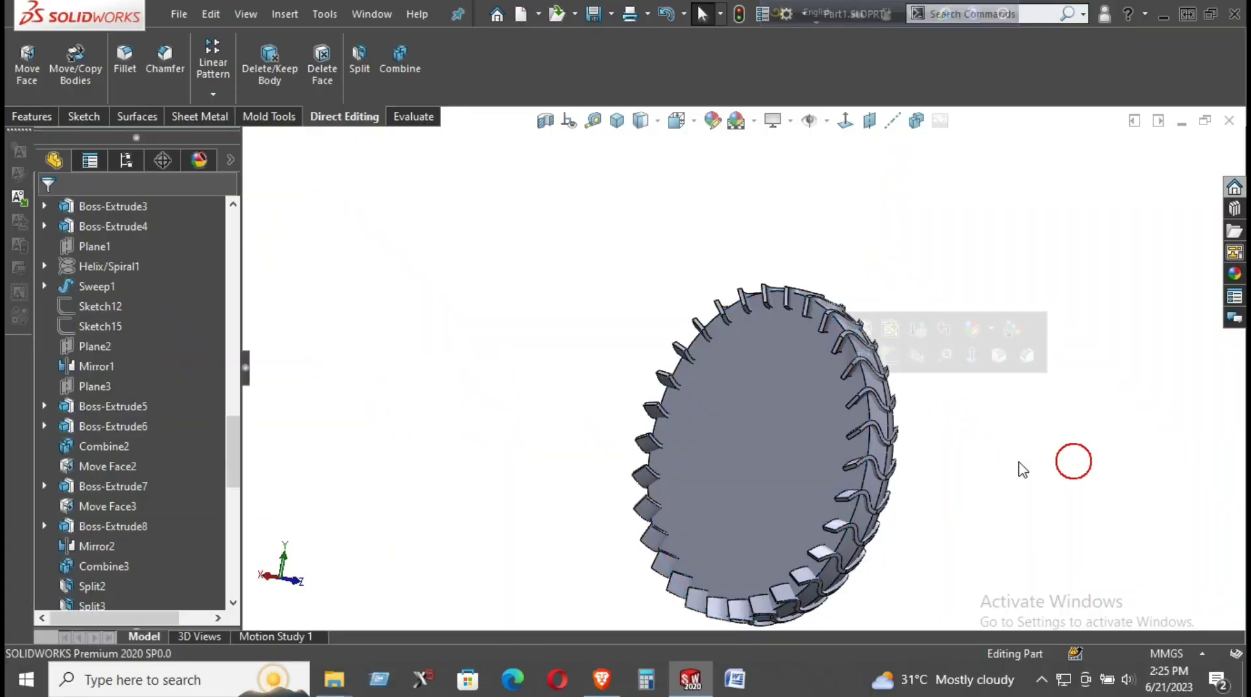
Start combining the wheel bodies, then cancel the Combine operation.
mouse_move(1072, 463)
middle_mouse_down()
mouse_move(941, 475)
mouse_move(878, 442)
mouse_move(692, 488)
mouse_move(692, 534)
mouse_move(720, 515)
mouse_move(840, 586)
mouse_move(873, 626)
mouse_move(910, 577)
mouse_move(851, 479)
mouse_move(893, 479)
mouse_move(916, 542)
middle_mouse_up()
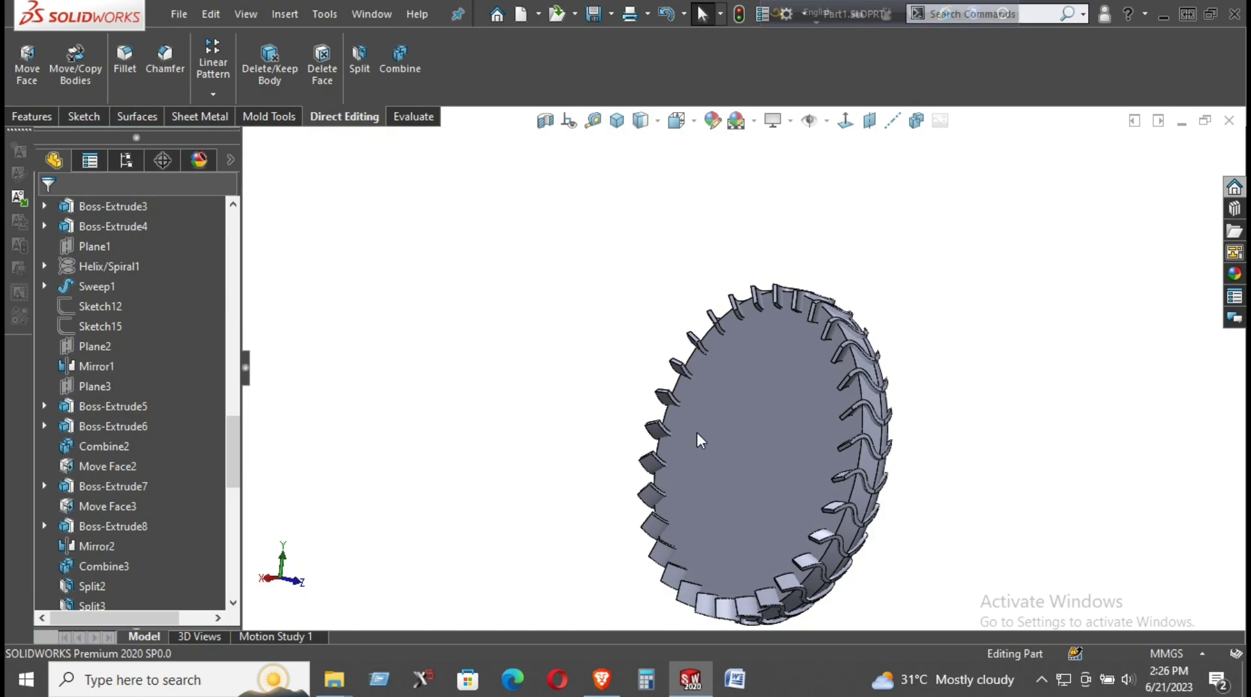
left_click(413, 58)
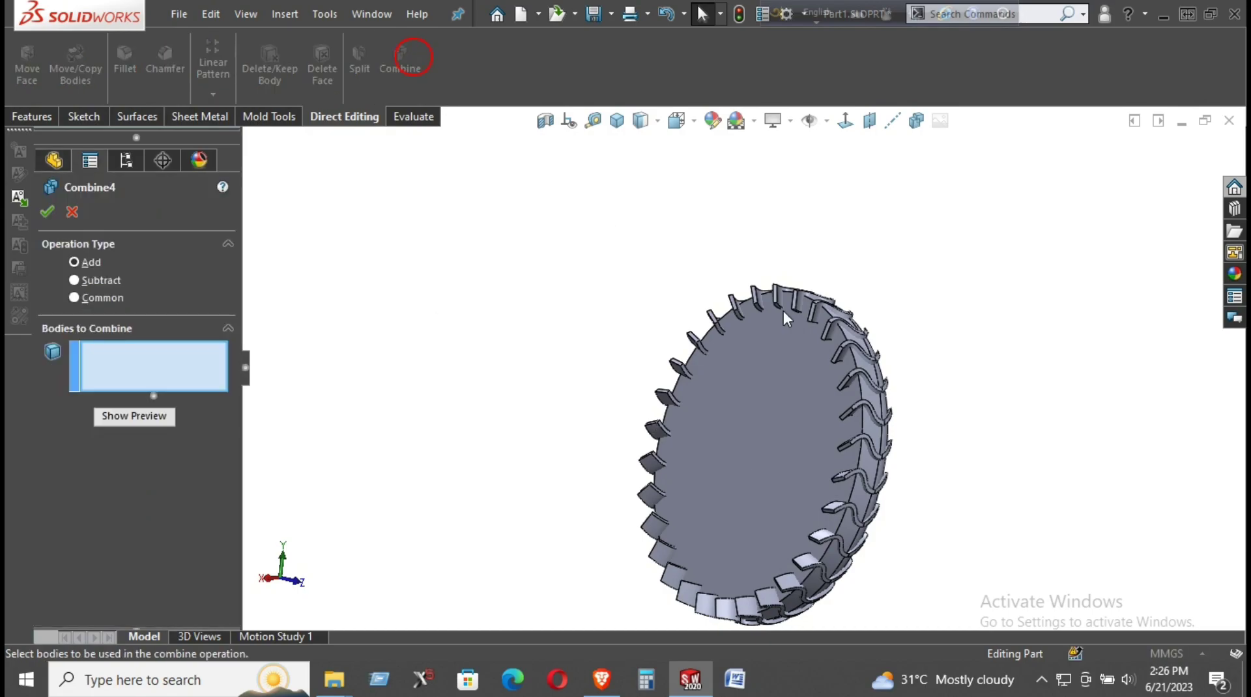
left_click(787, 345)
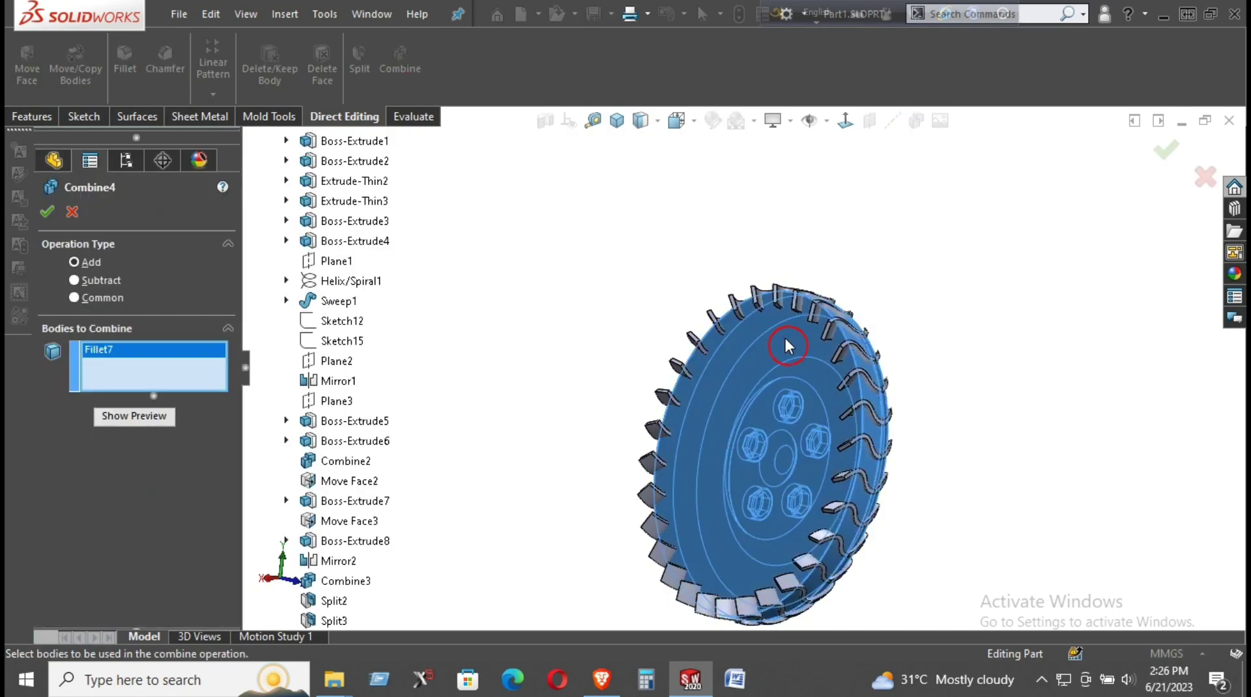
left_click(72, 212)
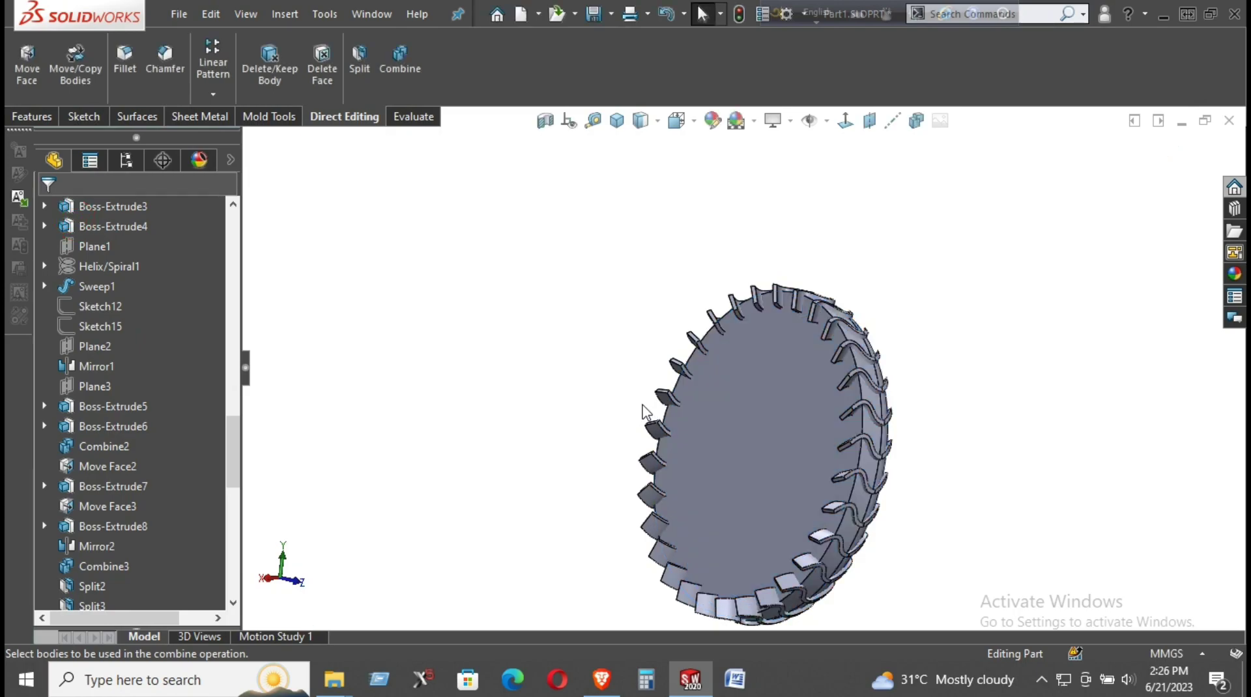
Sketch on the wheel's flat face and convert its outline into the sketch.
left_click(728, 378)
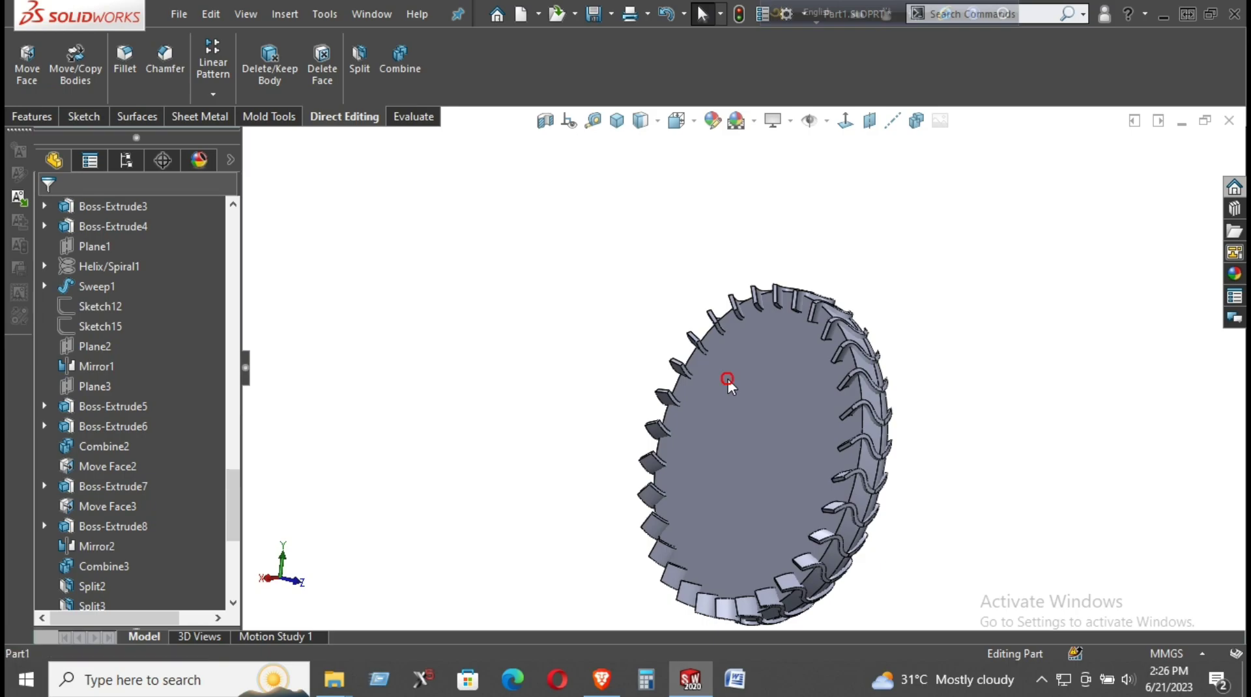
left_click(501, 358)
right_click(713, 428)
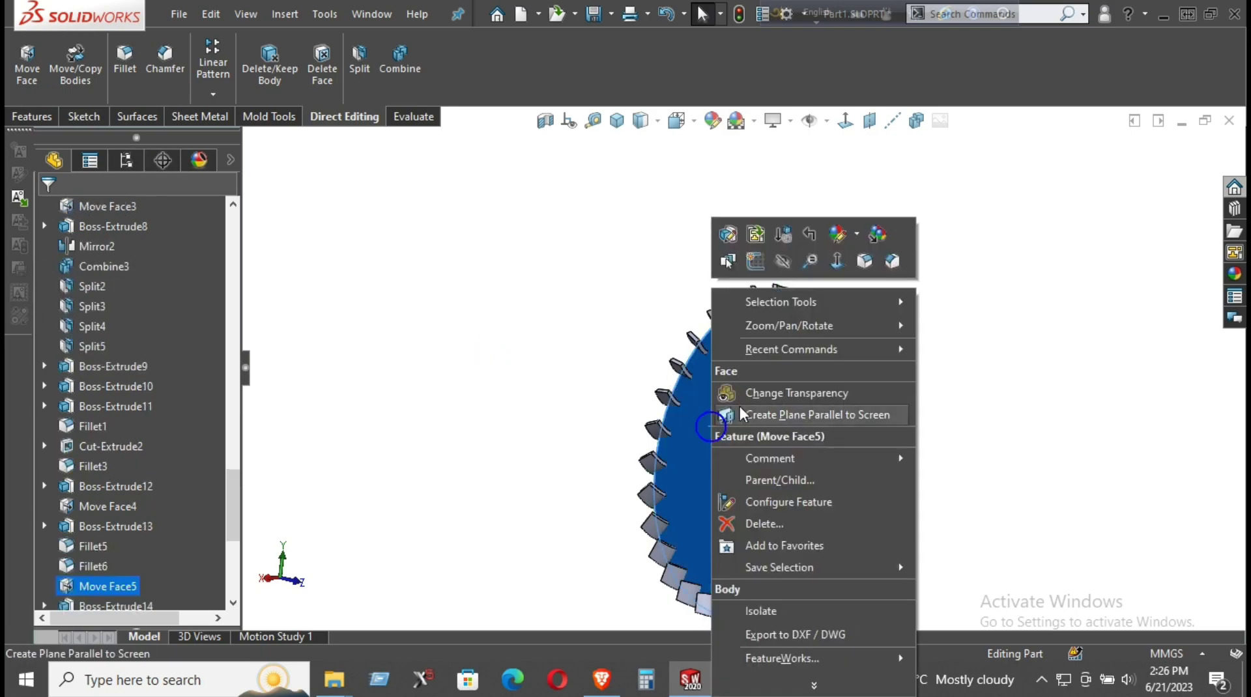
left_click(755, 262)
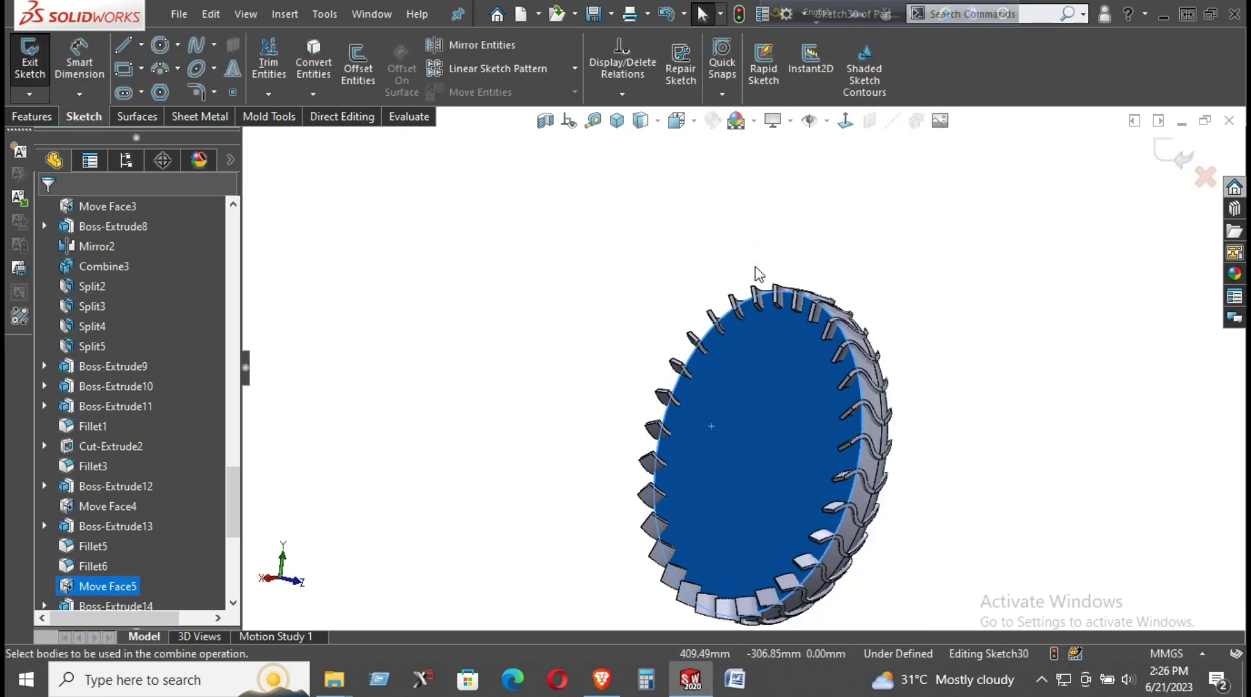
left_click(29, 116)
left_click(85, 120)
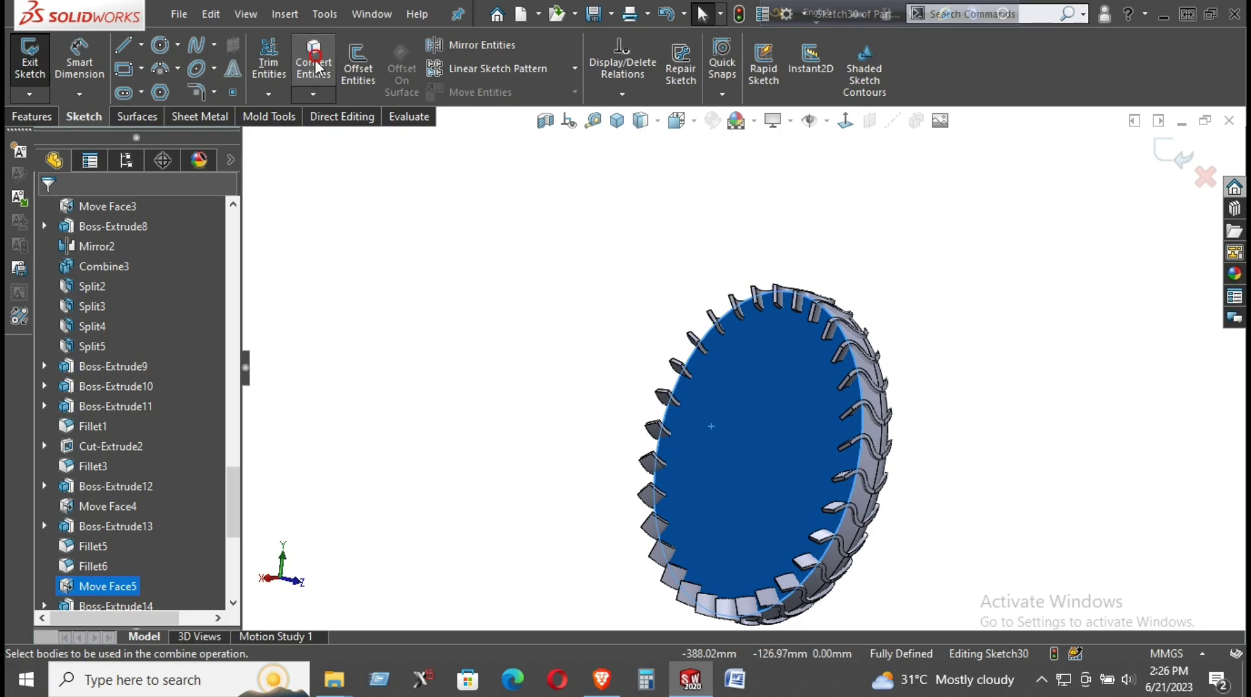
Extrude the circle 50 mm as a separate body with Merge result unchecked.
left_click(36, 119)
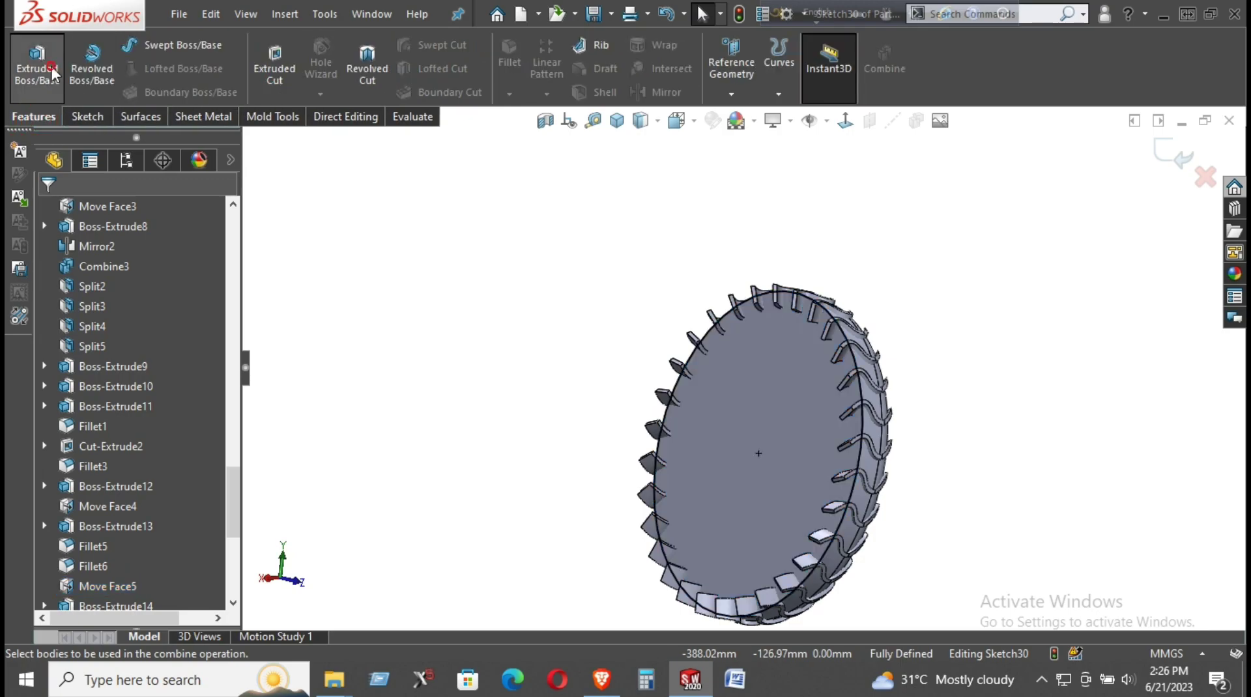
left_click(38, 62)
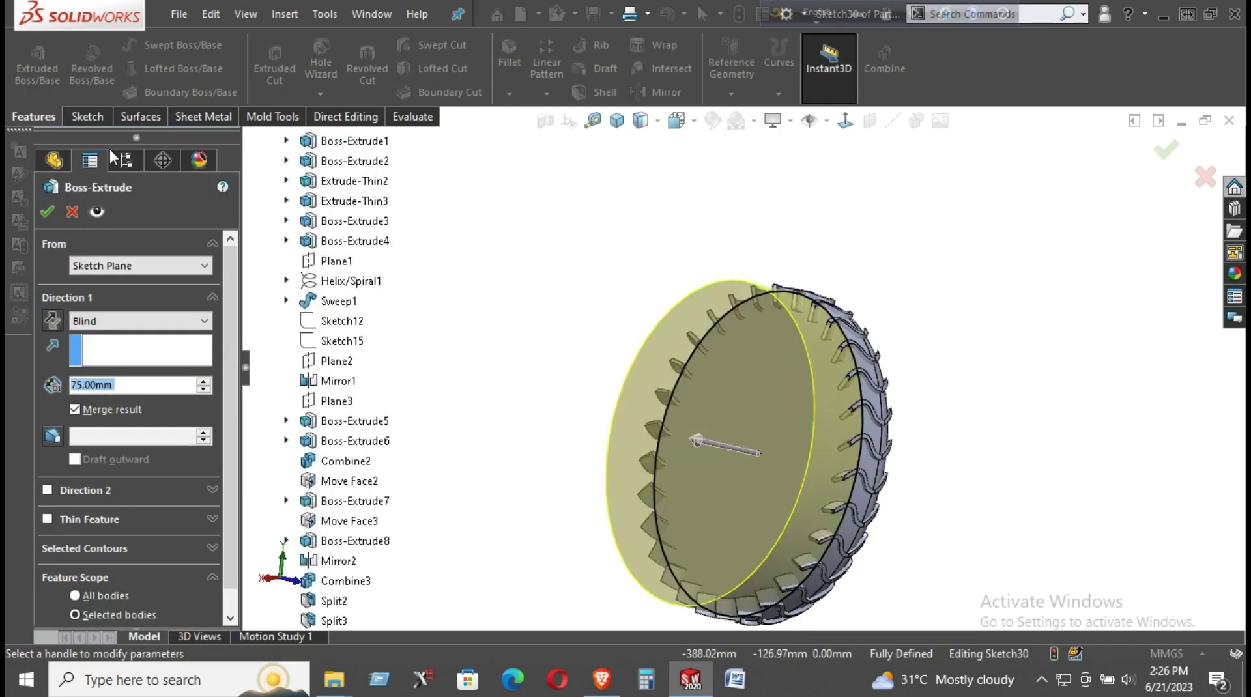
type("50")
key("Return")
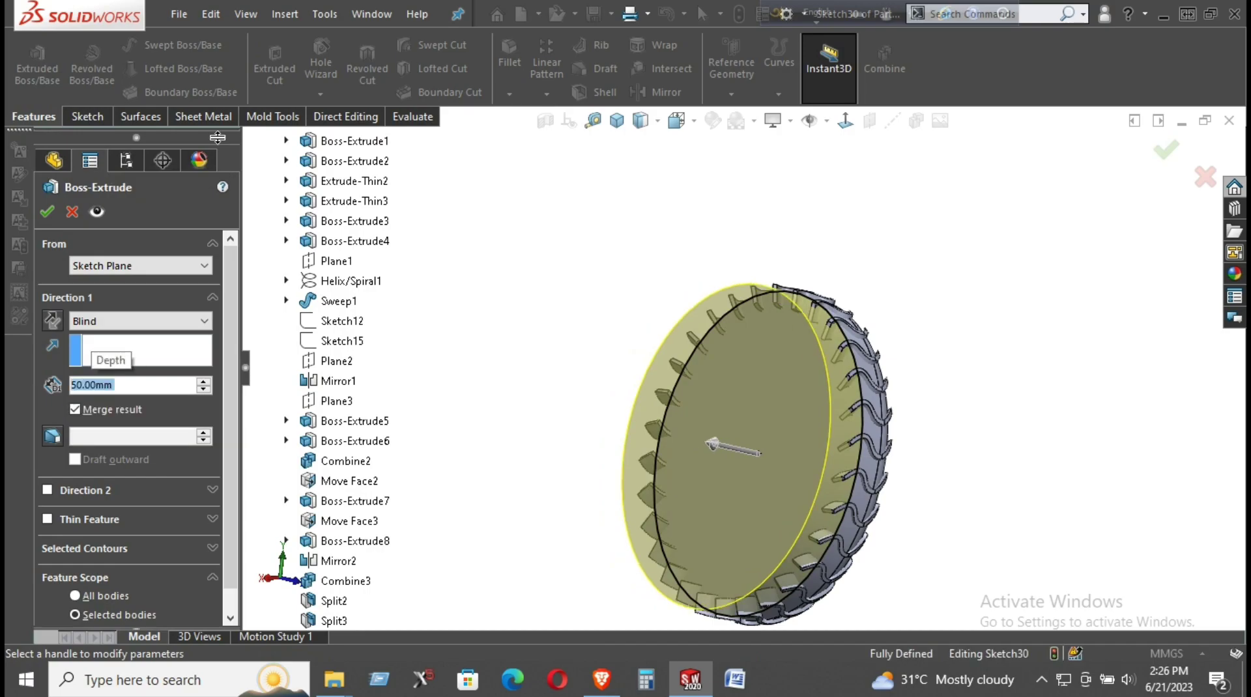
left_click(101, 408)
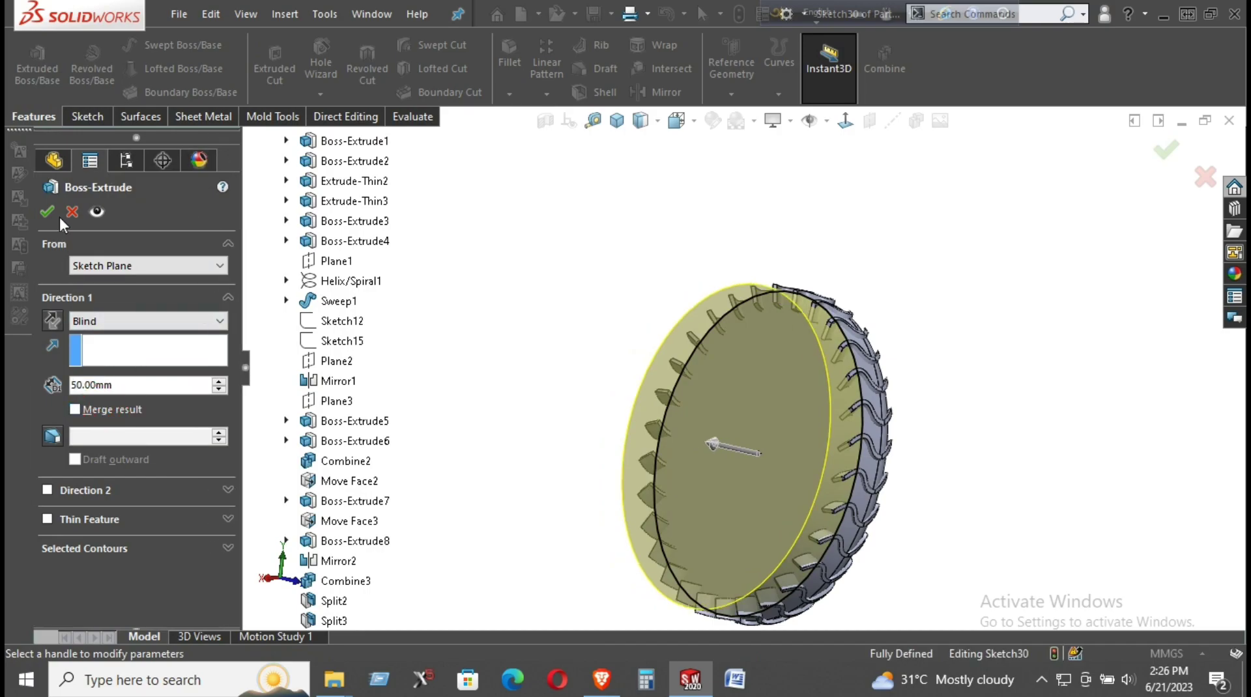
key("Return")
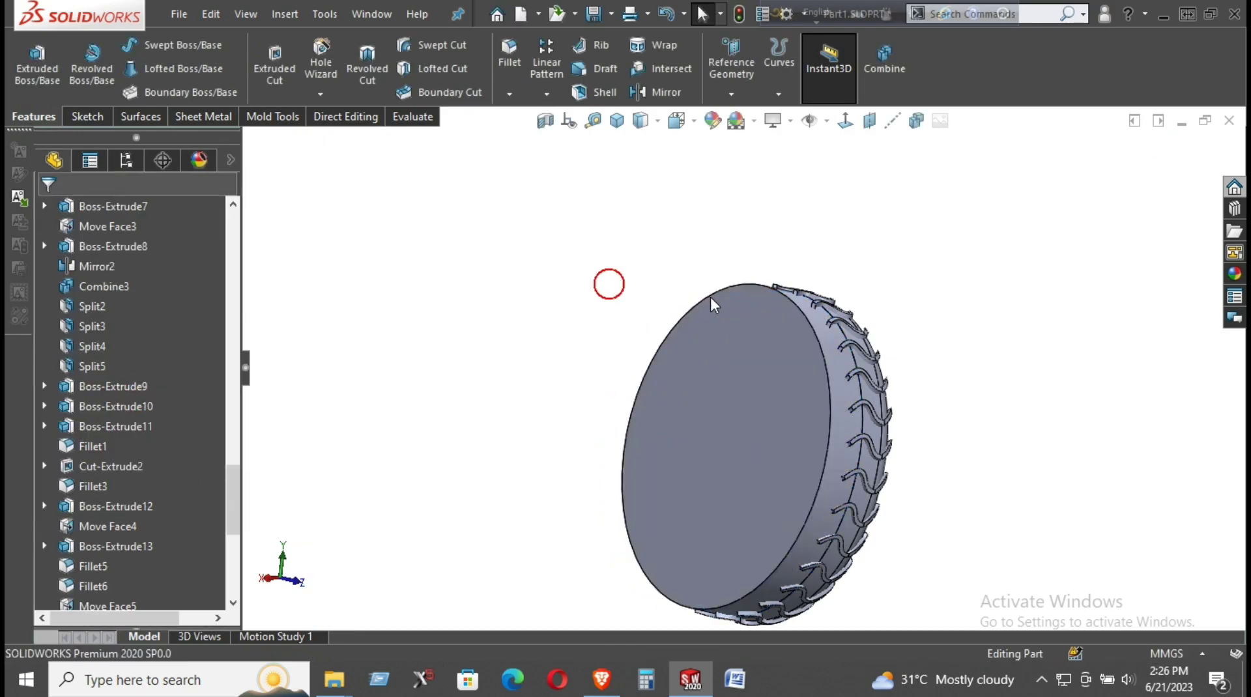
mouse_move(609, 281)
middle_mouse_down()
mouse_move(616, 310)
mouse_move(748, 360)
mouse_move(785, 282)
mouse_move(775, 355)
middle_mouse_up()
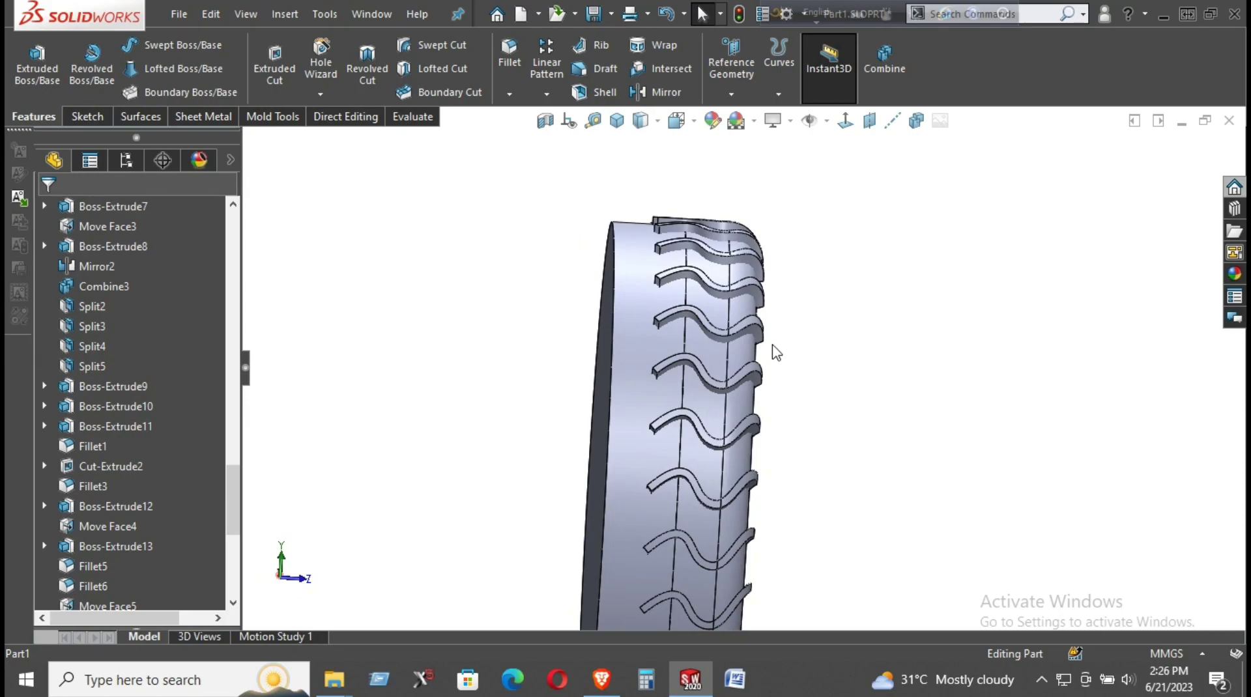
mouse_move(774, 352)
middle_mouse_down()
mouse_move(799, 341)
mouse_move(800, 363)
middle_mouse_up()
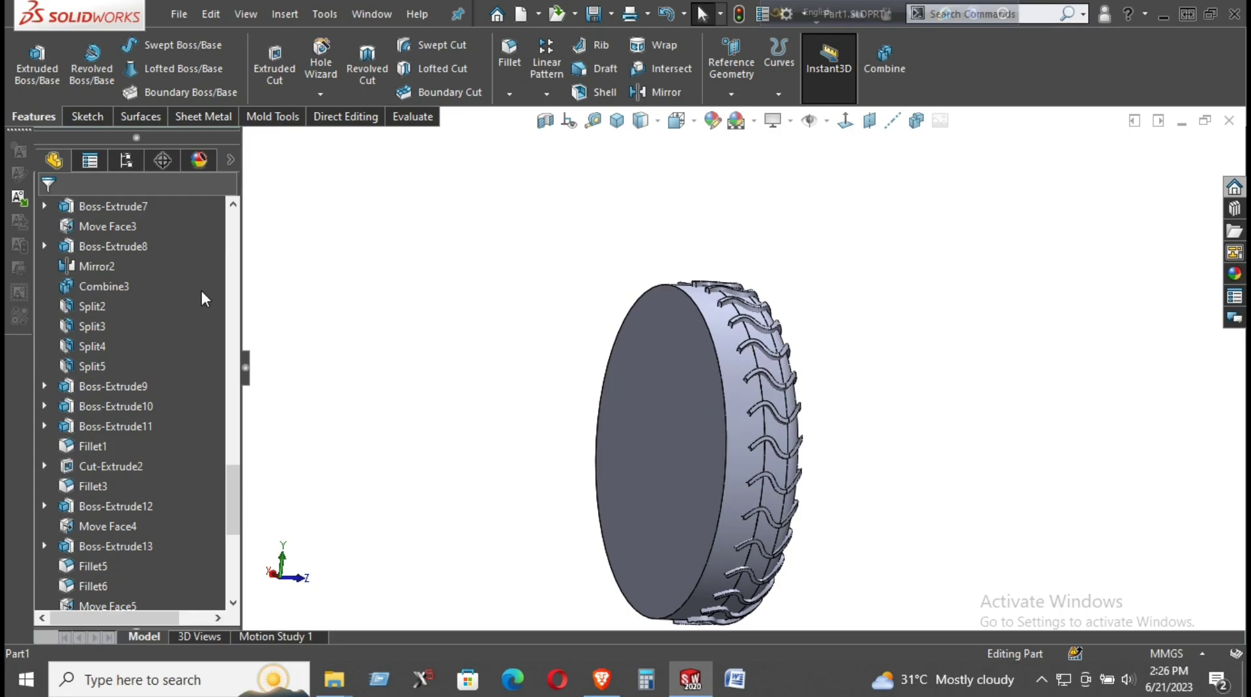
middle_click_drag(821, 397, 832, 404)
scroll(832, 404, "up", 3)
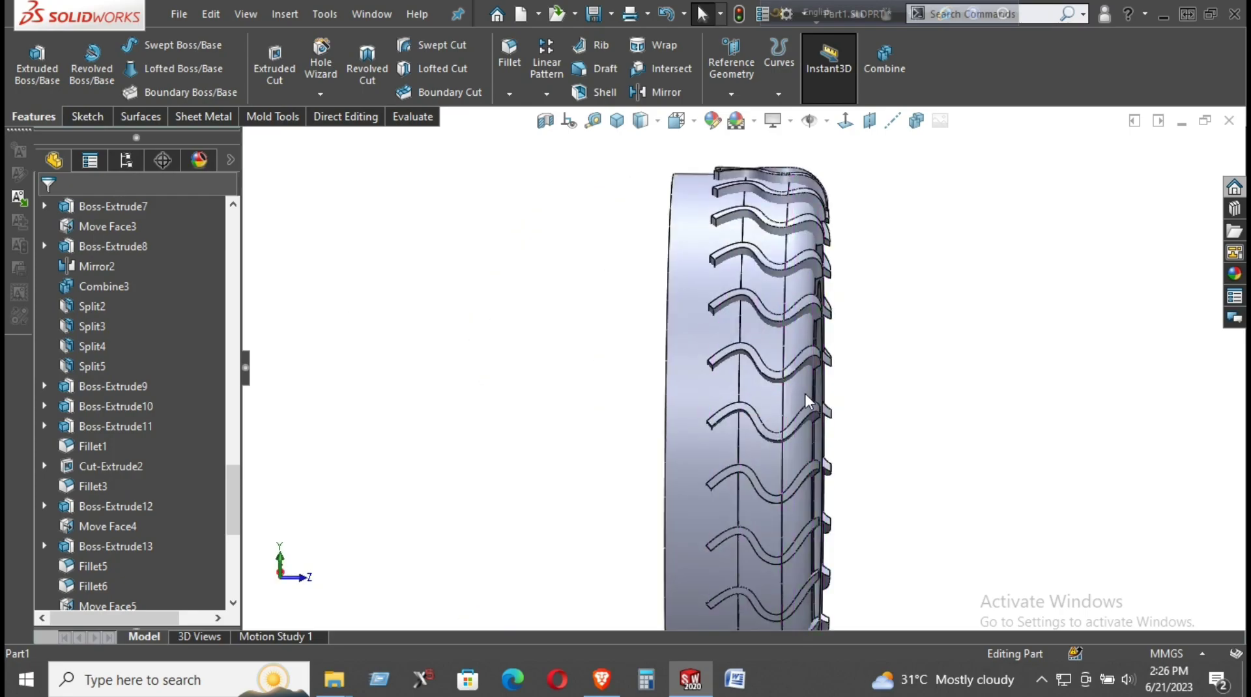
left_click(808, 401)
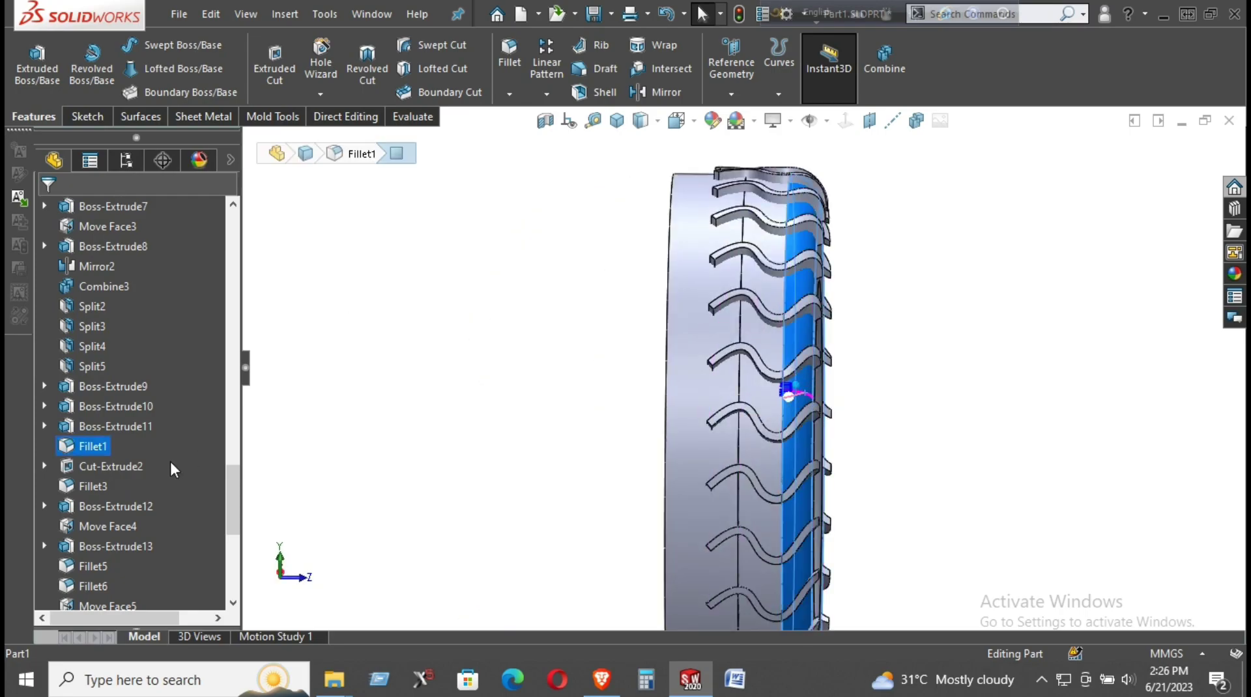
Open Fillet1 for editing and close it without changes.
right_click(96, 444)
left_click(108, 244)
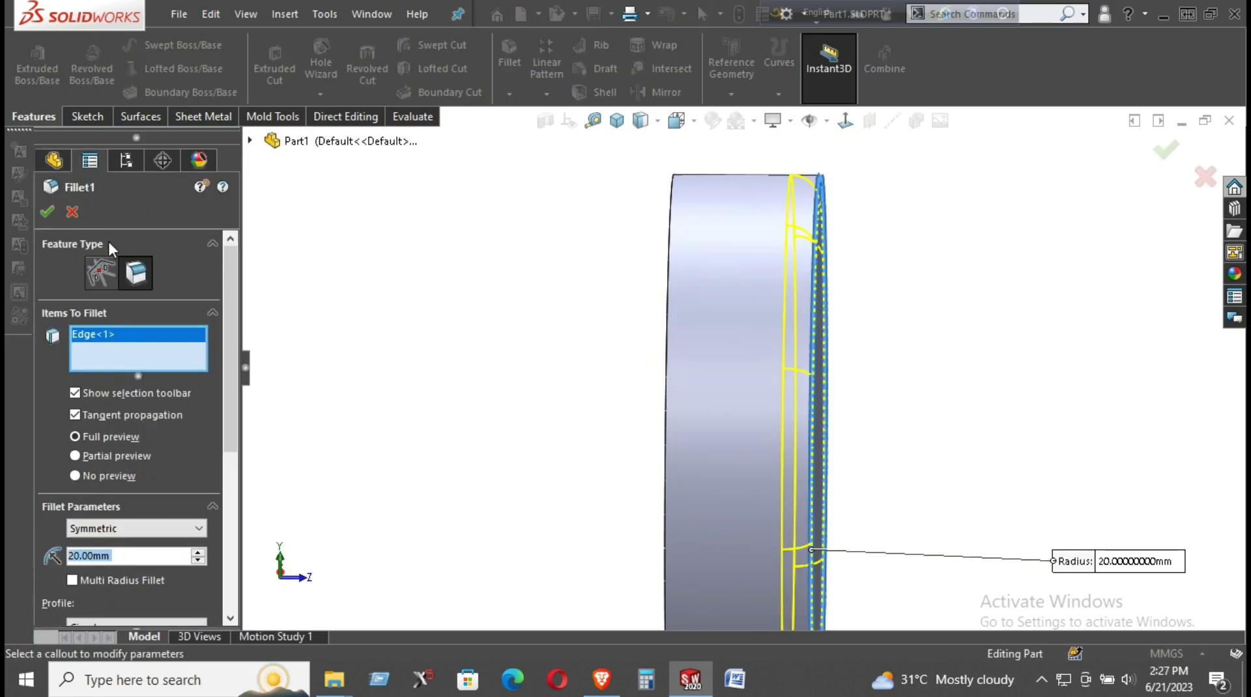
key("Escape")
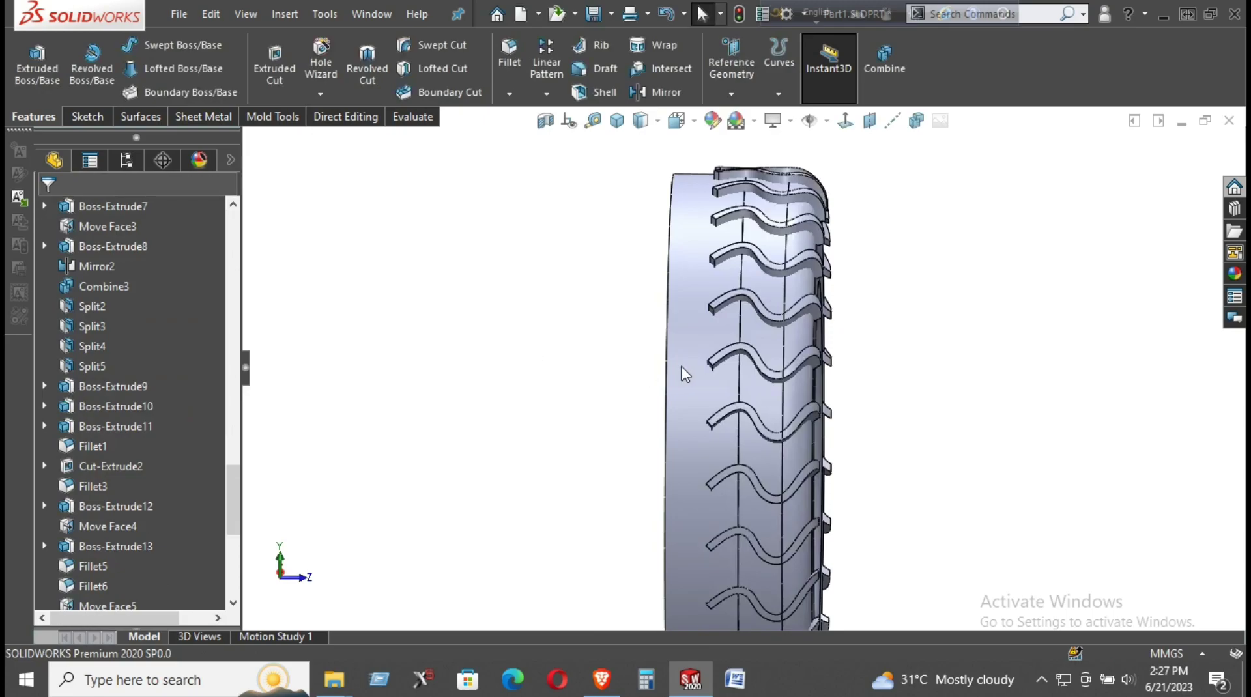
Round the disc's outer circular edge with a 20 mm fillet.
left_click(665, 362)
left_click(829, 316)
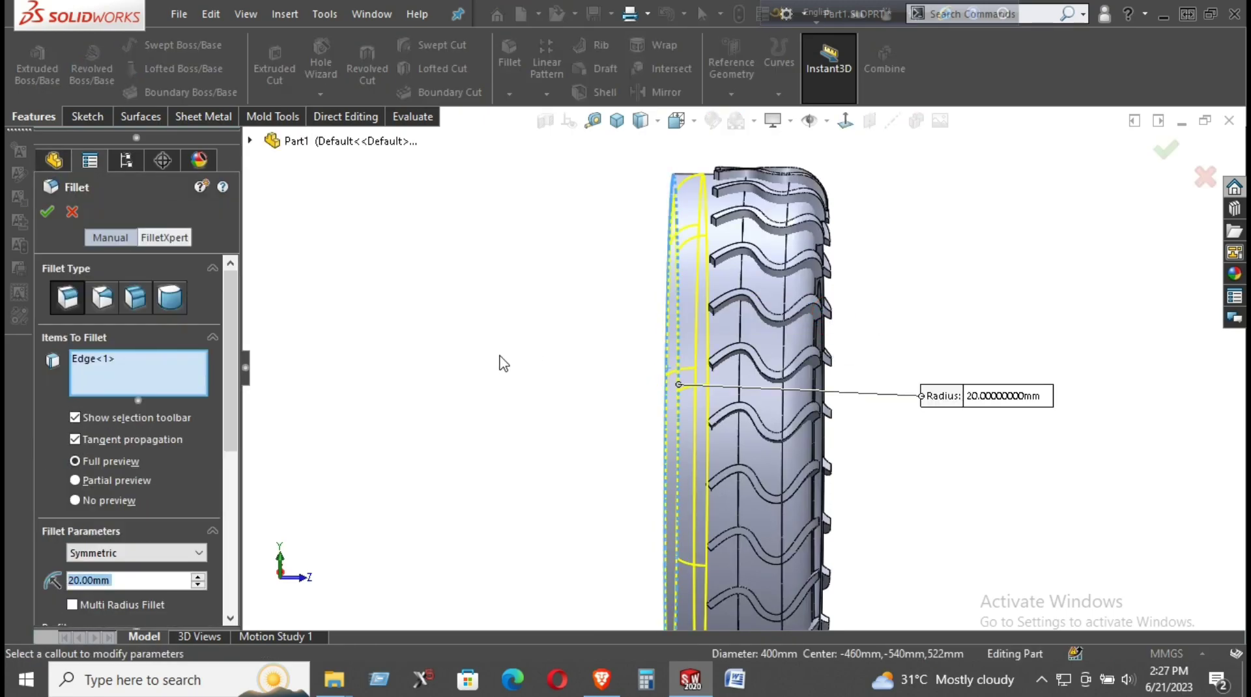
middle_click_drag(504, 363, 445, 310)
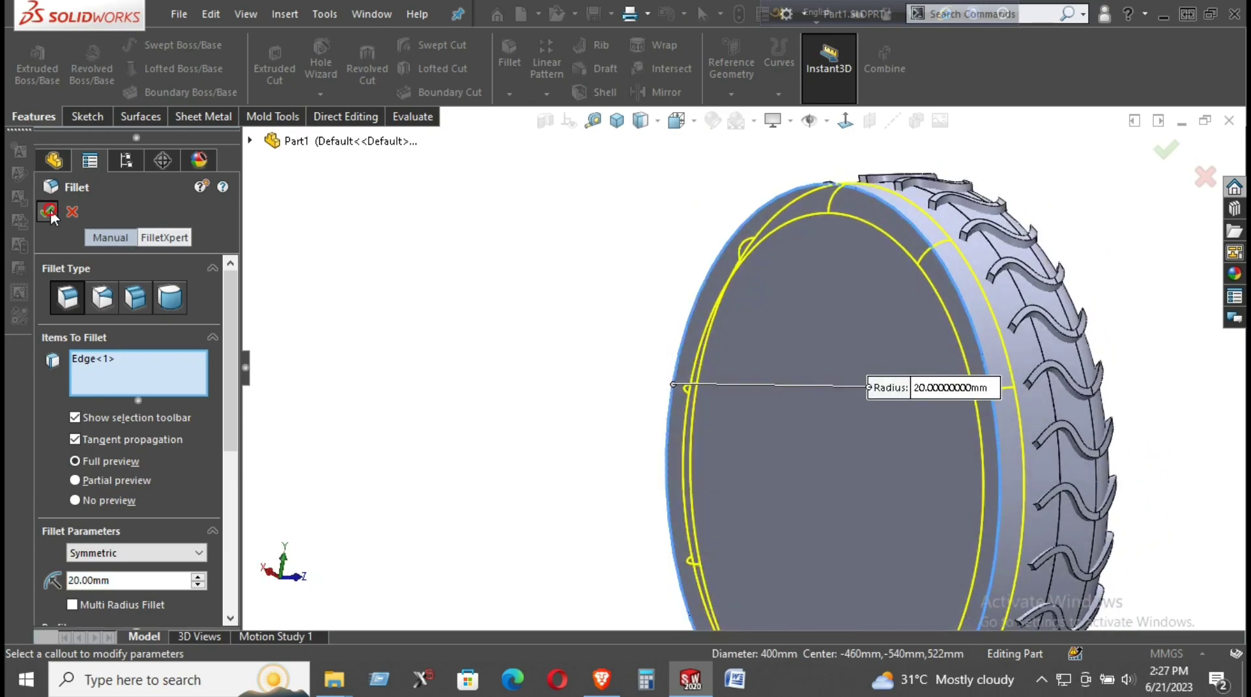
left_click(50, 212)
left_click(499, 230)
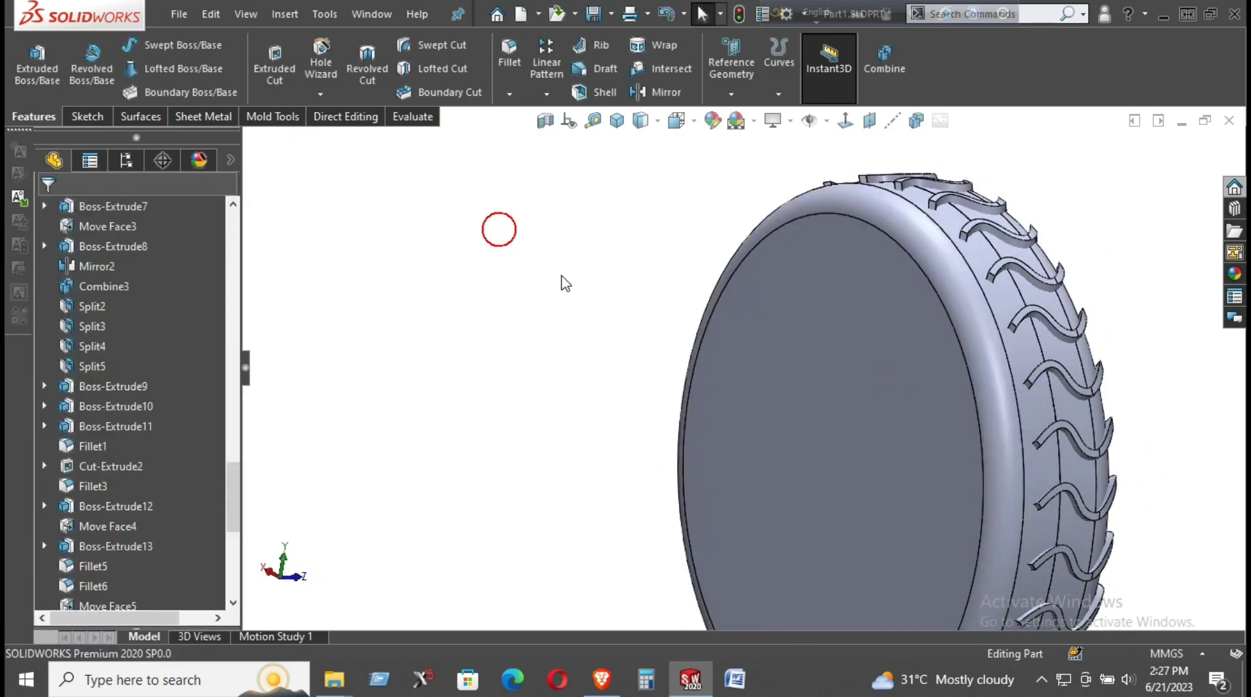
middle_click_drag(564, 284, 522, 287)
Hide the disc body to expose the tread lugs.
scroll(808, 324, "down", 2)
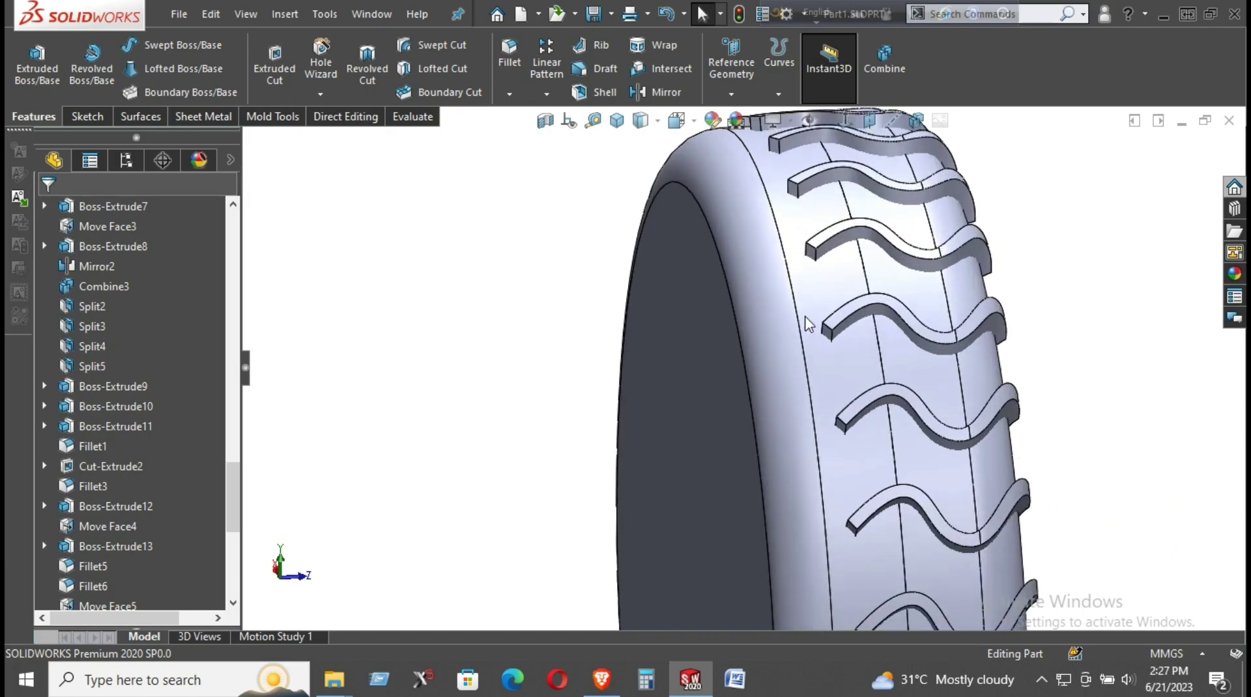
left_click(810, 271)
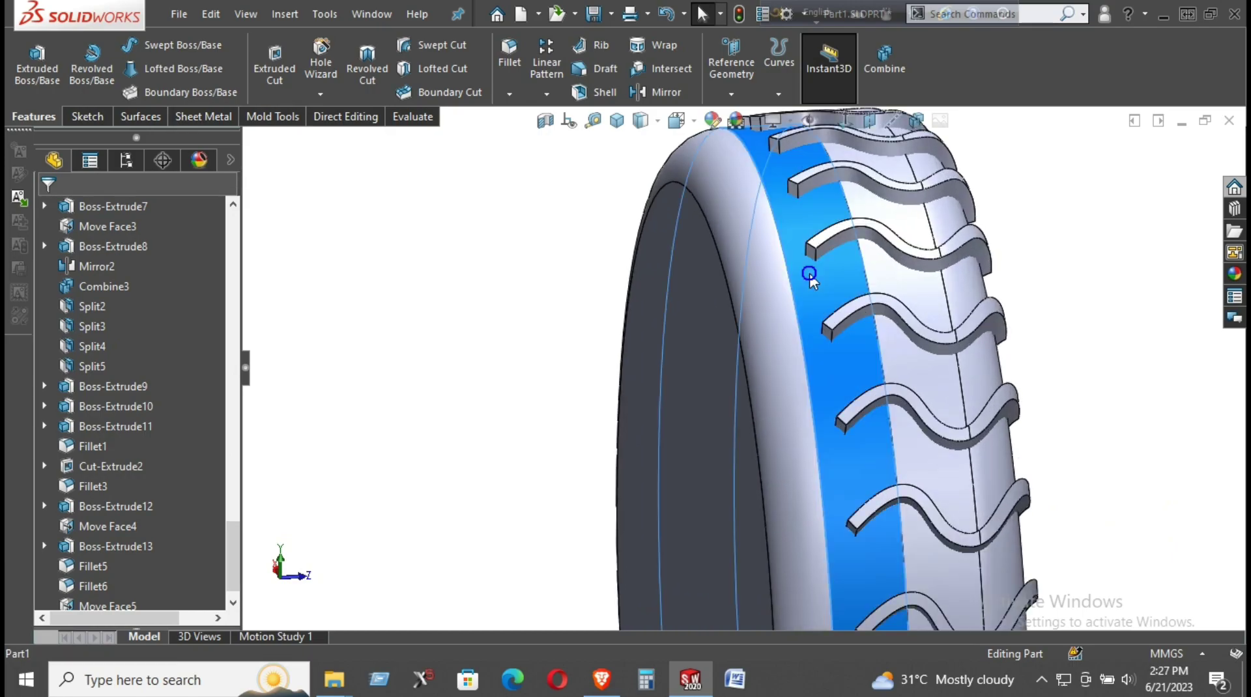
right_click(809, 271)
key("Escape")
key("Tab")
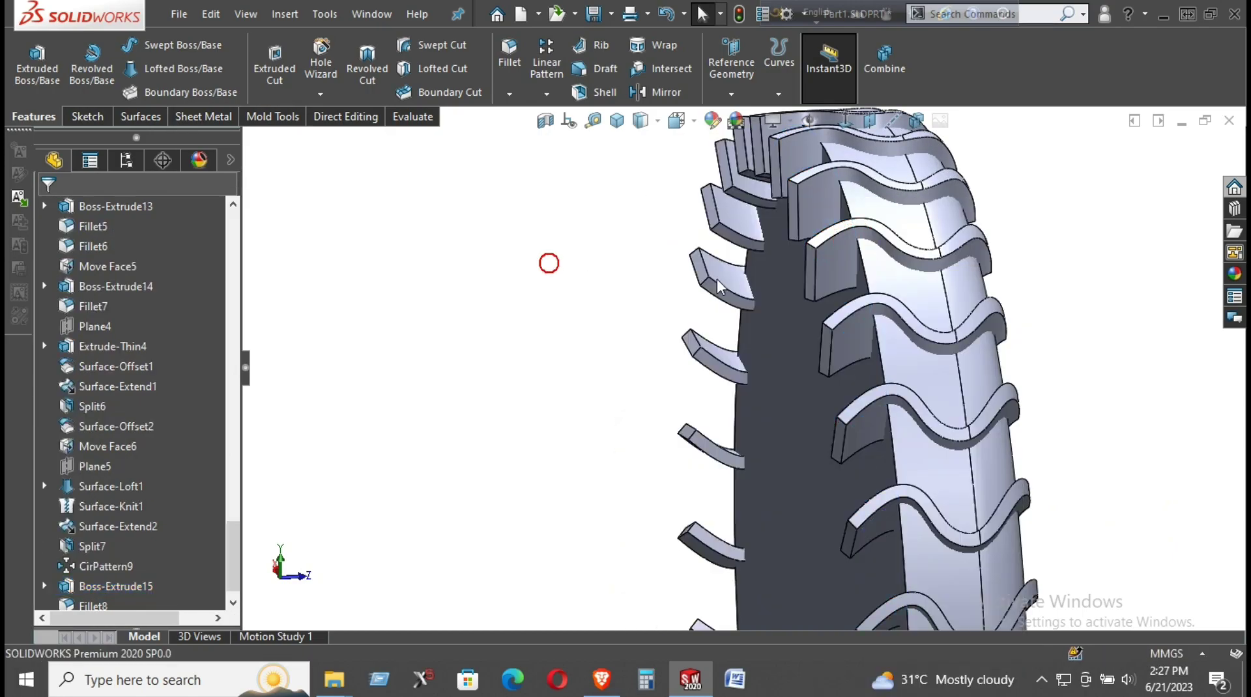
Mirror the CirPattern9 lug bodies about the tread face.
left_click(768, 329)
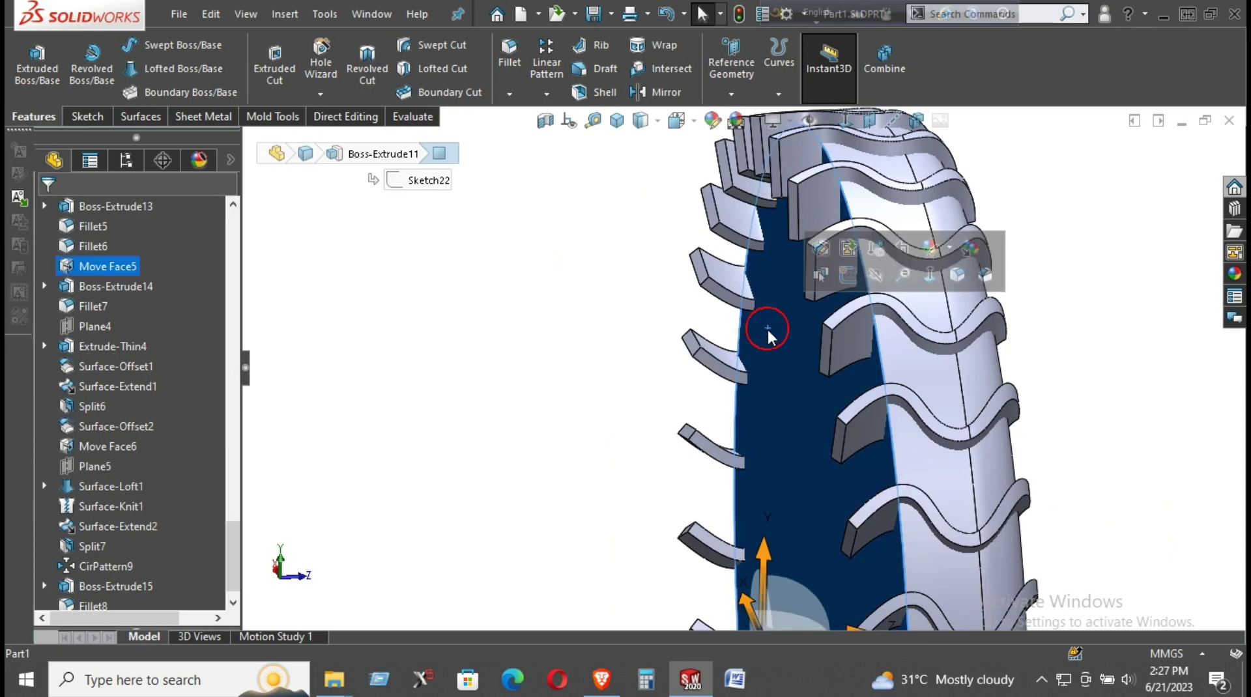
left_click(655, 92)
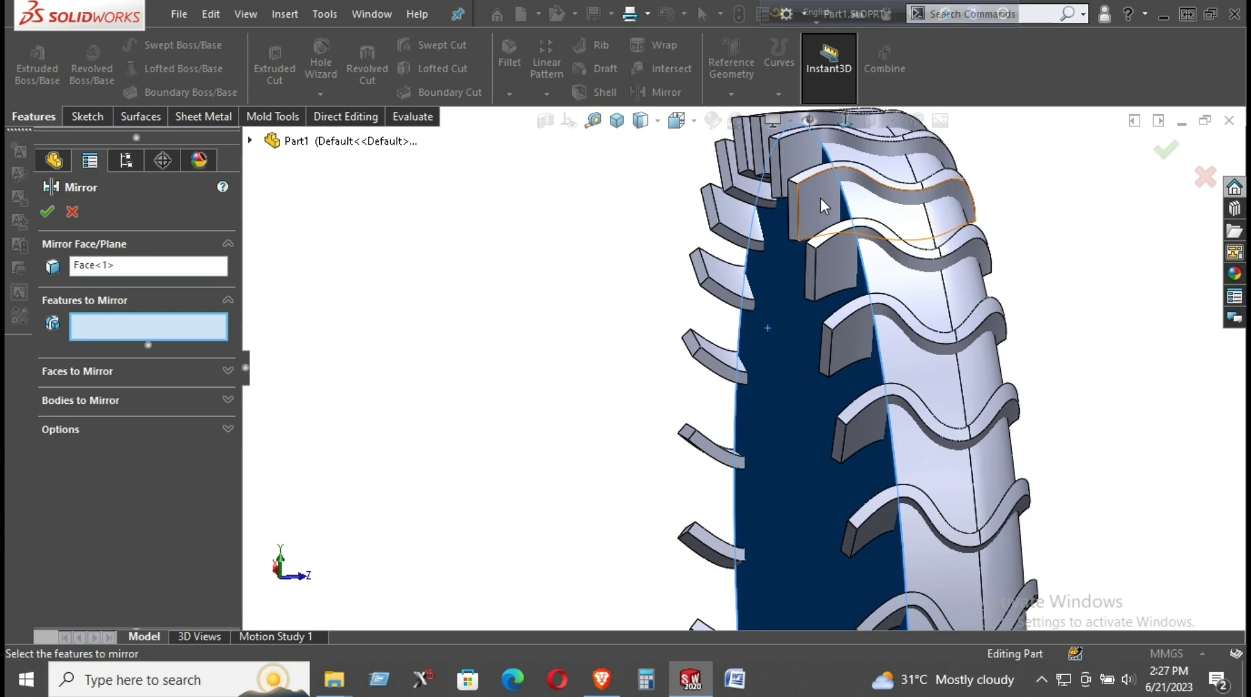
left_click(144, 400)
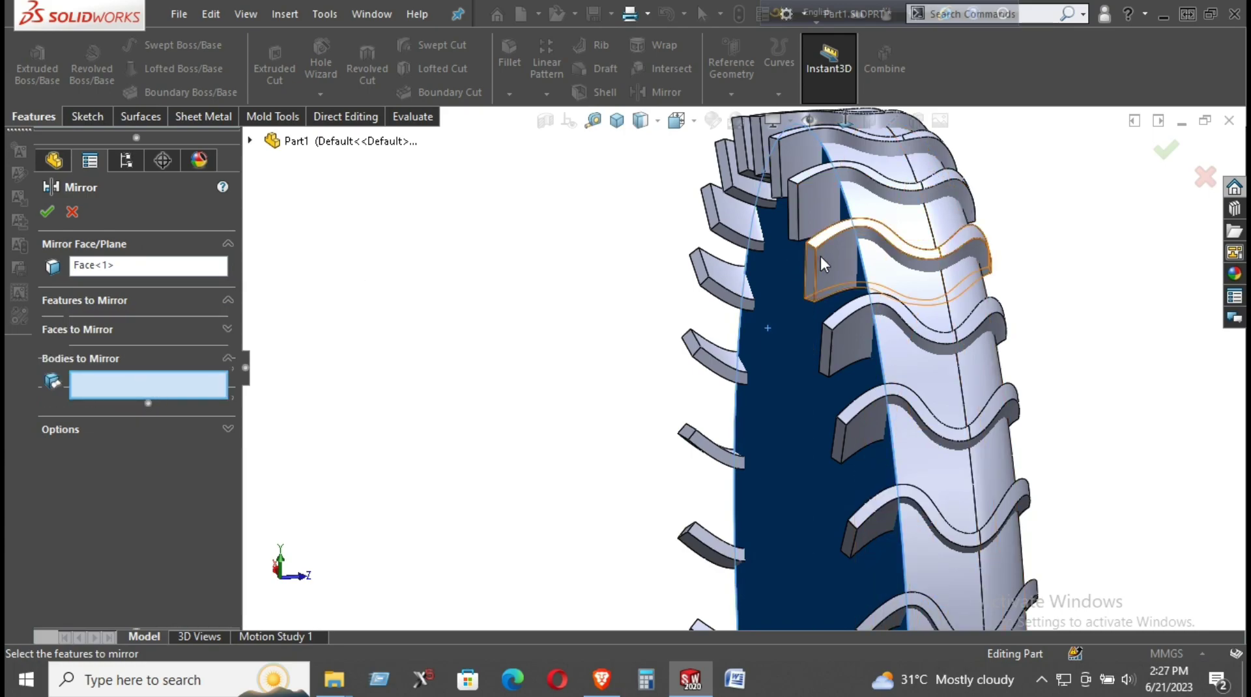
left_click(810, 214)
mouse_move(810, 214)
middle_mouse_down()
mouse_move(811, 415)
mouse_move(797, 379)
mouse_move(749, 365)
middle_mouse_up()
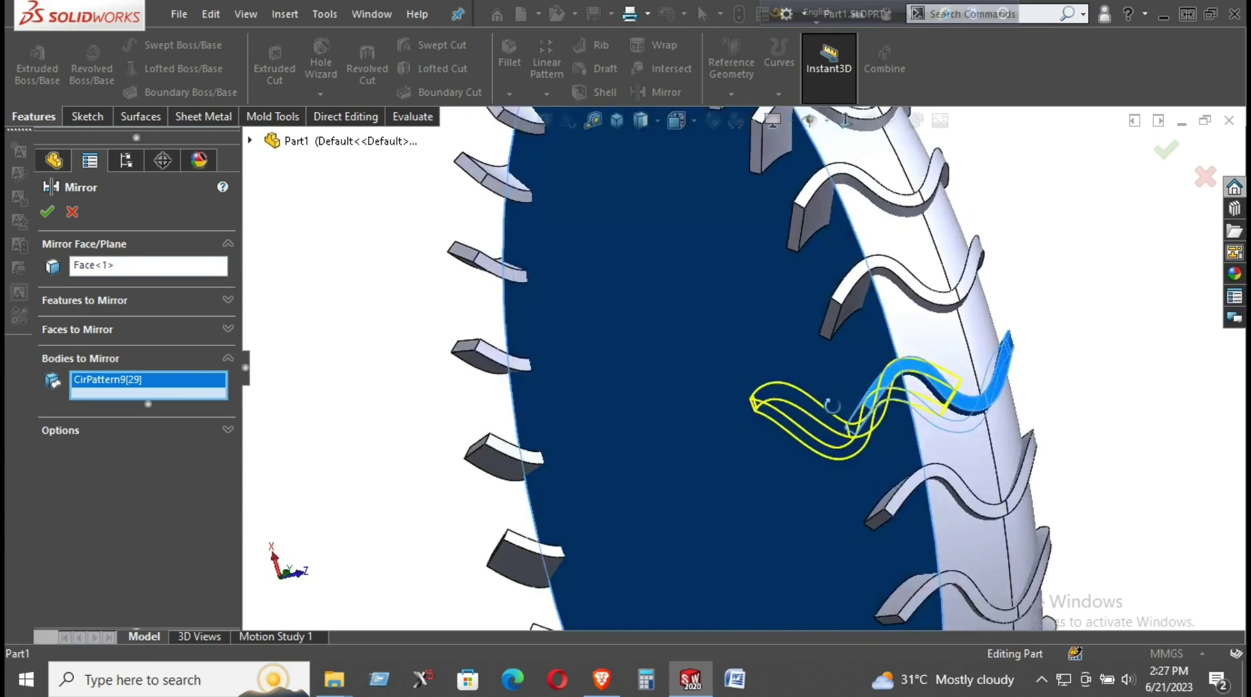
left_click(48, 212)
mouse_move(717, 338)
middle_mouse_down()
mouse_move(735, 314)
mouse_move(625, 278)
mouse_move(770, 377)
mouse_move(631, 315)
mouse_move(710, 399)
middle_mouse_up()
scroll(710, 399, "up", 2)
scroll(638, 285, "down", 5)
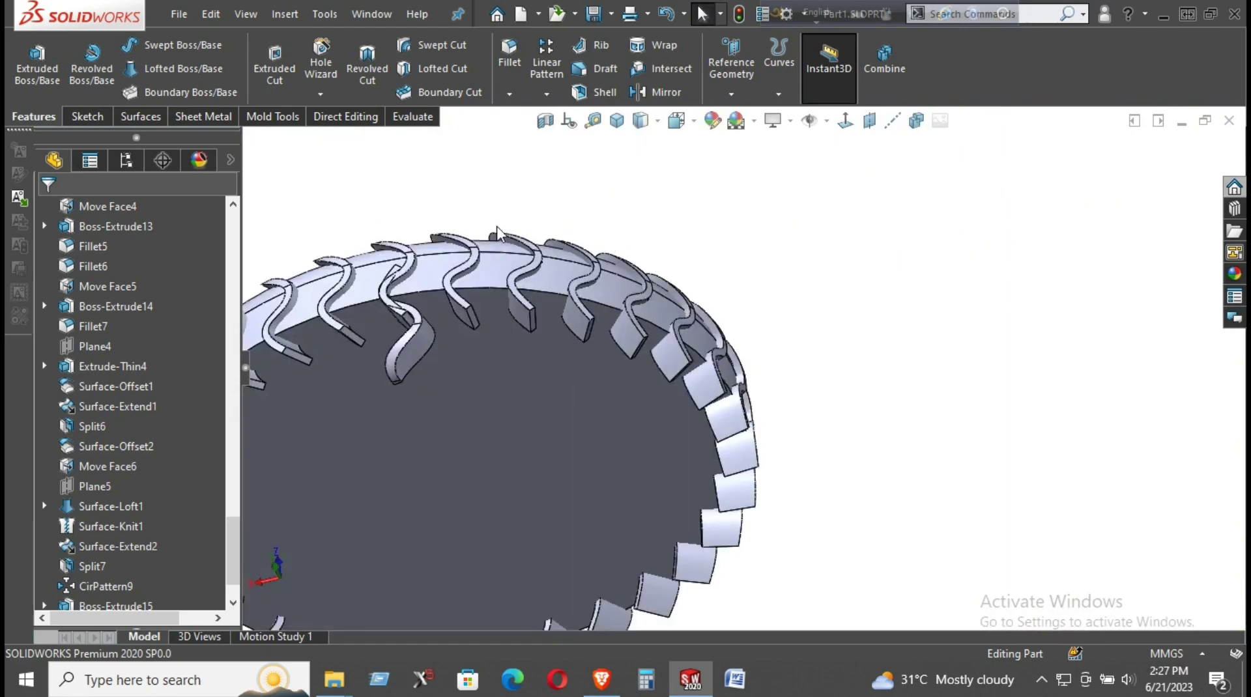
Move the Mirror3 lug body about -21.98 mm along X with Move/Copy Bodies.
left_click(344, 117)
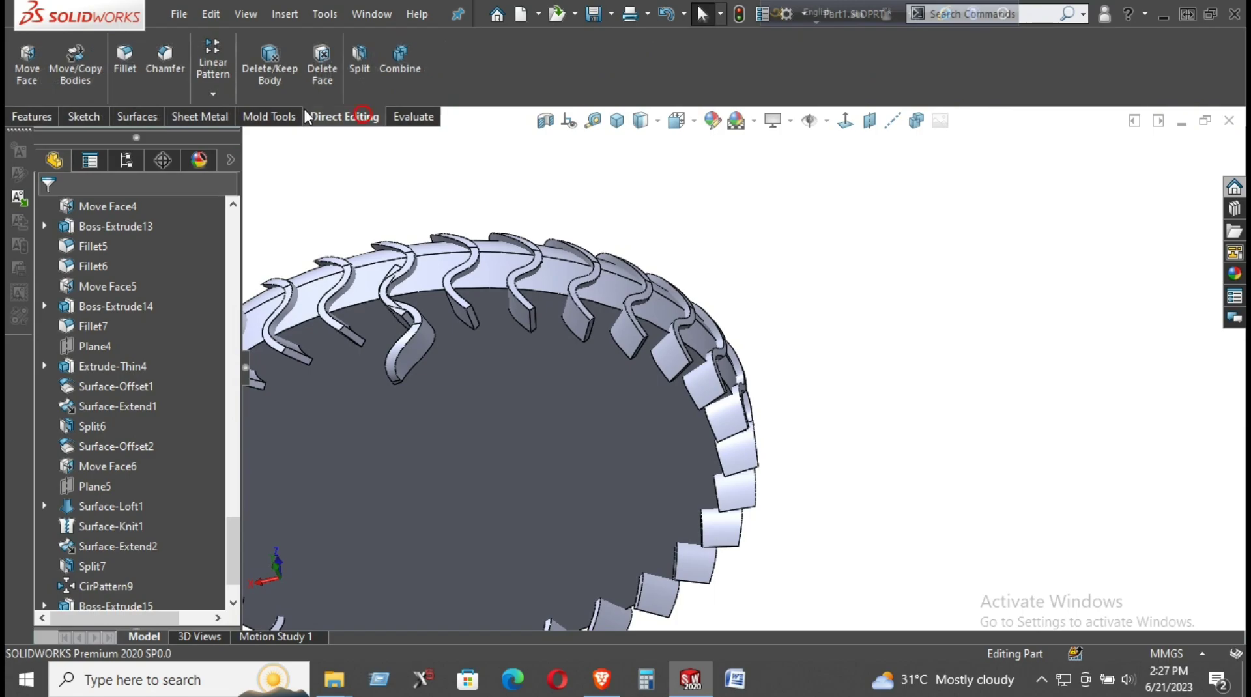
left_click(65, 79)
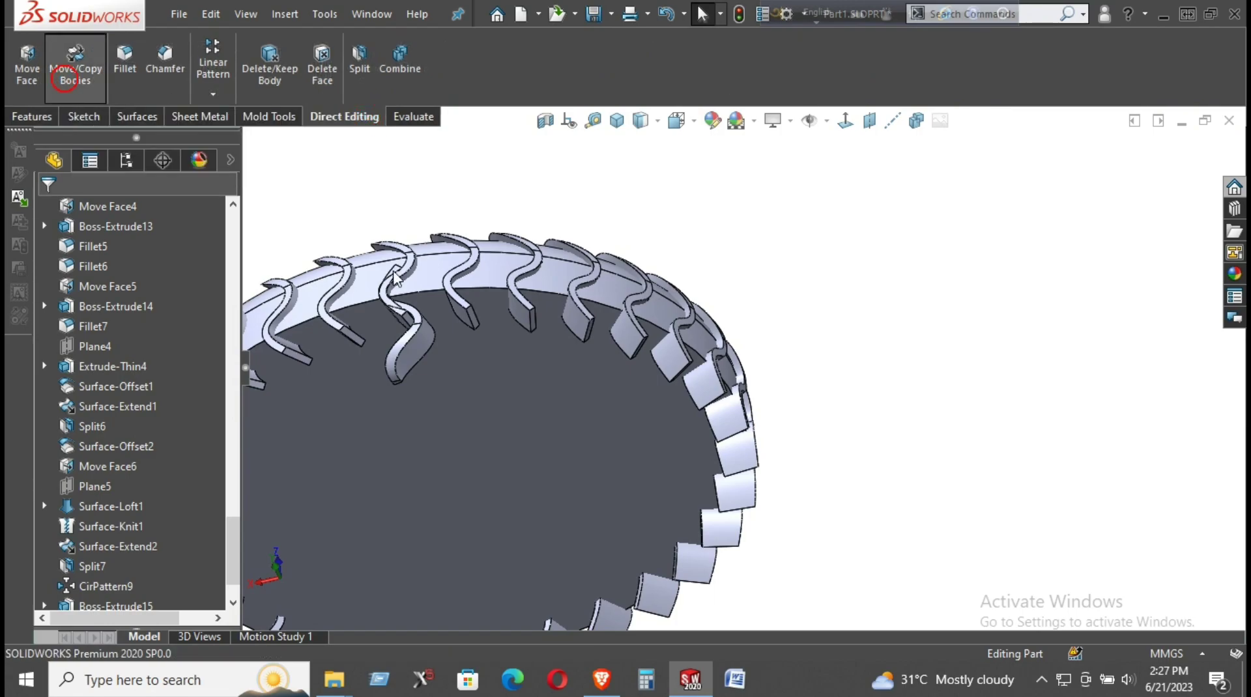
left_click(422, 344)
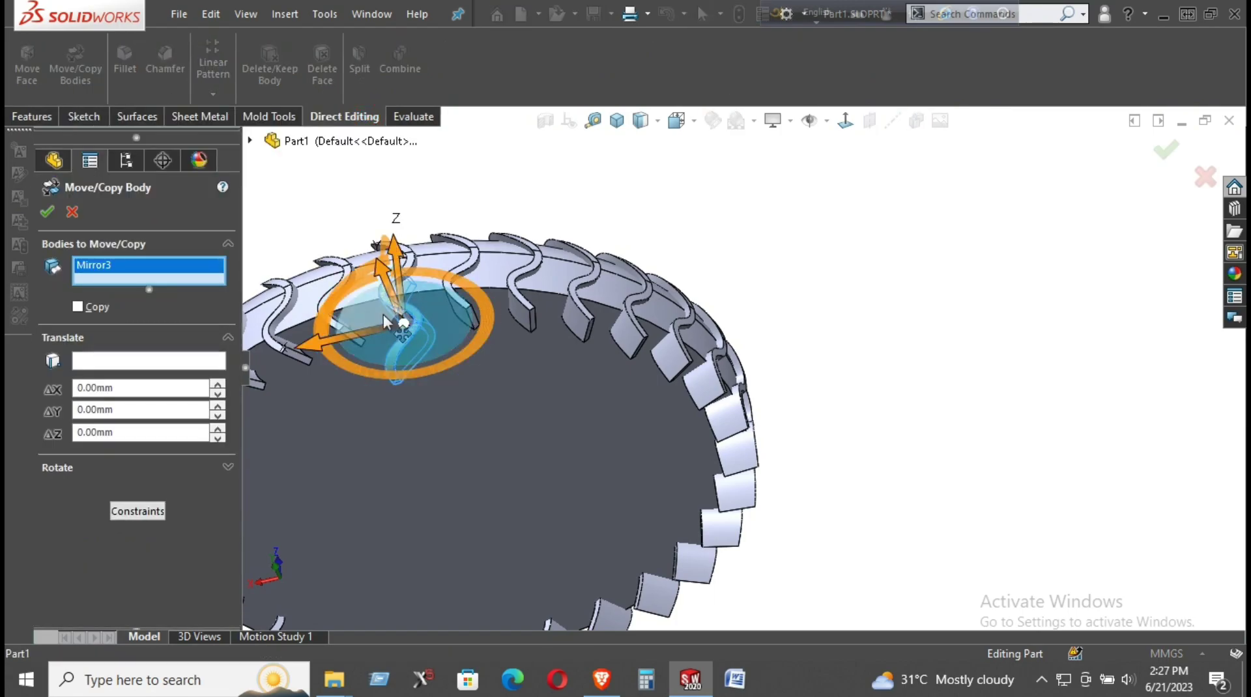
left_click_drag(374, 329, 409, 326)
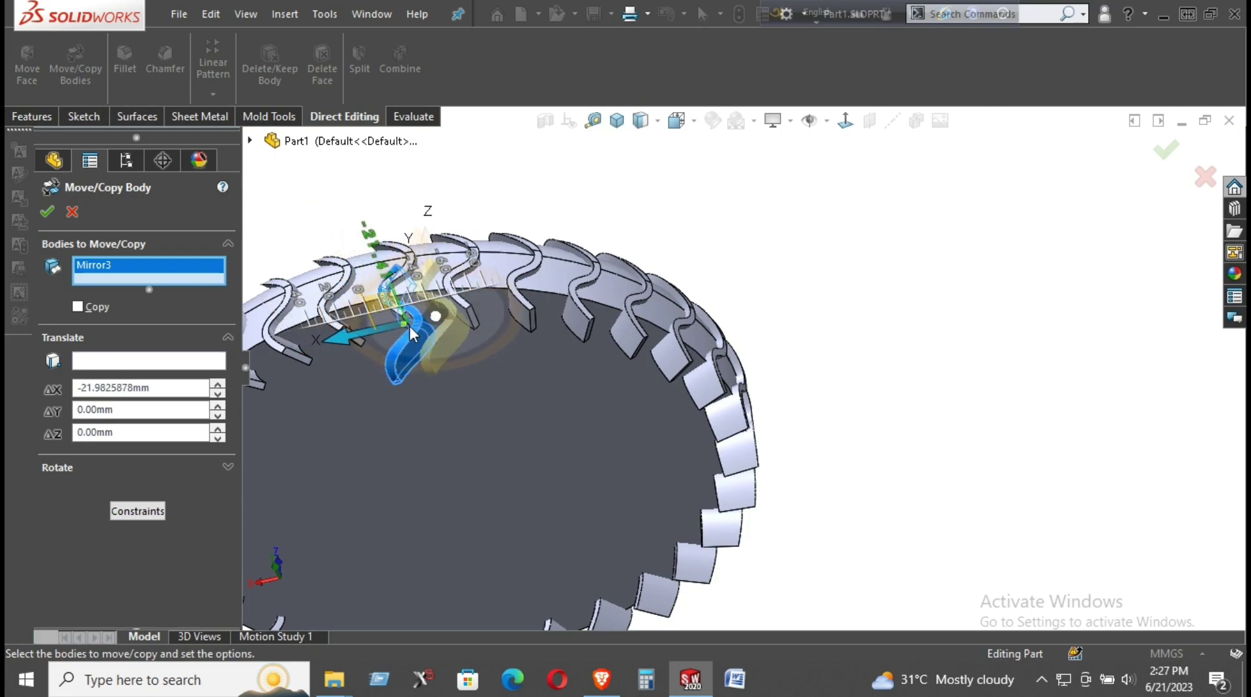
scroll(409, 326, "down", 2)
middle_click_drag(424, 321, 558, 350)
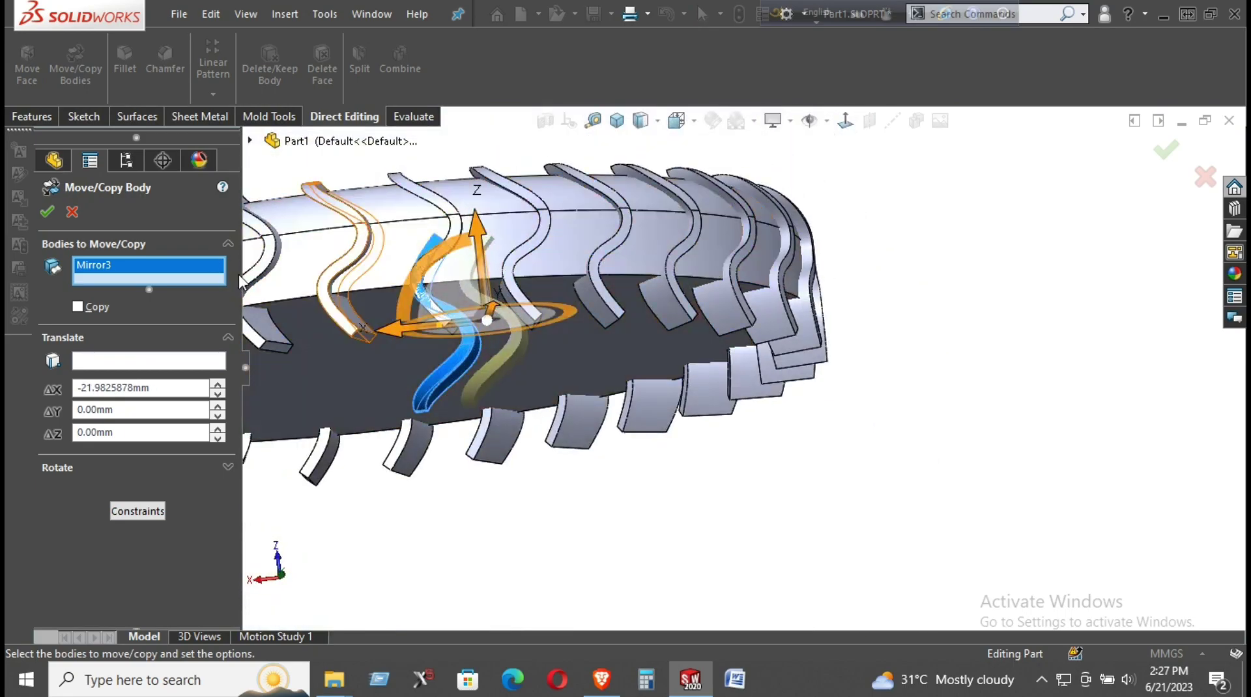
left_click(48, 212)
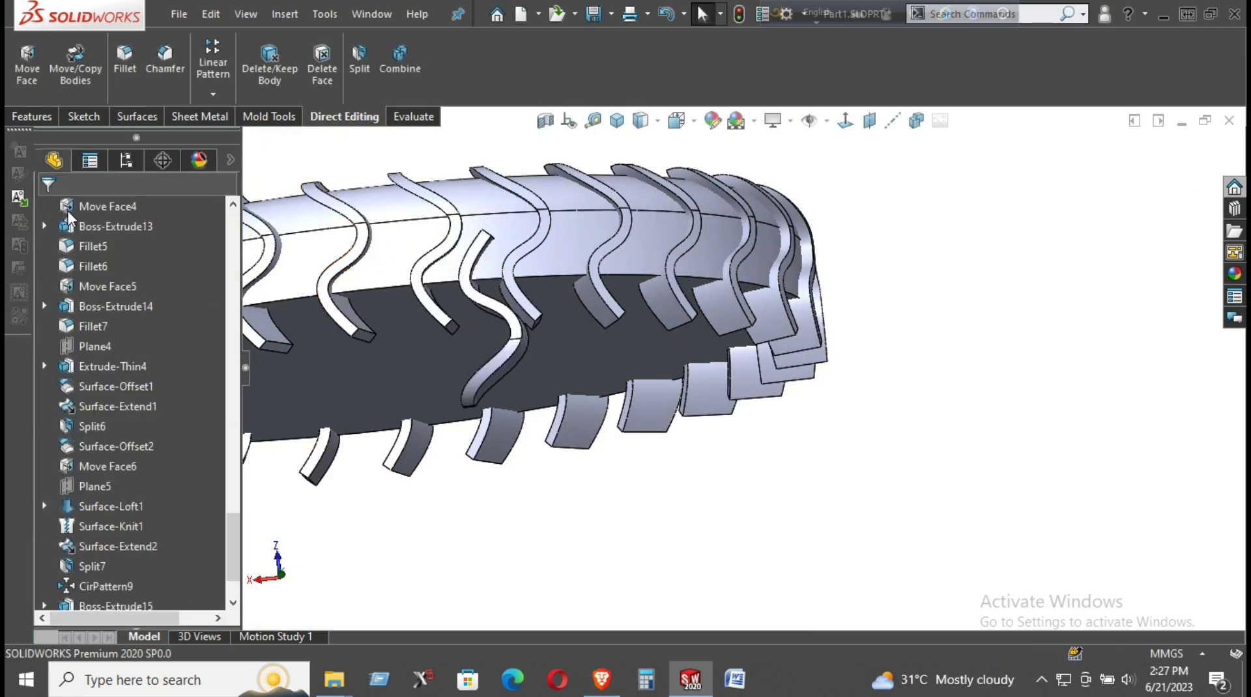
middle_click_drag(784, 431, 769, 456)
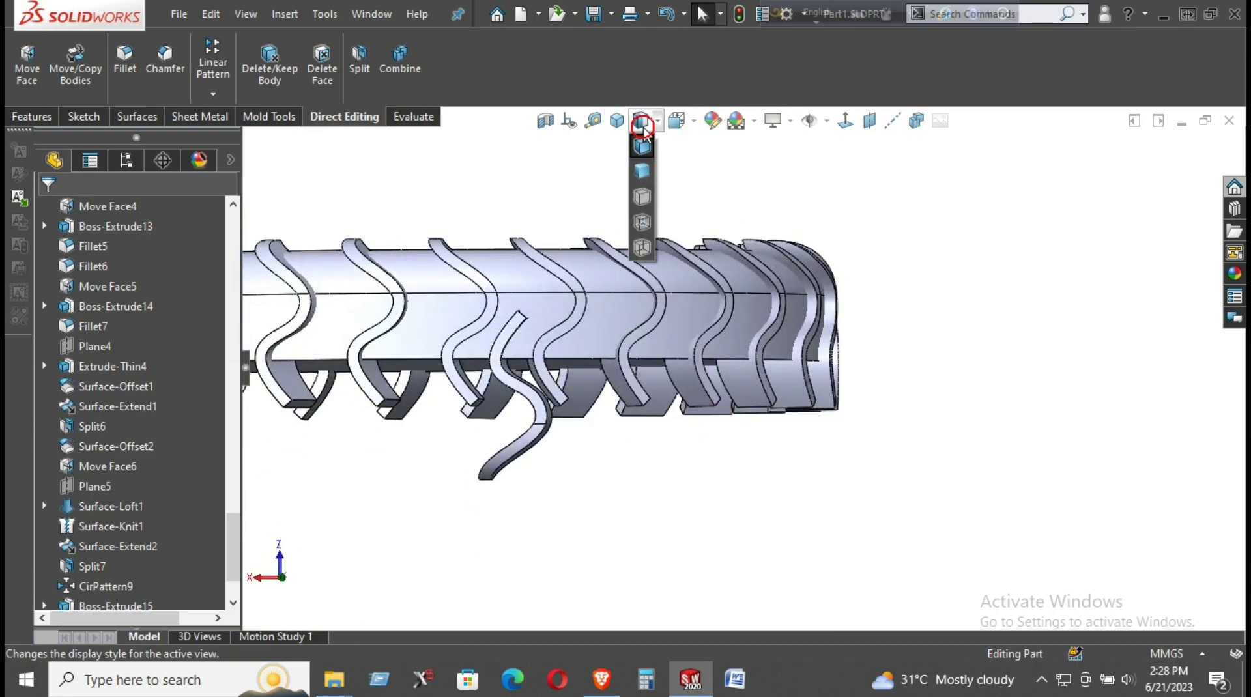
In Top view, edit Body-Move/Copy1 to an exact -20 mm X offset.
left_click(676, 127)
left_click(706, 174)
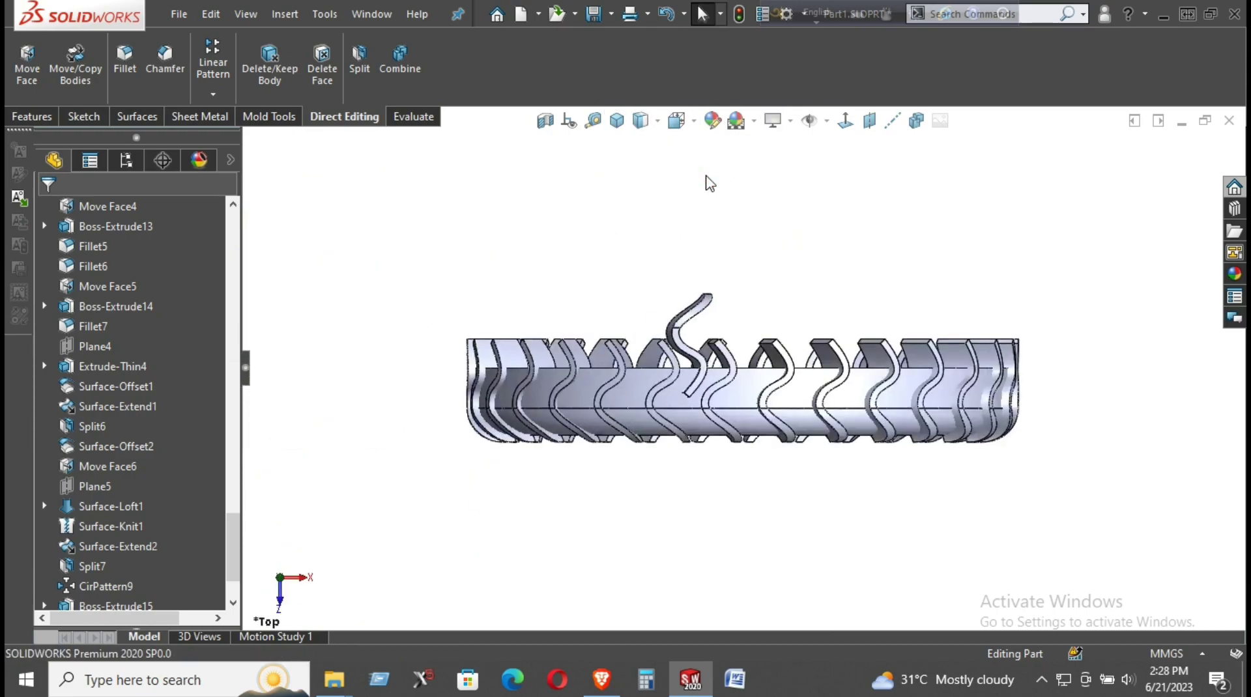
scroll(723, 326, "down", 2)
scroll(730, 352, "down", 1)
scroll(734, 352, "down", 1)
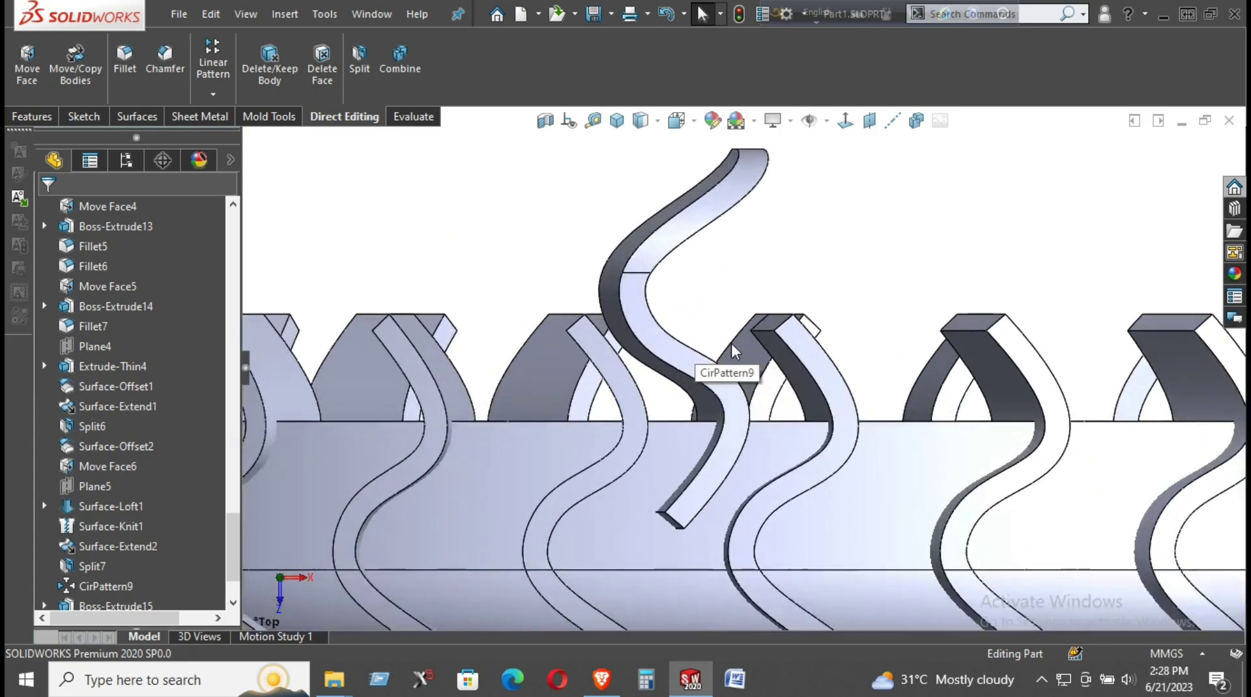
scroll(734, 352, "up", 1)
scroll(734, 352, "up", 1)
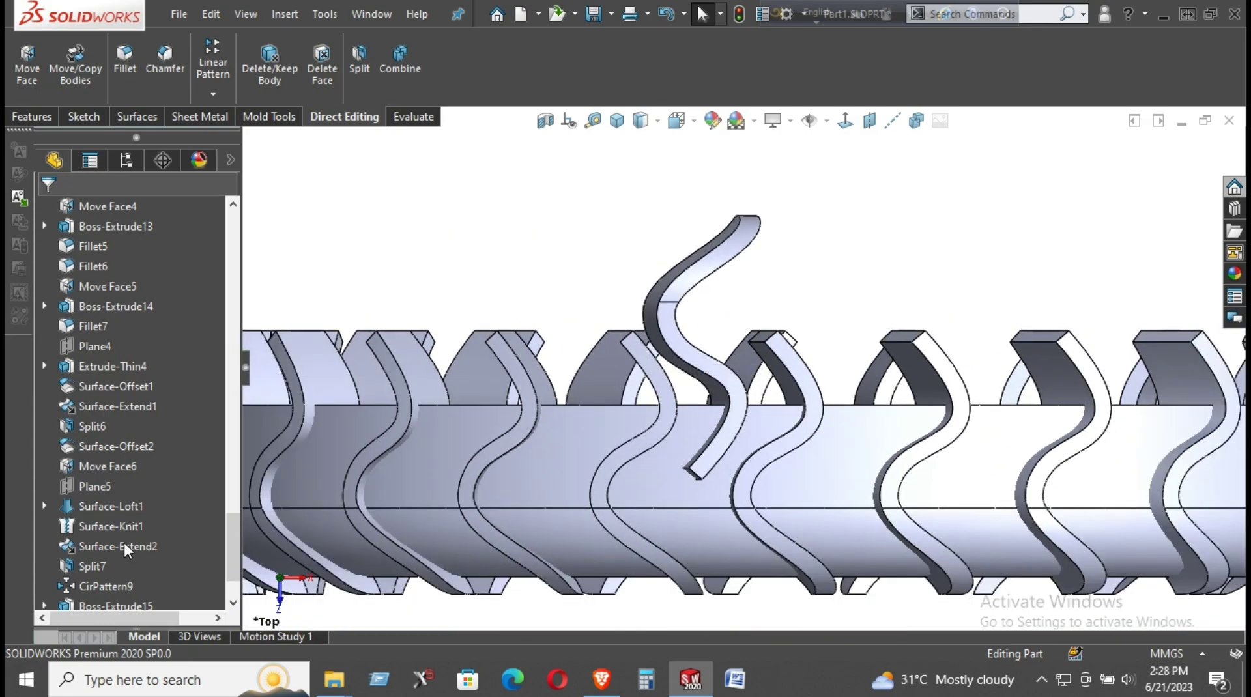
scroll(123, 554, "down", 2)
right_click(98, 579)
left_click(132, 288)
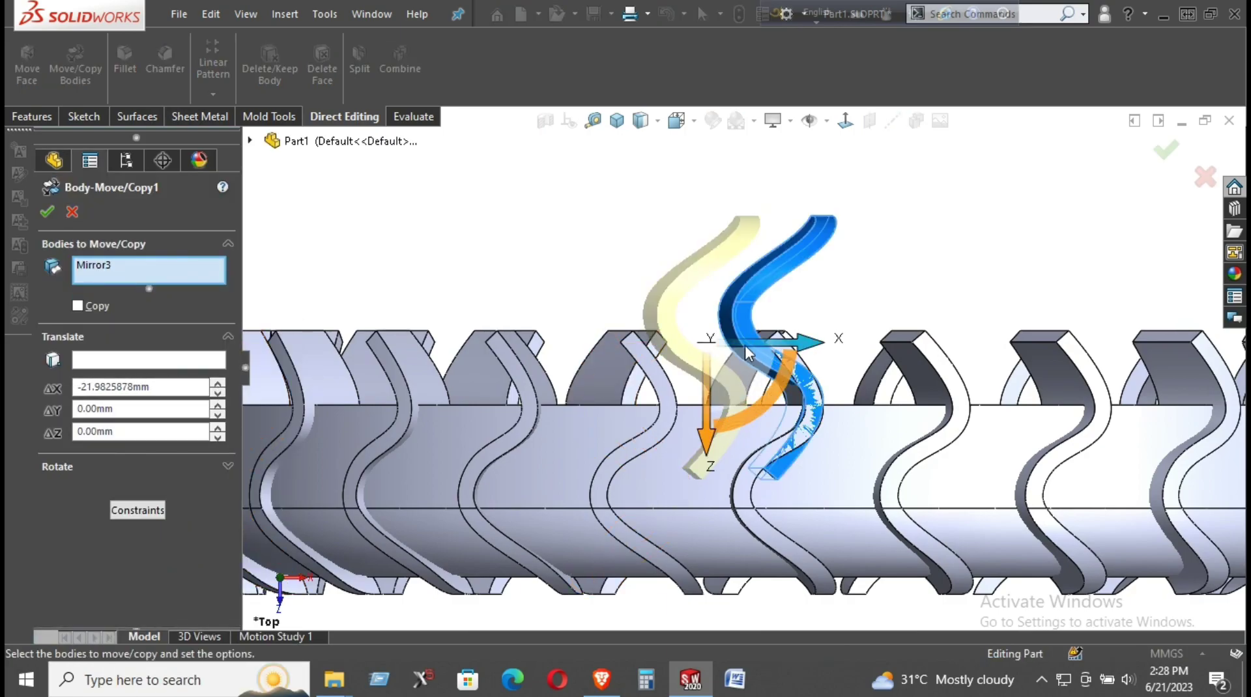
mouse_move(745, 351)
left_mouse_down()
mouse_move(794, 369)
mouse_move(785, 376)
left_mouse_up()
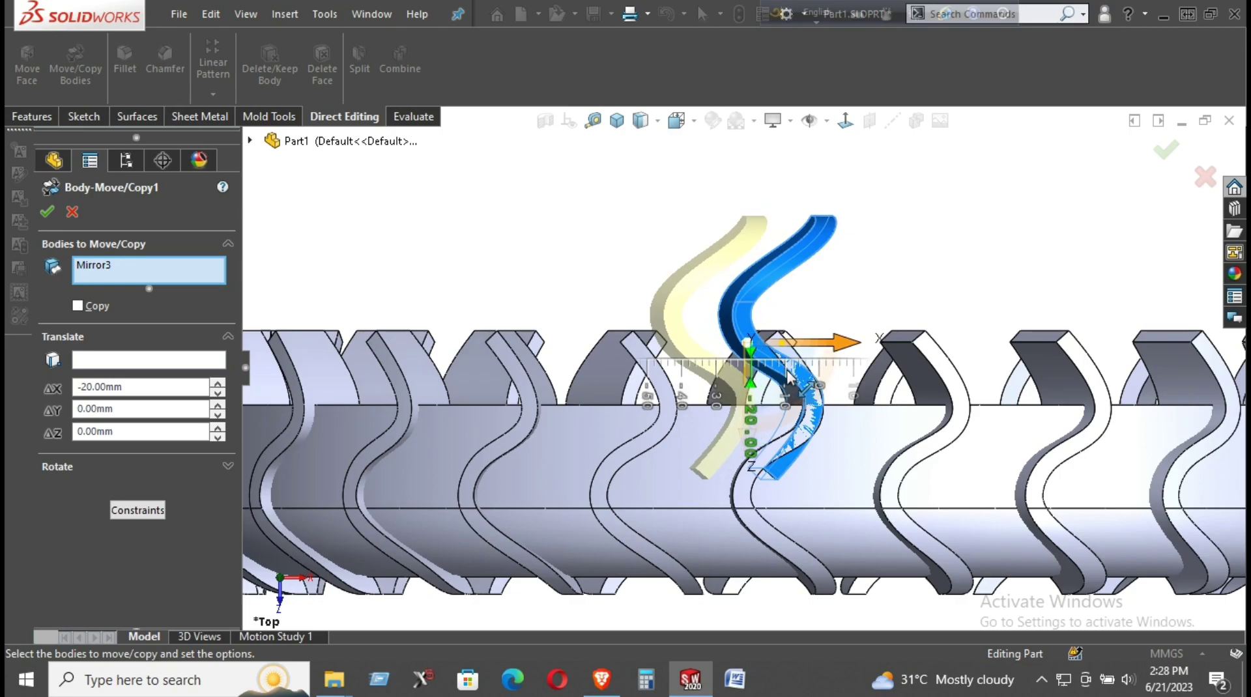
left_click(52, 215)
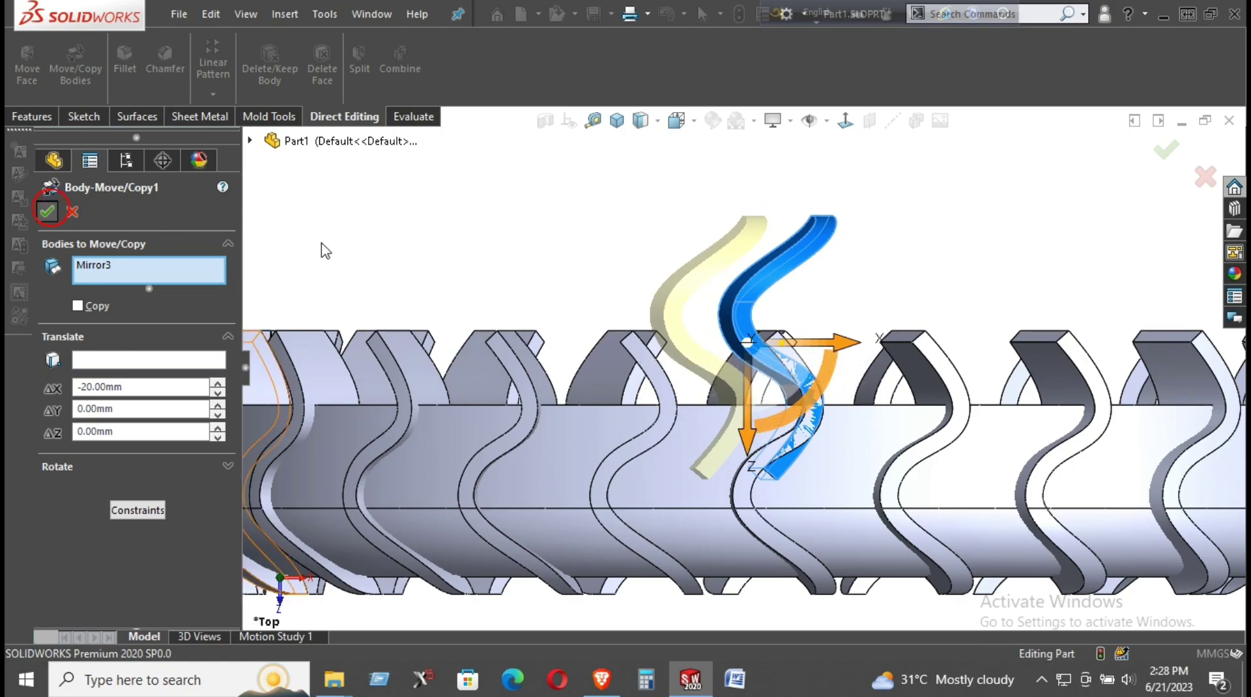
Show the hidden Fillet8 tire body again from the Solid Bodies folder.
middle_click_drag(380, 247, 470, 246)
key("f")
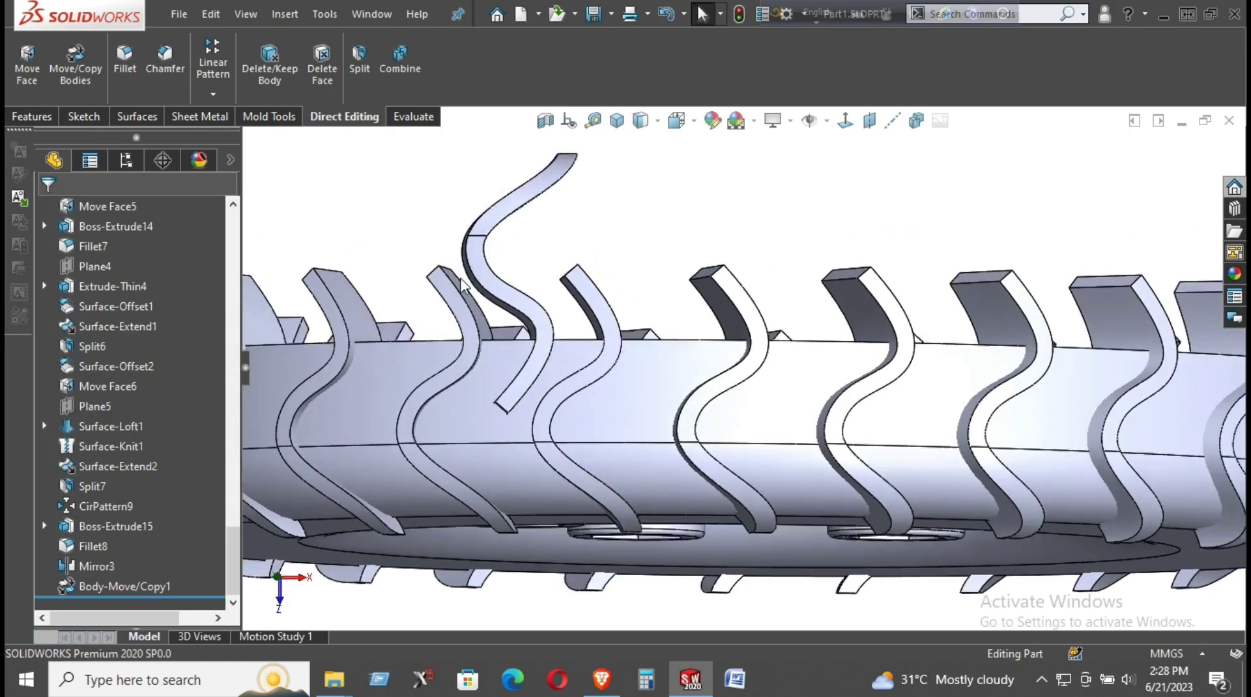
scroll(178, 408, "up", 3)
scroll(171, 408, "up", 4)
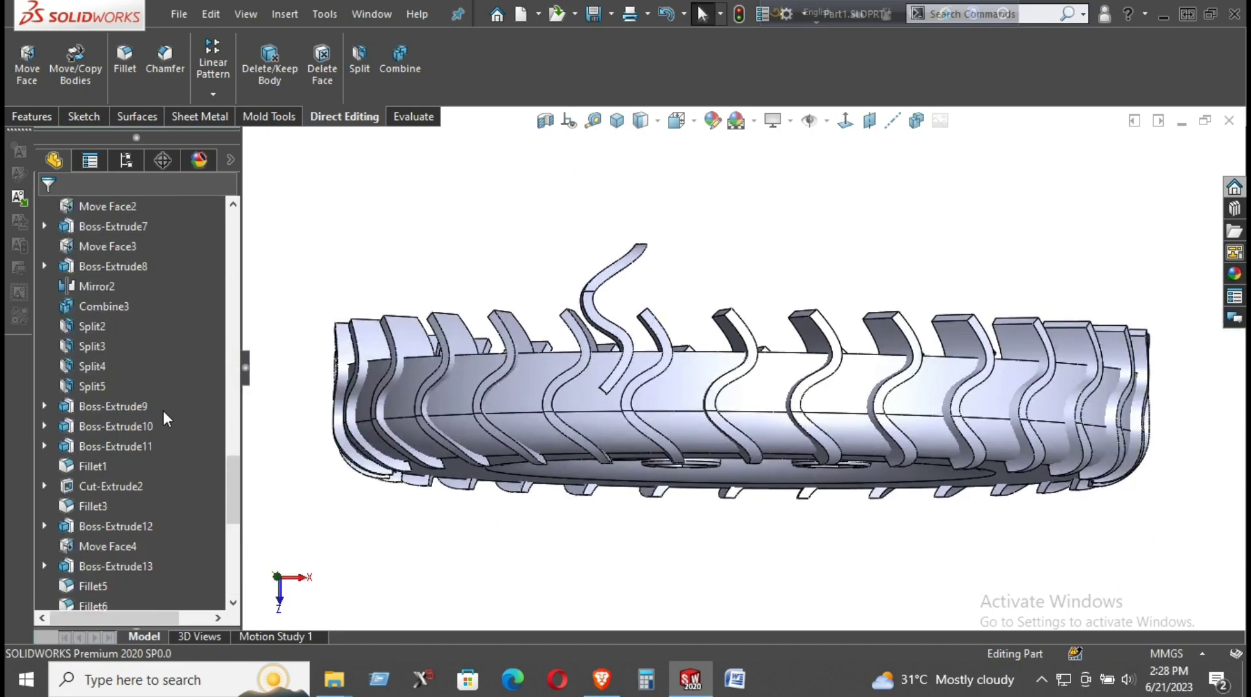
scroll(124, 417, "down", 3)
scroll(117, 435, "down", 4)
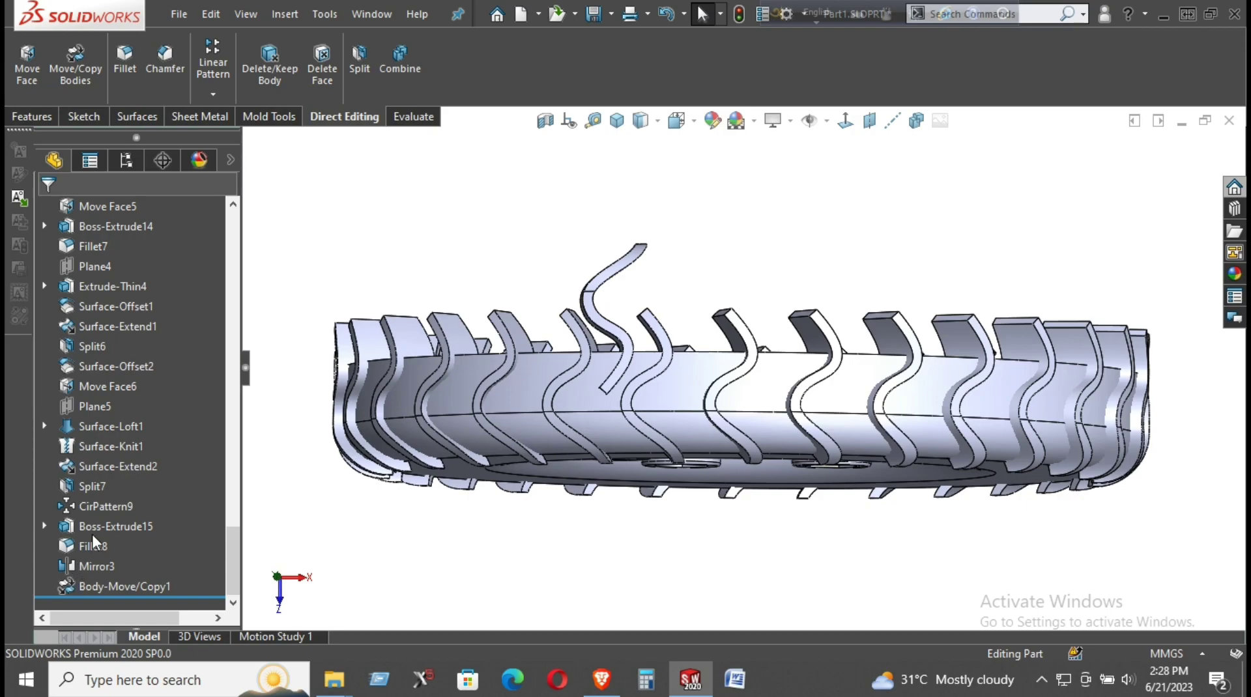
scroll(98, 456, "up", 5)
scroll(134, 303, "up", 5)
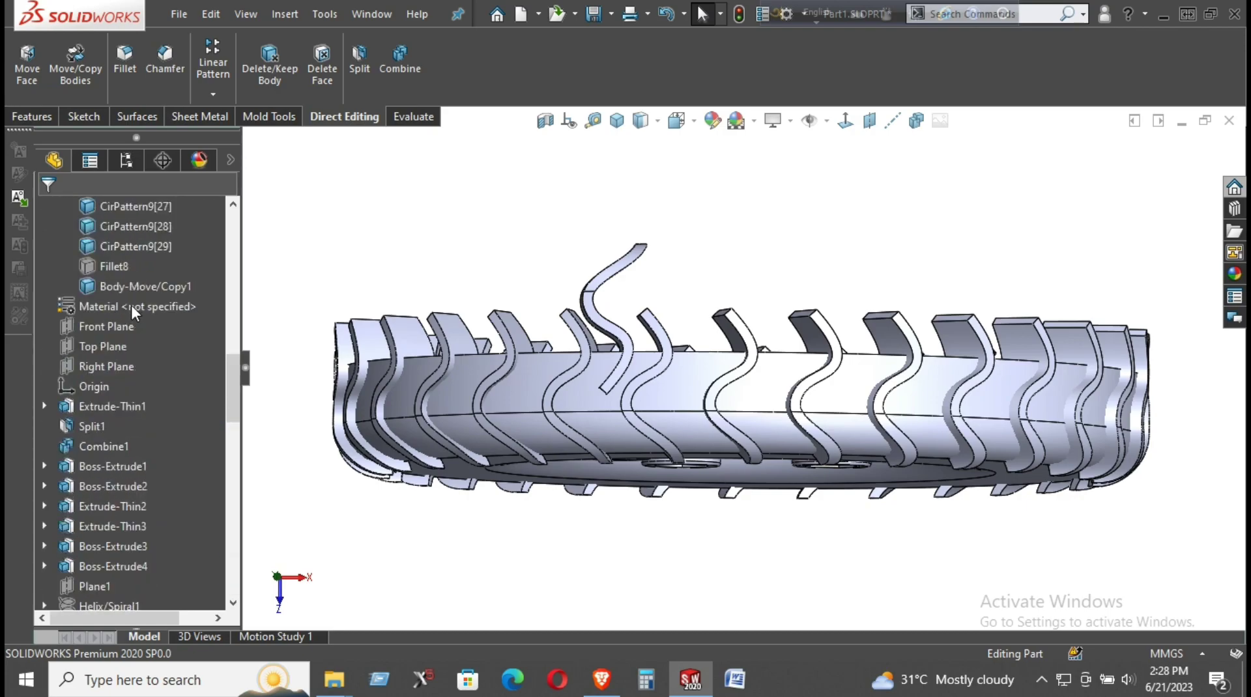
scroll(110, 364, "up", 5)
left_click(98, 506)
left_click(112, 484)
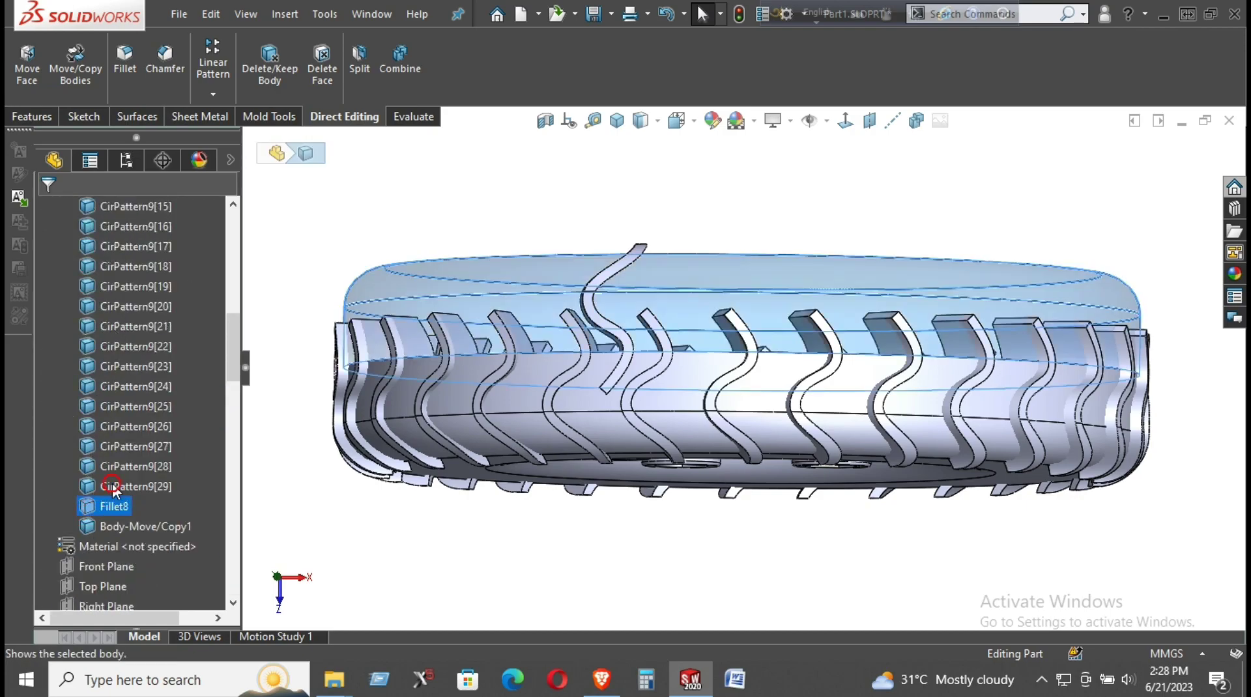
left_click(461, 506)
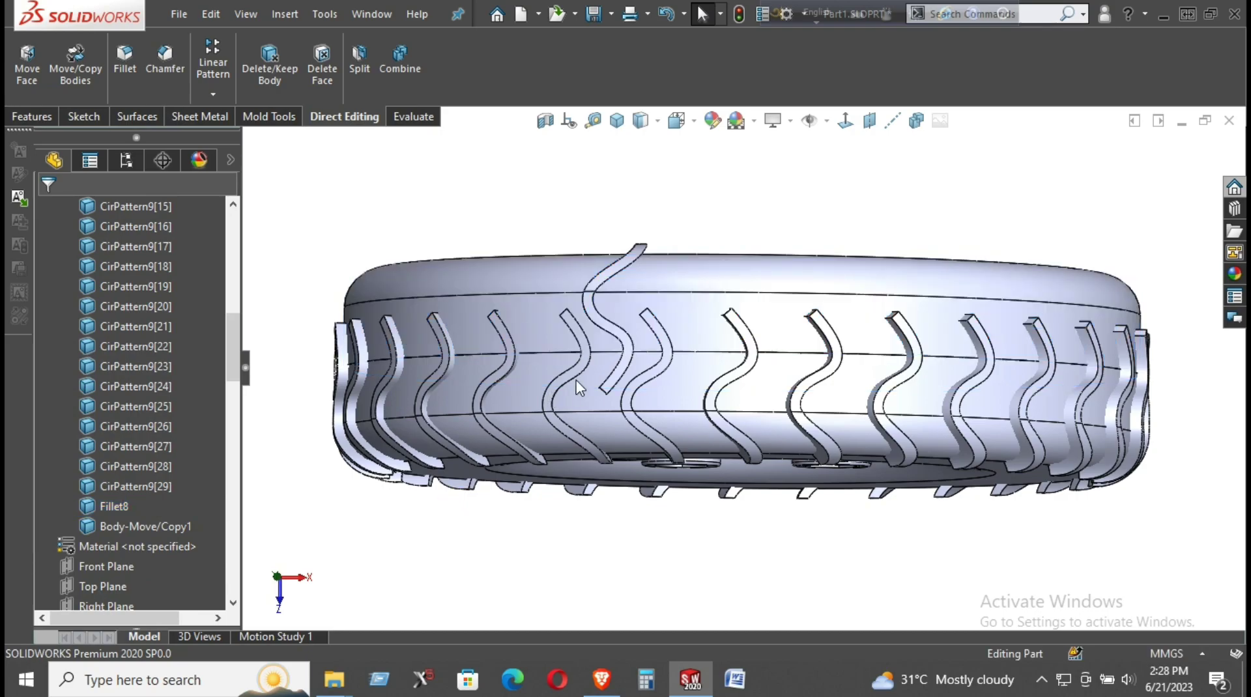
Hide the Fillet1 tire body and view the remaining wavy lug rings from the side.
right_click(612, 409)
mouse_move(533, 419)
middle_mouse_down()
mouse_move(668, 398)
mouse_move(645, 353)
mouse_move(584, 369)
mouse_move(716, 267)
middle_mouse_up()
right_click(753, 269)
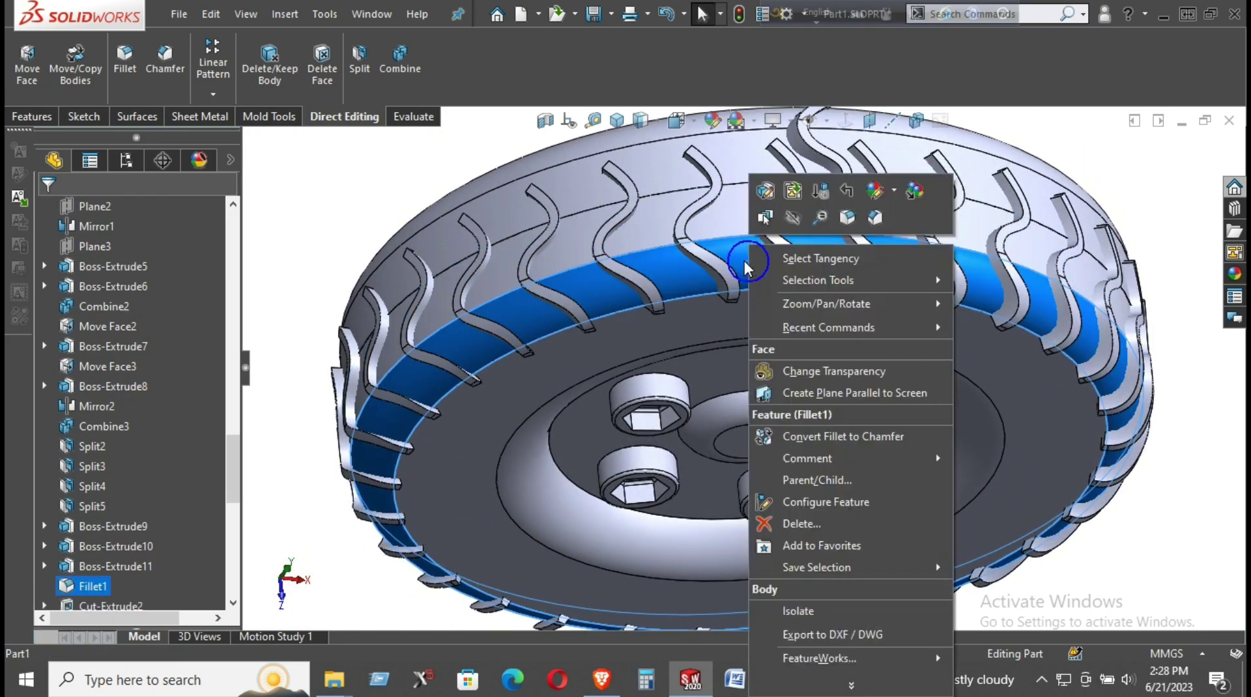
left_click(782, 220)
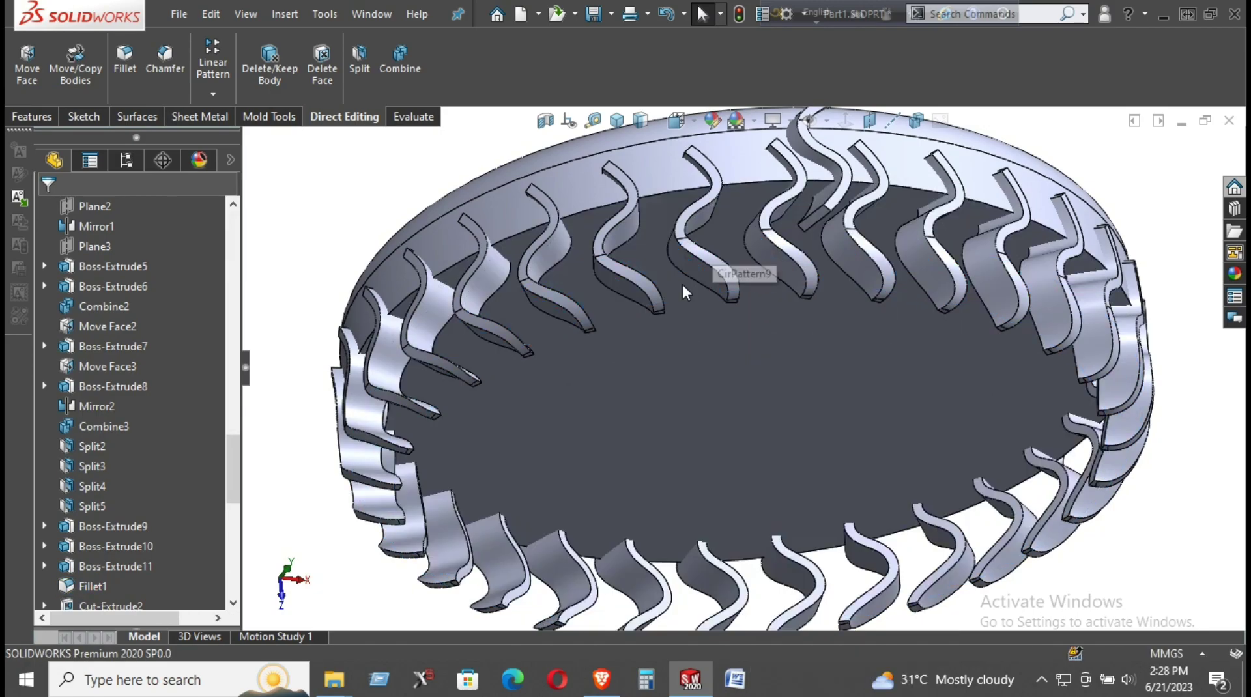
scroll(684, 292, "up", 3)
mouse_move(684, 292)
middle_mouse_down()
mouse_move(765, 449)
mouse_move(677, 362)
middle_mouse_up()
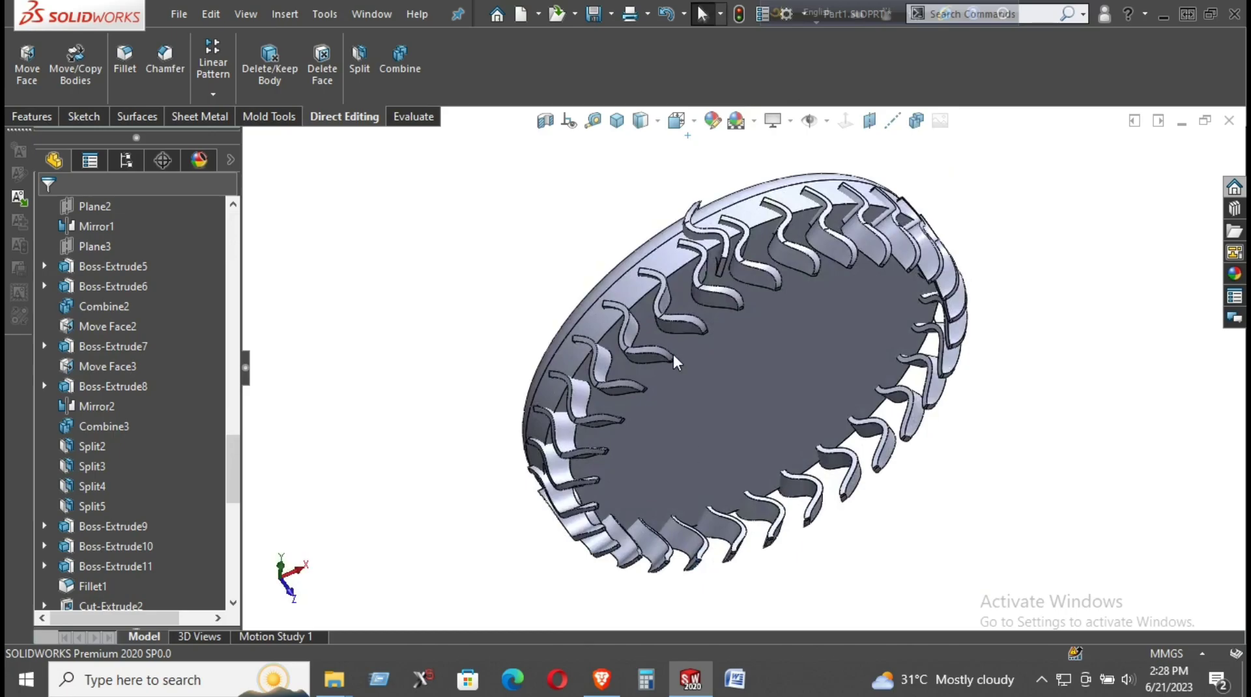
Start a Circular Pattern of bodies using the tire's rim edge as the axis.
left_click(212, 94)
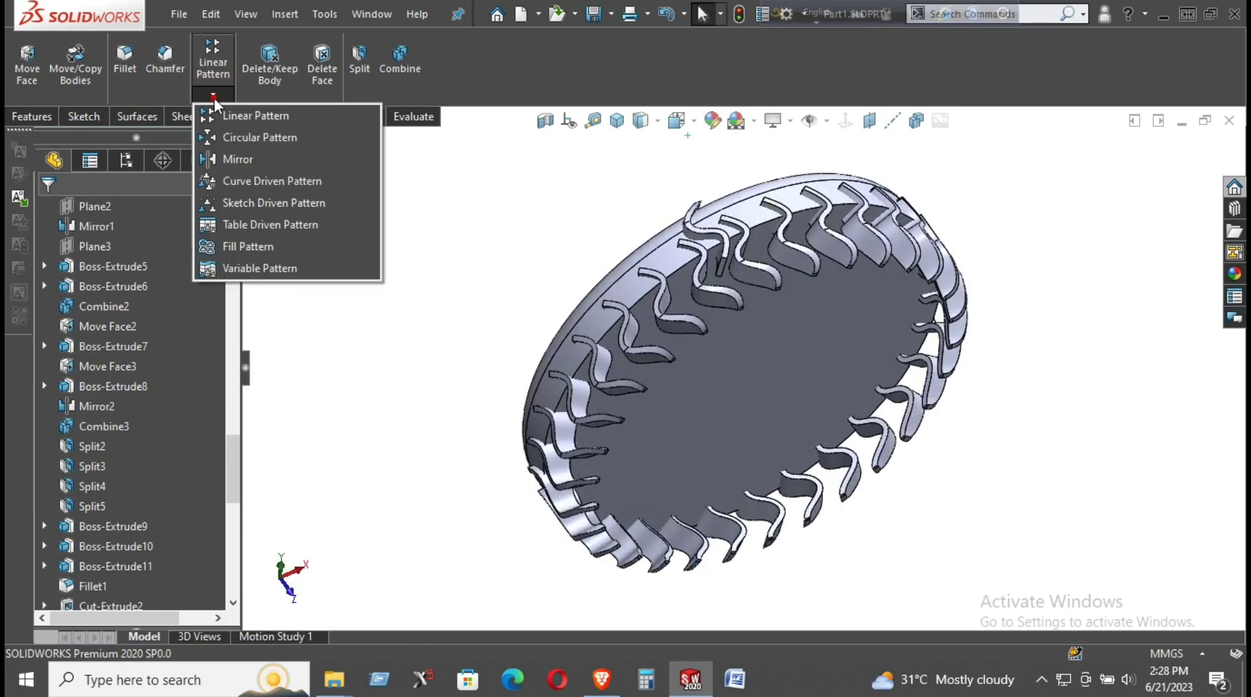
left_click(228, 138)
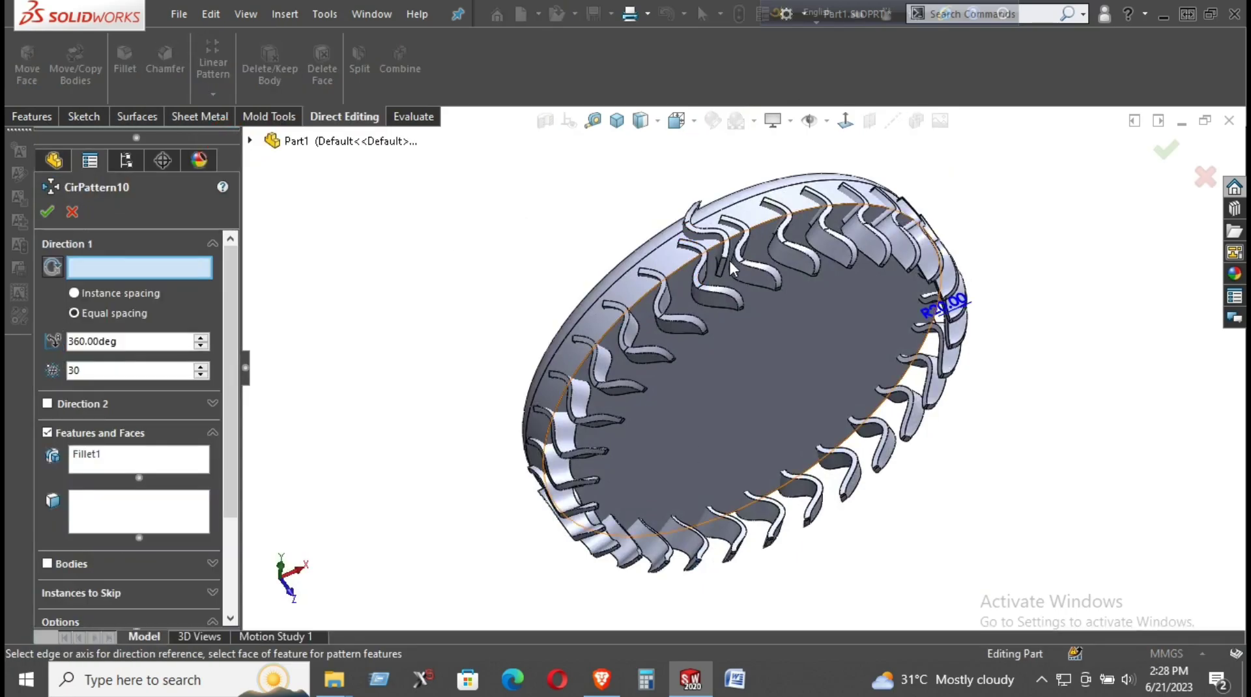
scroll(729, 258, "down", 1)
scroll(753, 355, "down", 2)
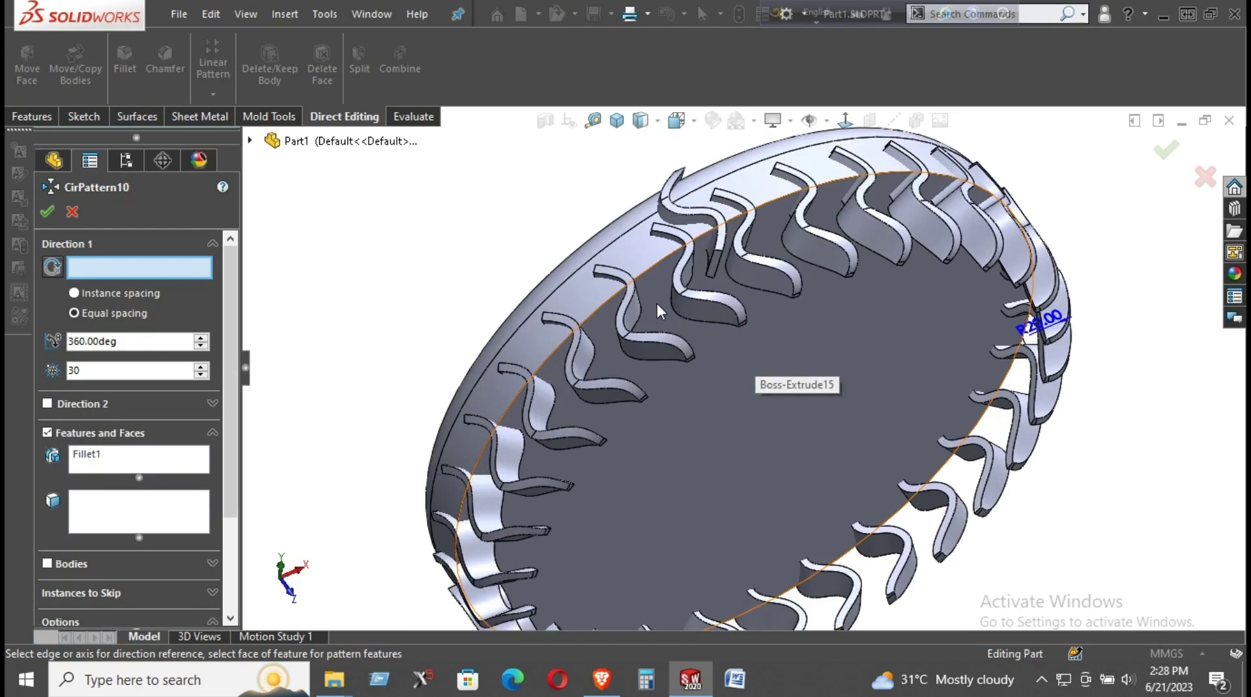
left_click(88, 427)
left_click(79, 461)
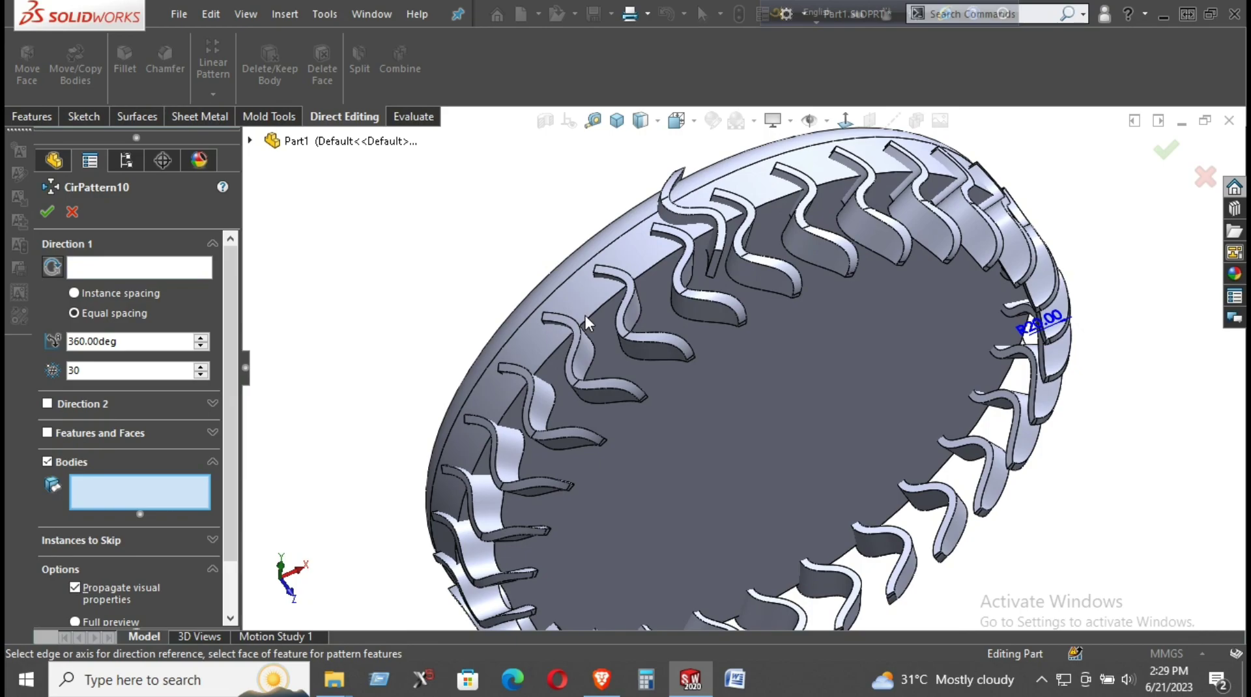
left_click(650, 270)
left_click(141, 267)
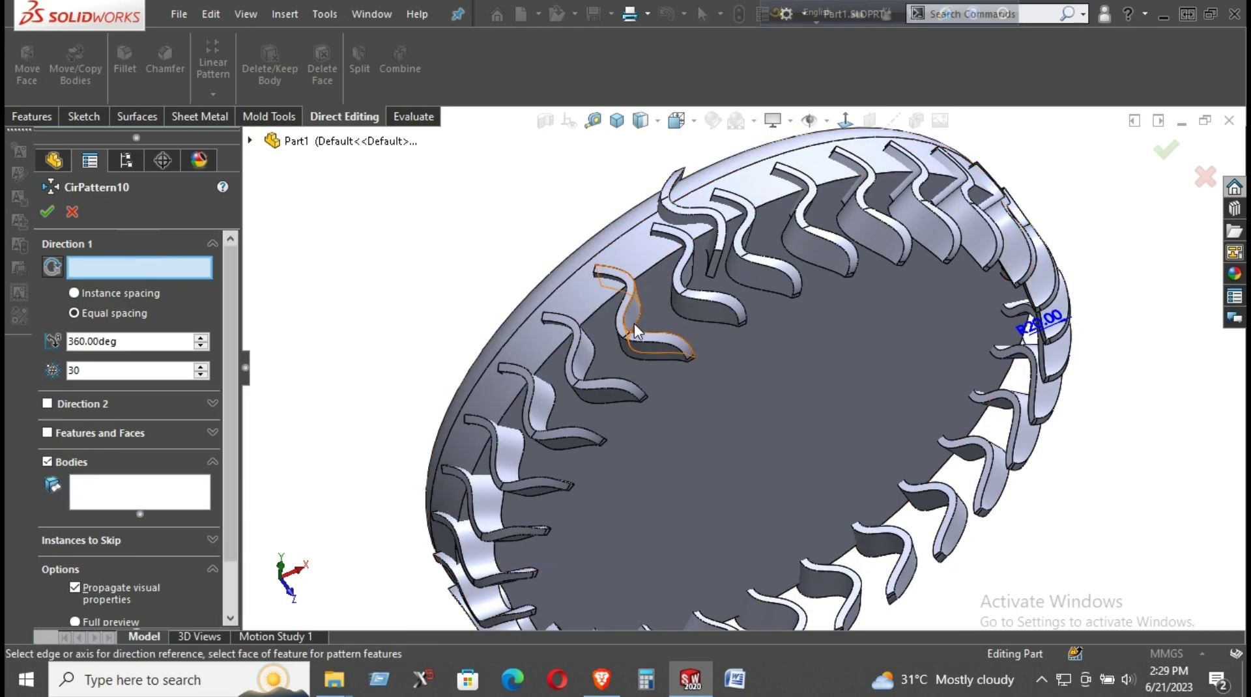
left_click(644, 267)
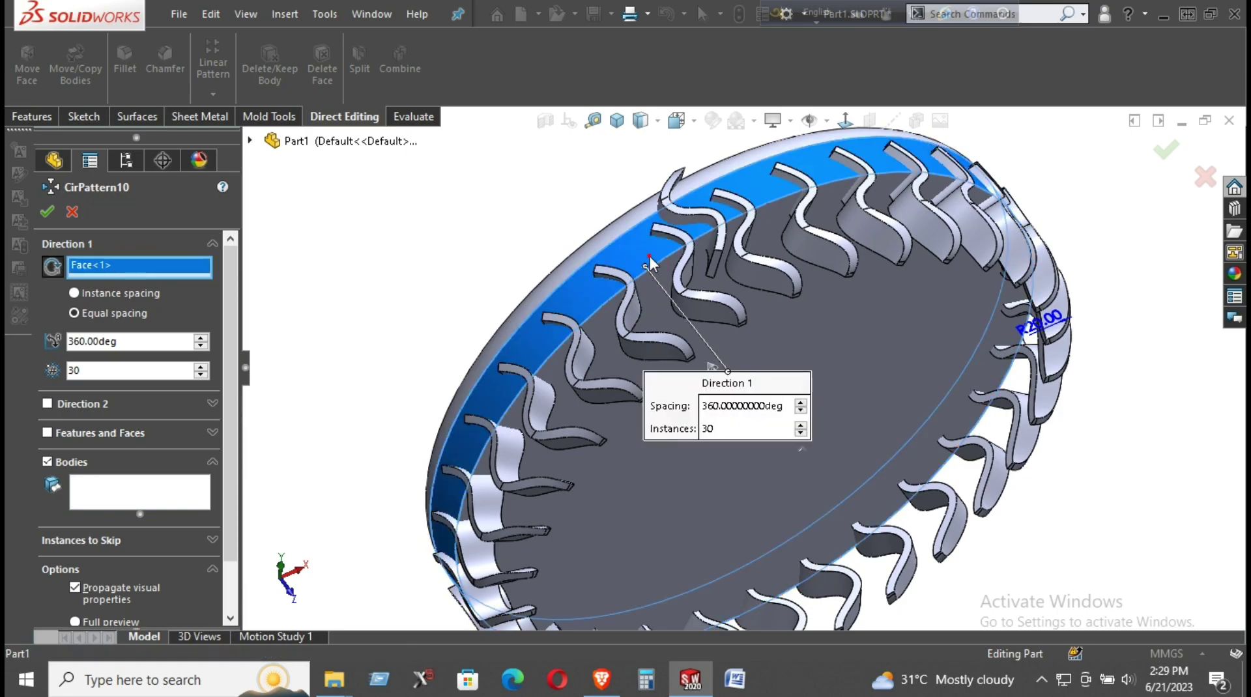
left_click(651, 268)
left_click(655, 263)
Pattern the Body-Move/Copy1 lug 30 times over 360° and accept.
left_click(103, 497)
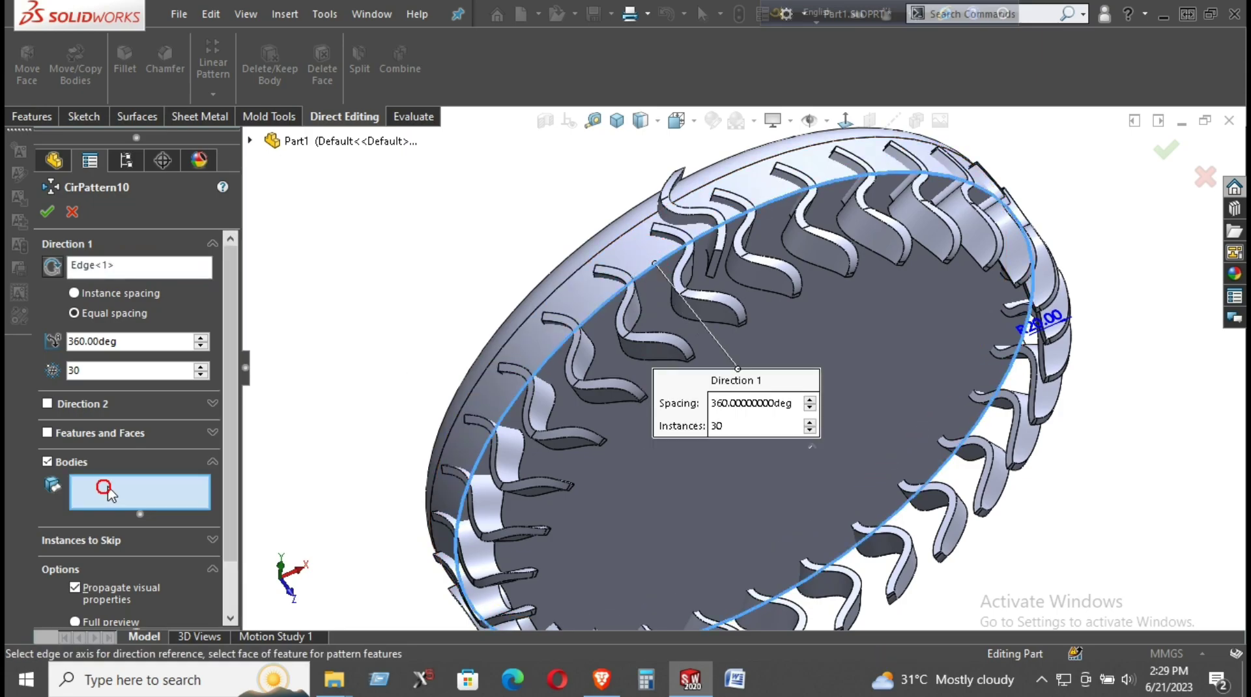
left_click(709, 253)
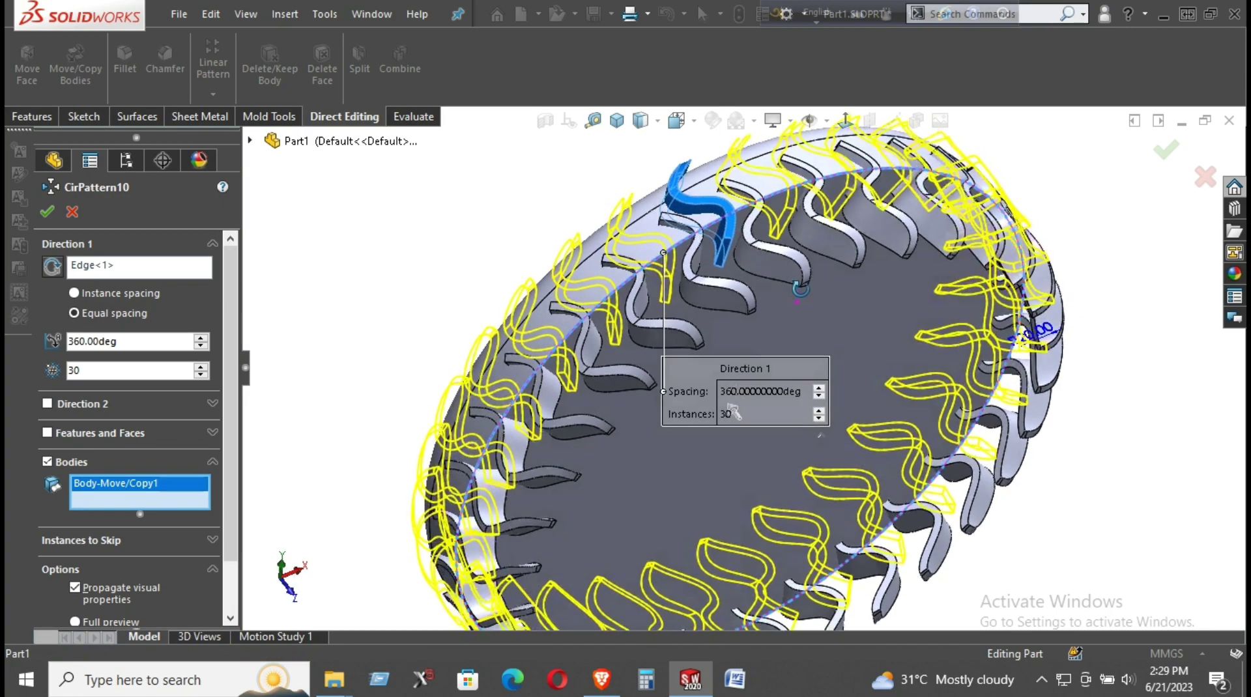
middle_click_drag(711, 259, 769, 422)
left_click(47, 213)
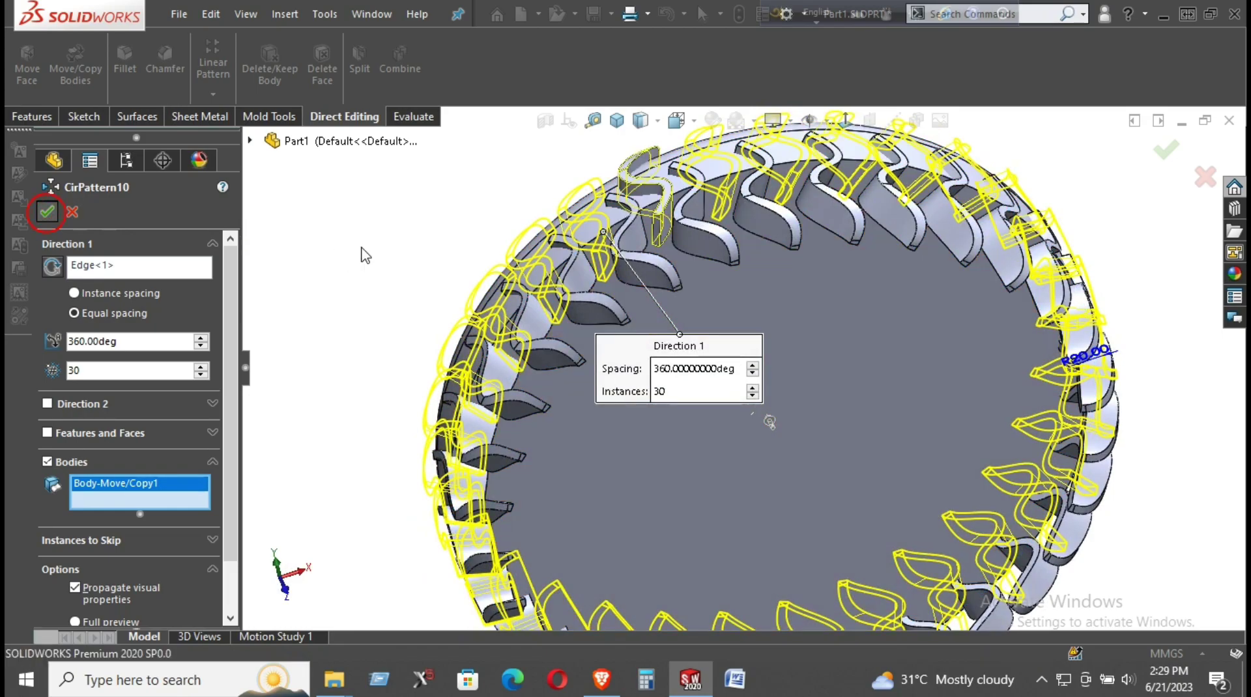
Orbit the patterned tire and preview the Fillet7 body from the hub side.
middle_click_drag(465, 259, 146, 326)
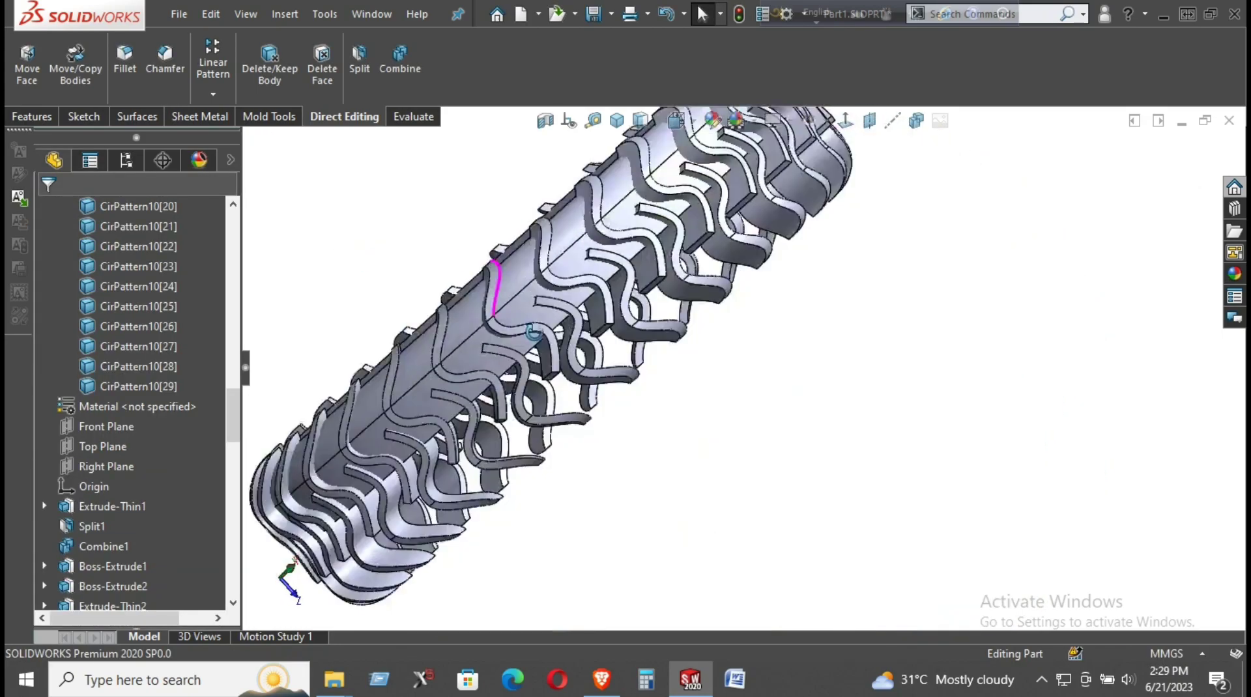
scroll(110, 362, "up", 2)
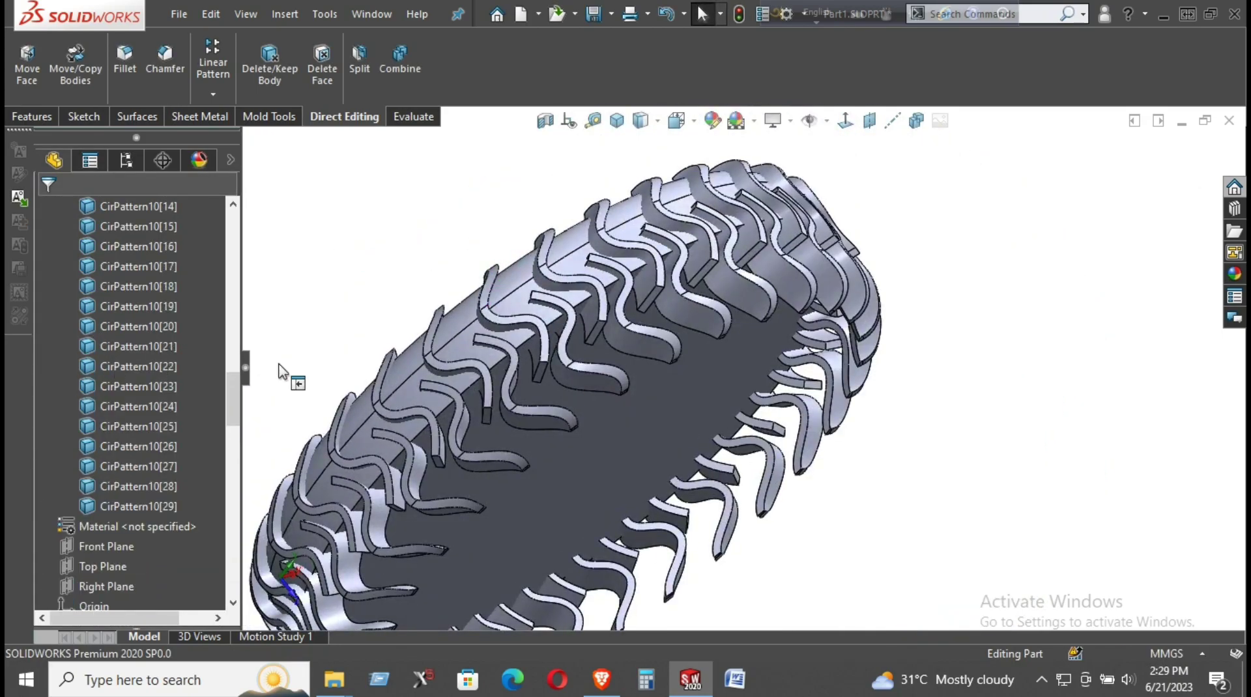
scroll(184, 367, "up", 4)
scroll(181, 374, "up", 5)
scroll(181, 374, "up", 5)
scroll(181, 373, "up", 4)
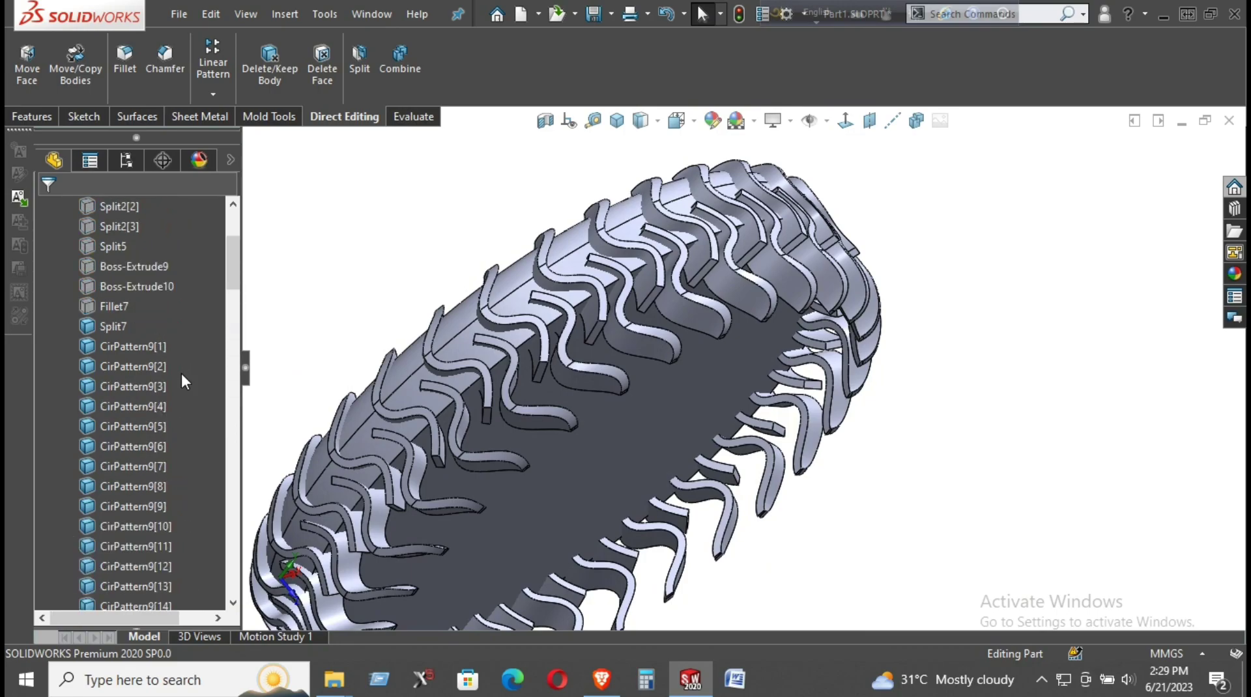
scroll(142, 380, "up", 2)
left_click(111, 428)
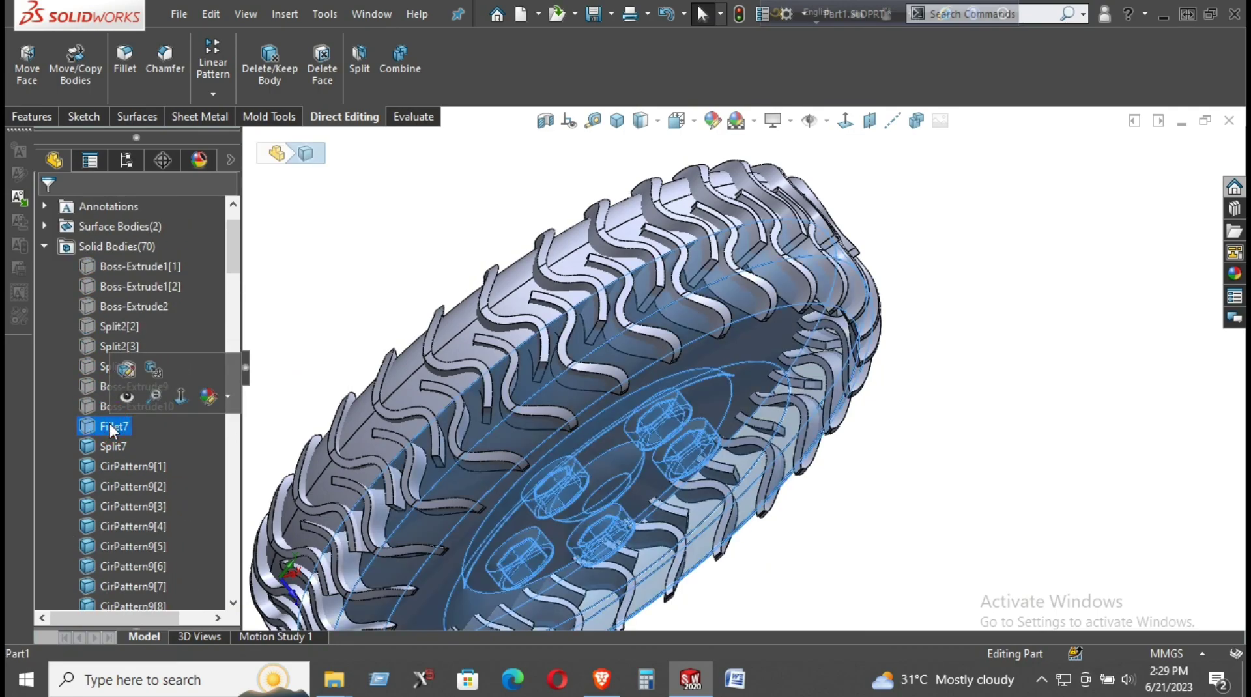
left_click(352, 282)
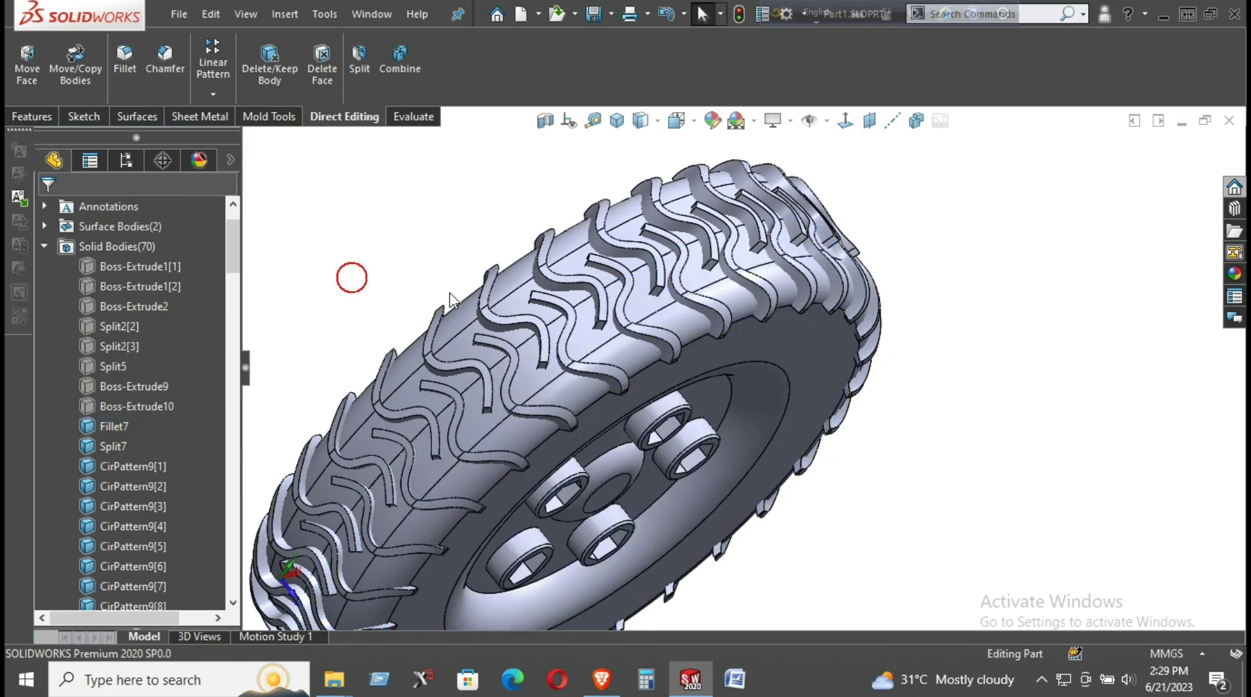
mouse_move(352, 276)
middle_mouse_down()
mouse_move(511, 301)
mouse_move(389, 137)
mouse_move(337, 179)
mouse_move(342, 167)
mouse_move(330, 170)
mouse_move(652, 142)
mouse_move(592, 307)
mouse_move(573, 262)
mouse_move(784, 360)
mouse_move(704, 340)
mouse_move(652, 364)
mouse_move(725, 379)
mouse_move(582, 415)
middle_mouse_up()
scroll(329, 170, "down", 5)
scroll(588, 302, "up", 5)
scroll(784, 360, "up", 2)
scroll(582, 416, "down", 2)
scroll(582, 415, "down", 3)
scroll(581, 416, "down", 2)
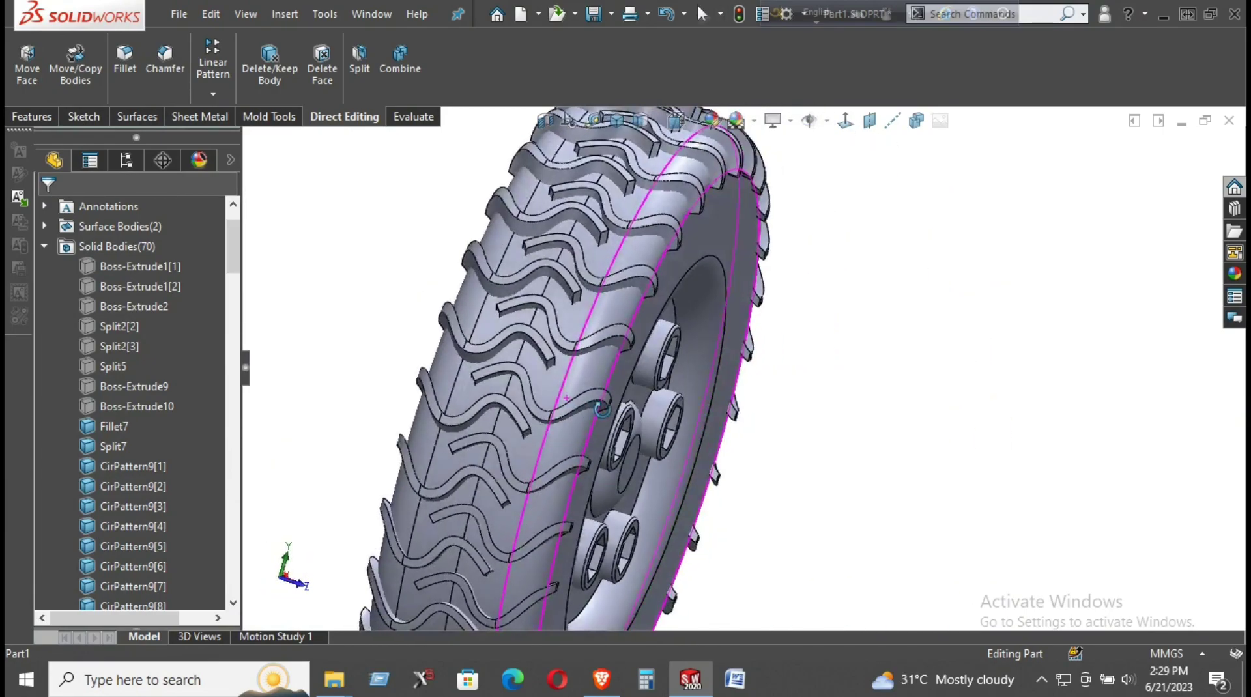
scroll(584, 421, "down", 2)
View the wheel from the front and roll the history back to just below Split7.
key("ctrl+1")
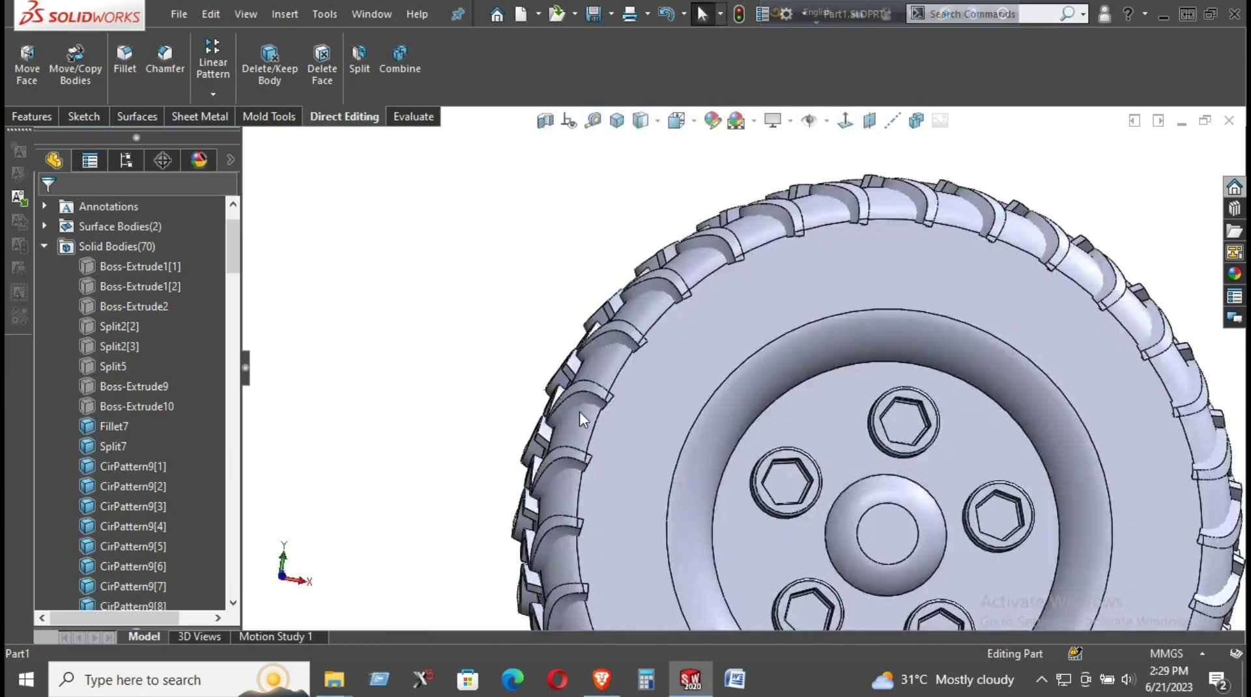
scroll(577, 411, "down", 1)
scroll(173, 545, "down", 5)
scroll(177, 537, "down", 5)
scroll(178, 539, "down", 5)
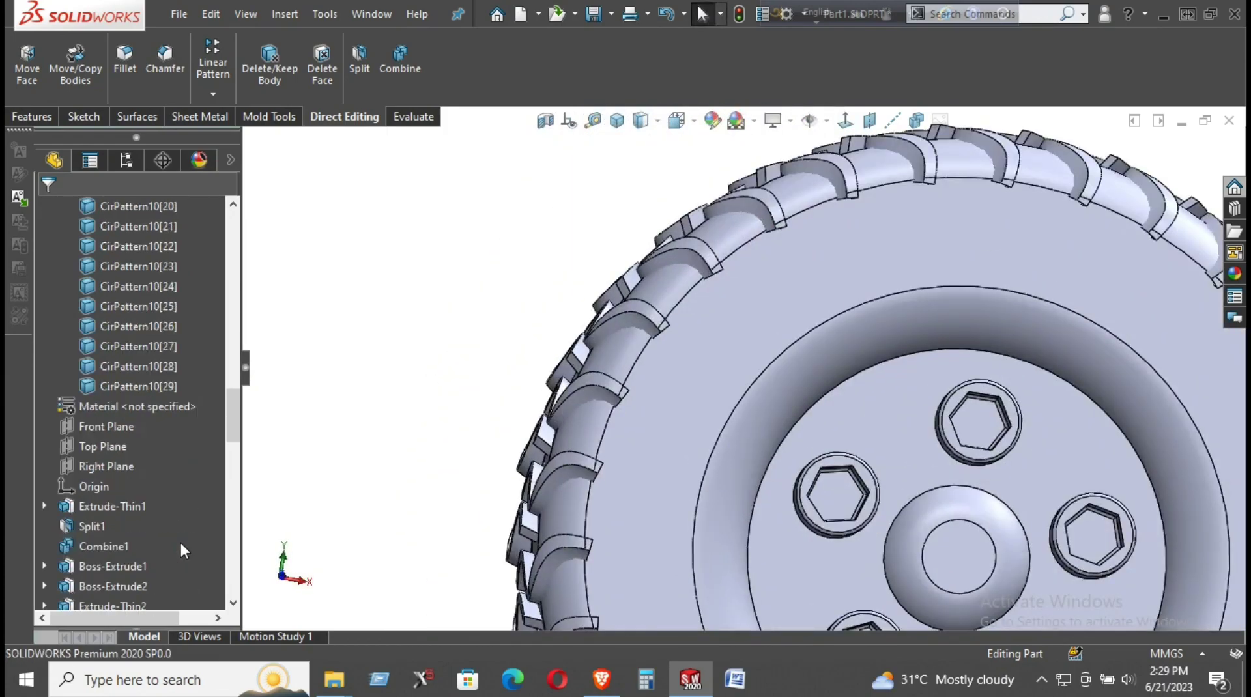
scroll(178, 540, "down", 5)
scroll(179, 551, "down", 5)
scroll(179, 553, "down", 3)
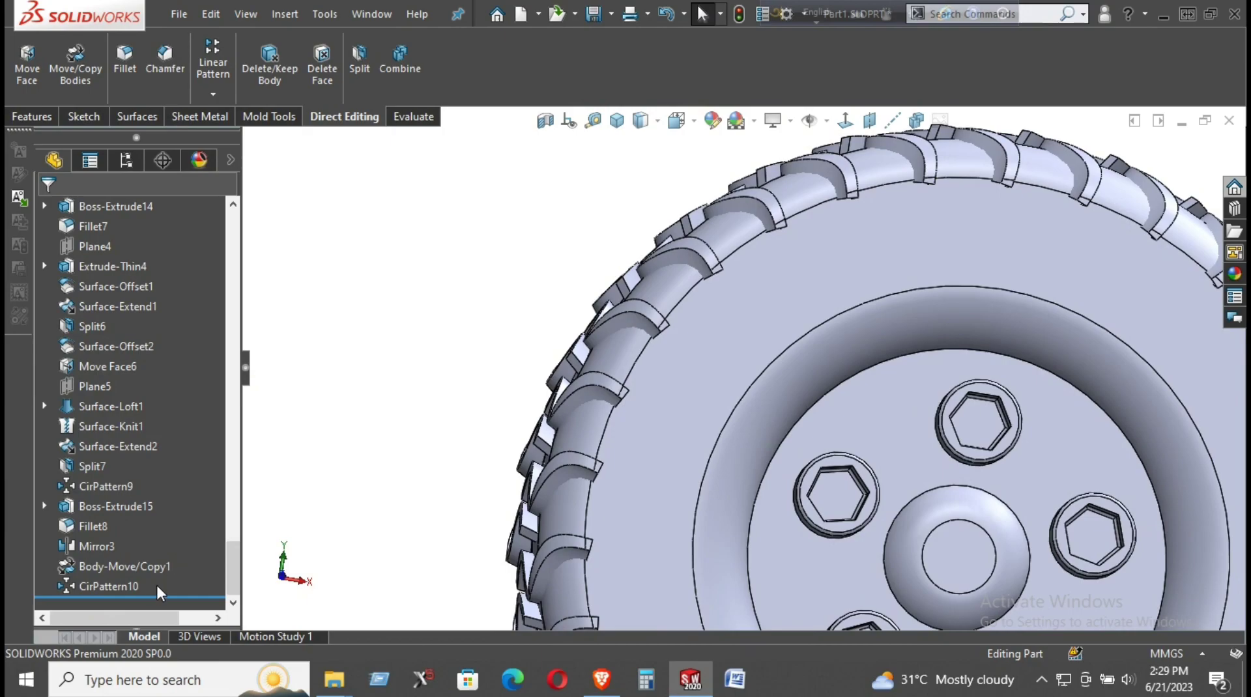
mouse_move(162, 595)
left_mouse_down()
mouse_move(163, 435)
mouse_move(154, 475)
left_mouse_up()
scroll(802, 302, "up", 3)
scroll(801, 261, "down", 5)
Roll the history back to after Split7 and try 50 and 10 mm fillets on the lug base, then cancel.
mouse_move(801, 240)
middle_mouse_down()
mouse_move(766, 228)
mouse_move(735, 304)
middle_mouse_up()
left_click(733, 294)
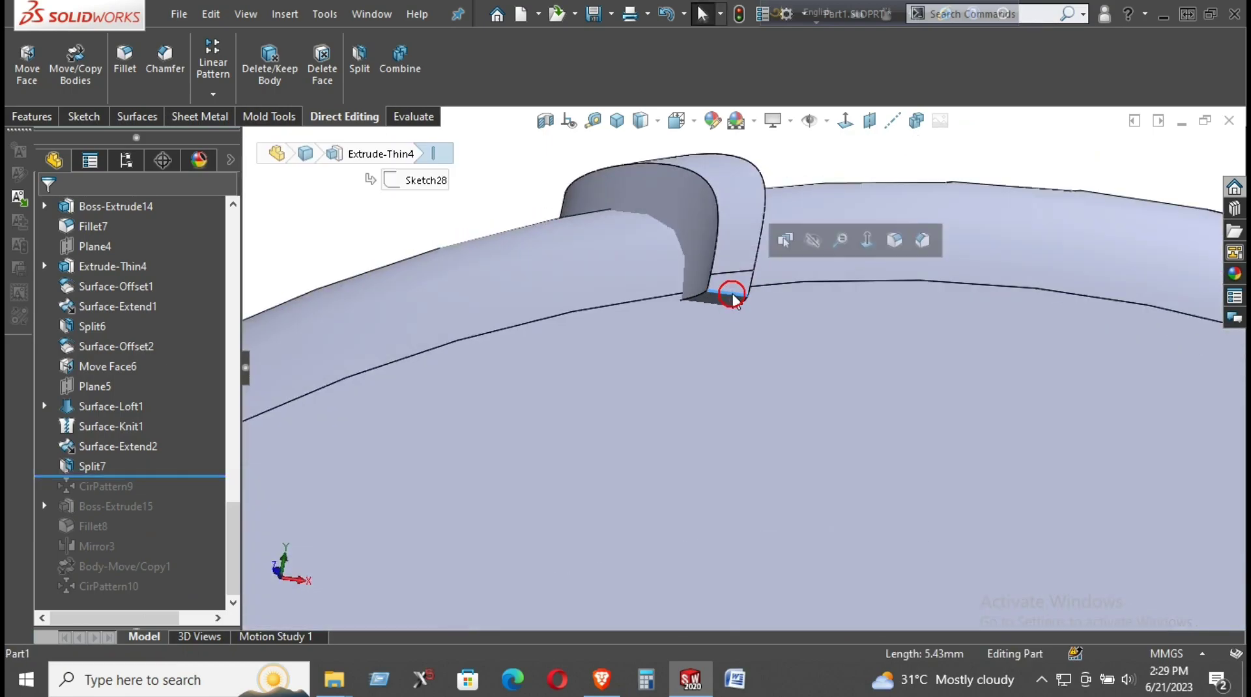
left_click(888, 240)
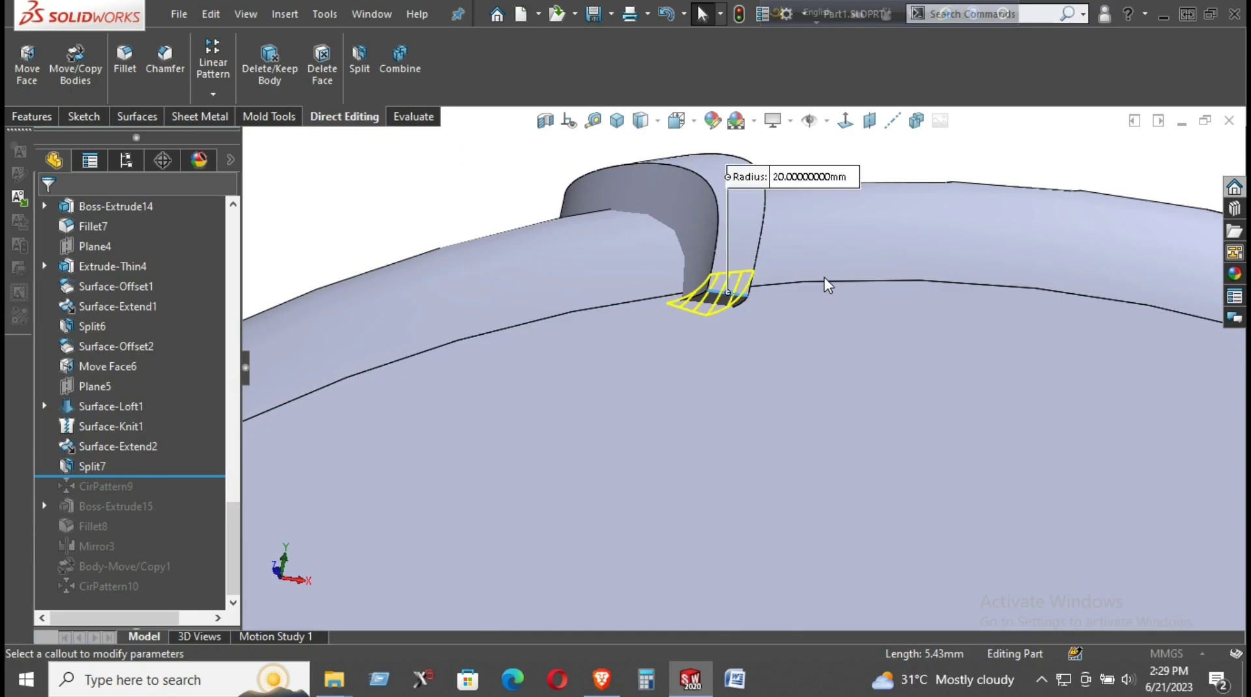
mouse_move(796, 282)
middle_mouse_down()
mouse_move(858, 287)
mouse_move(864, 299)
middle_mouse_up()
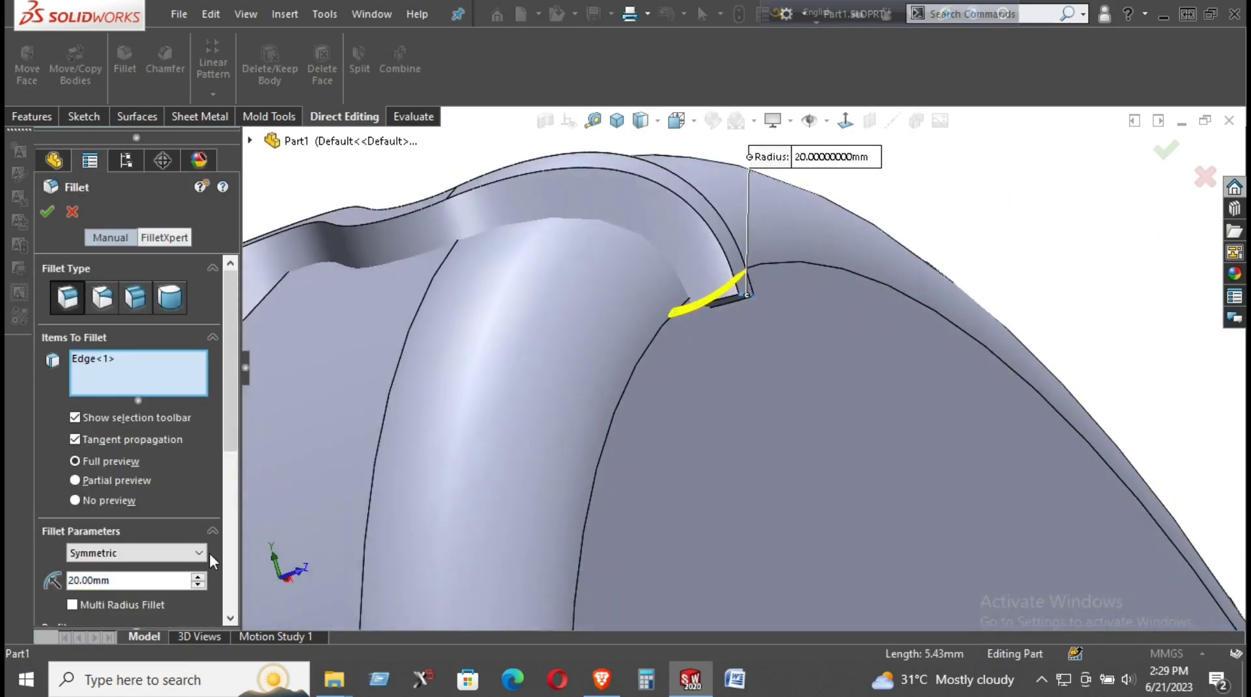
type("50")
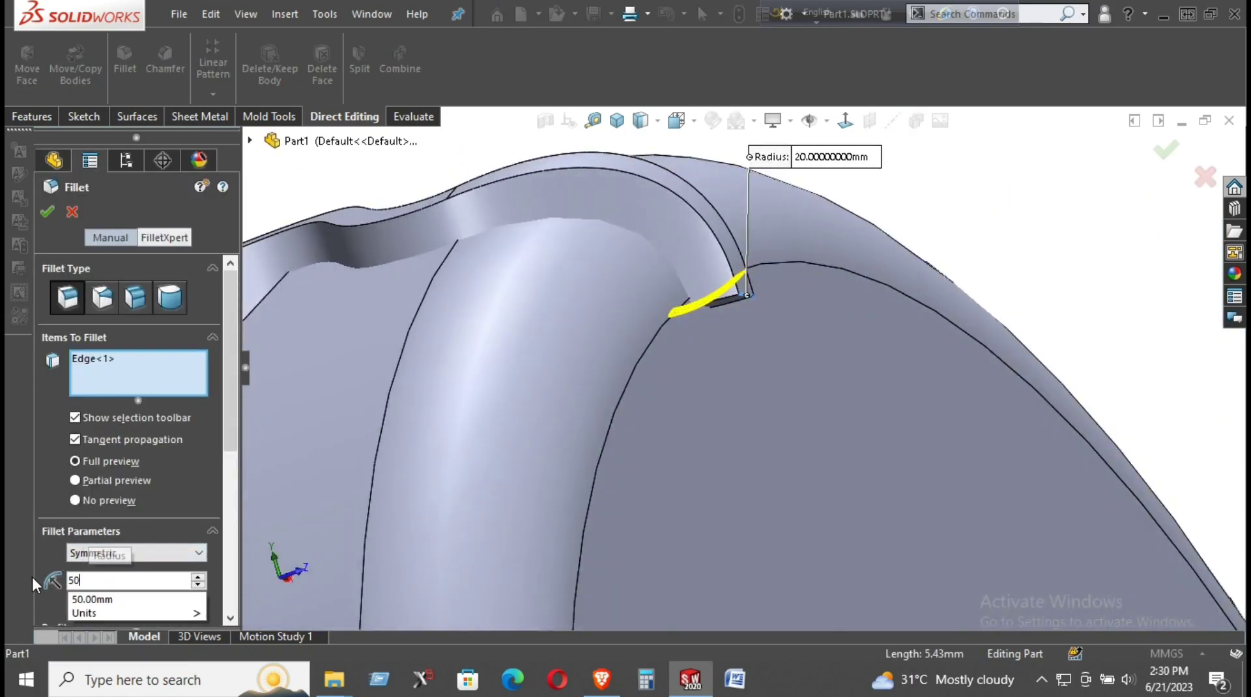
key("Return")
type("10")
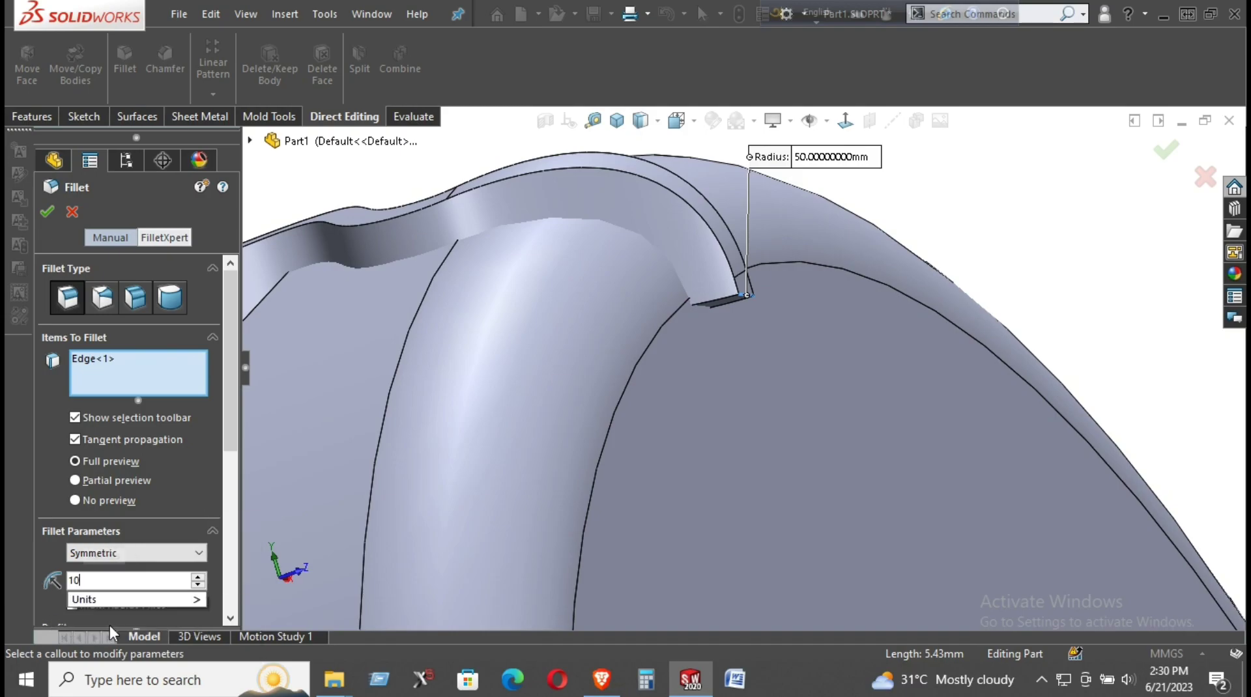
key("Return")
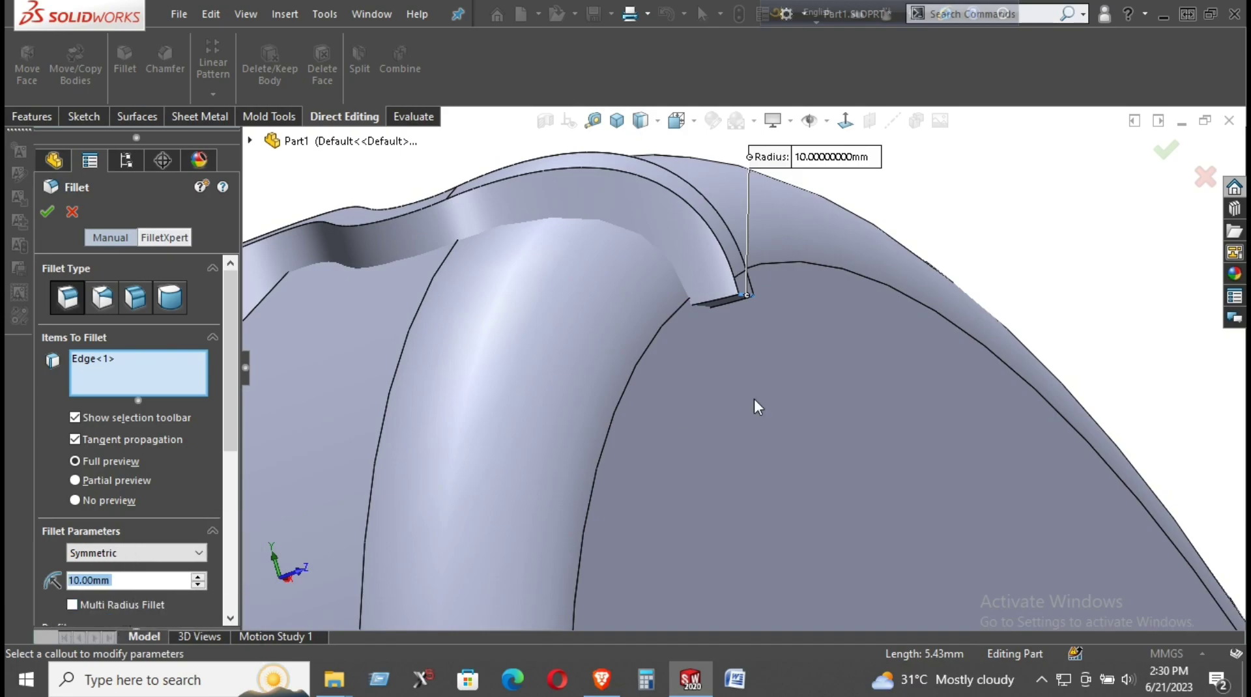
middle_click_drag(758, 407, 779, 395)
left_click(73, 212)
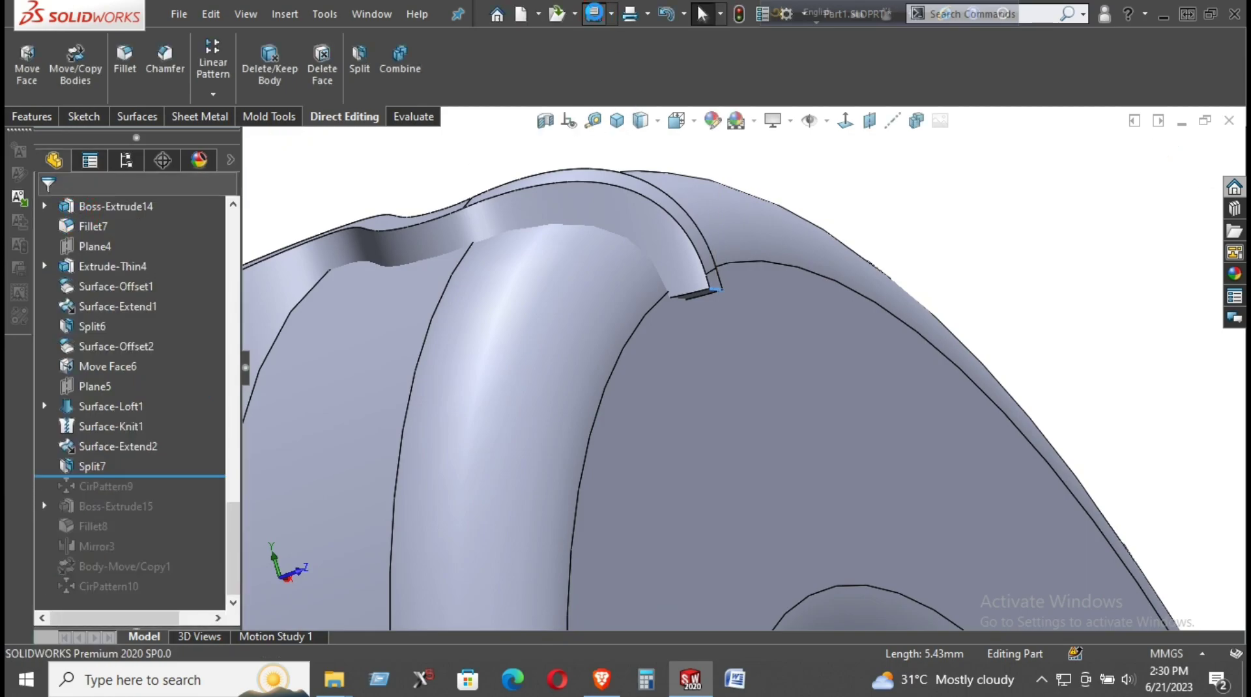
Fillet the short edge where the lug meets the tire with a 15 mm radius.
left_click(850, 221)
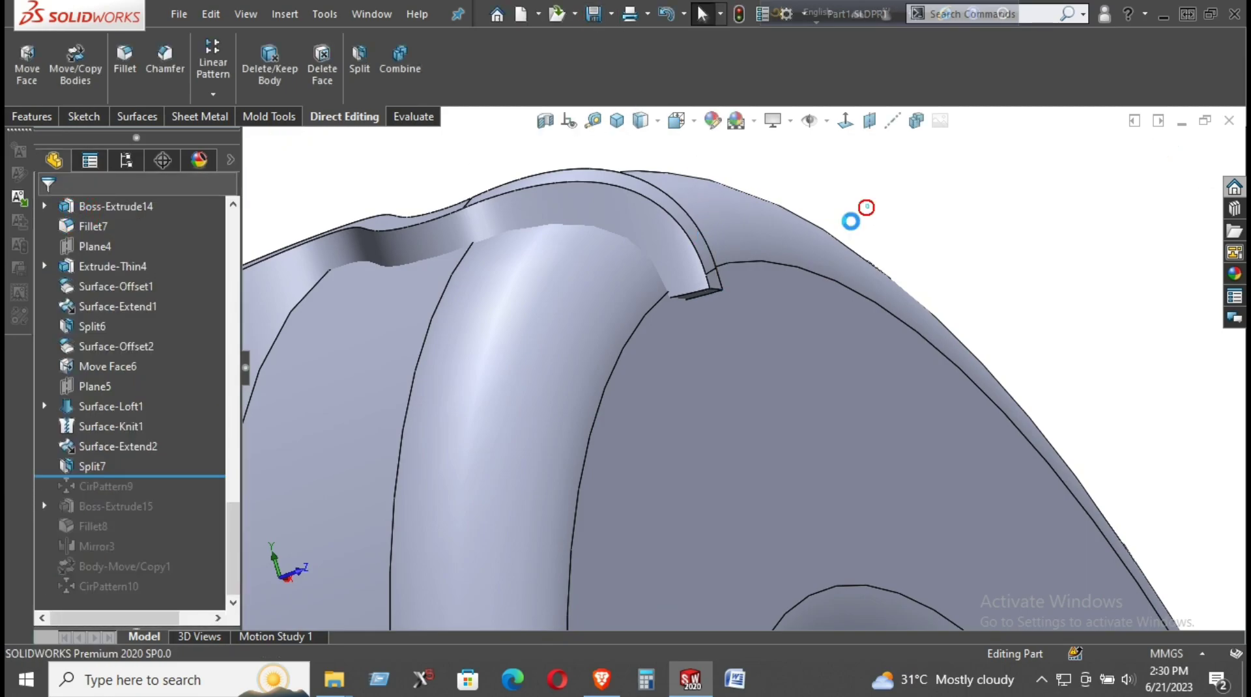
left_click(714, 288)
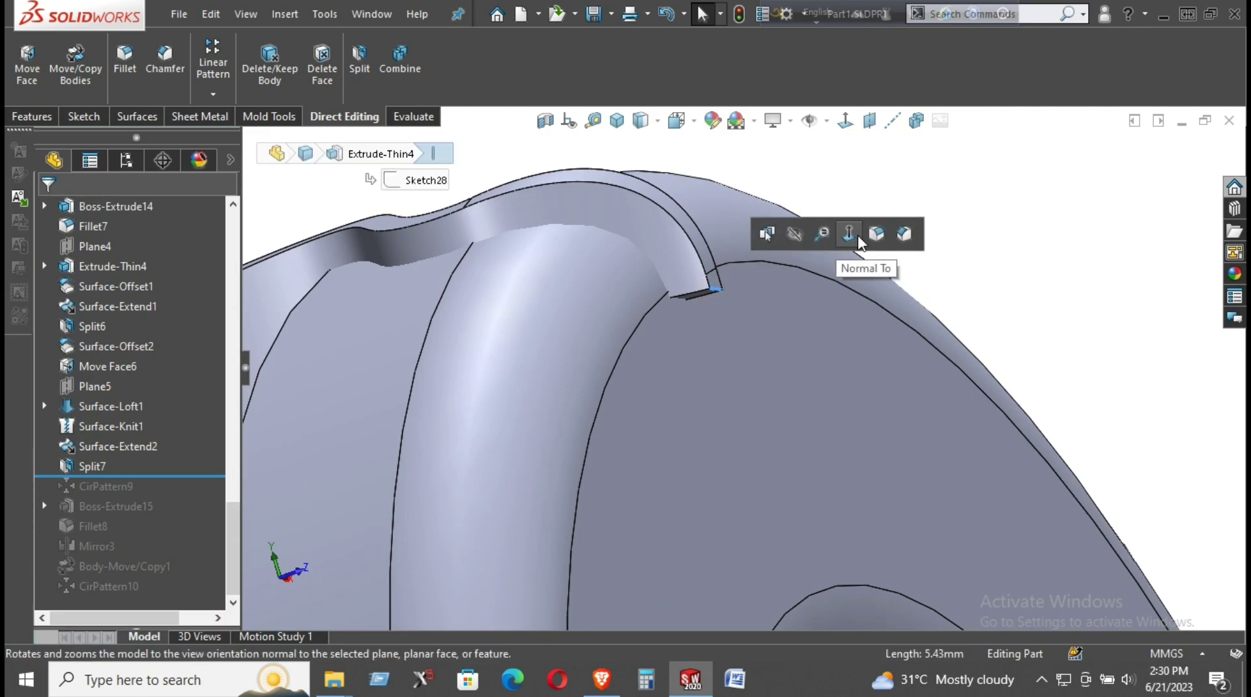
type("f")
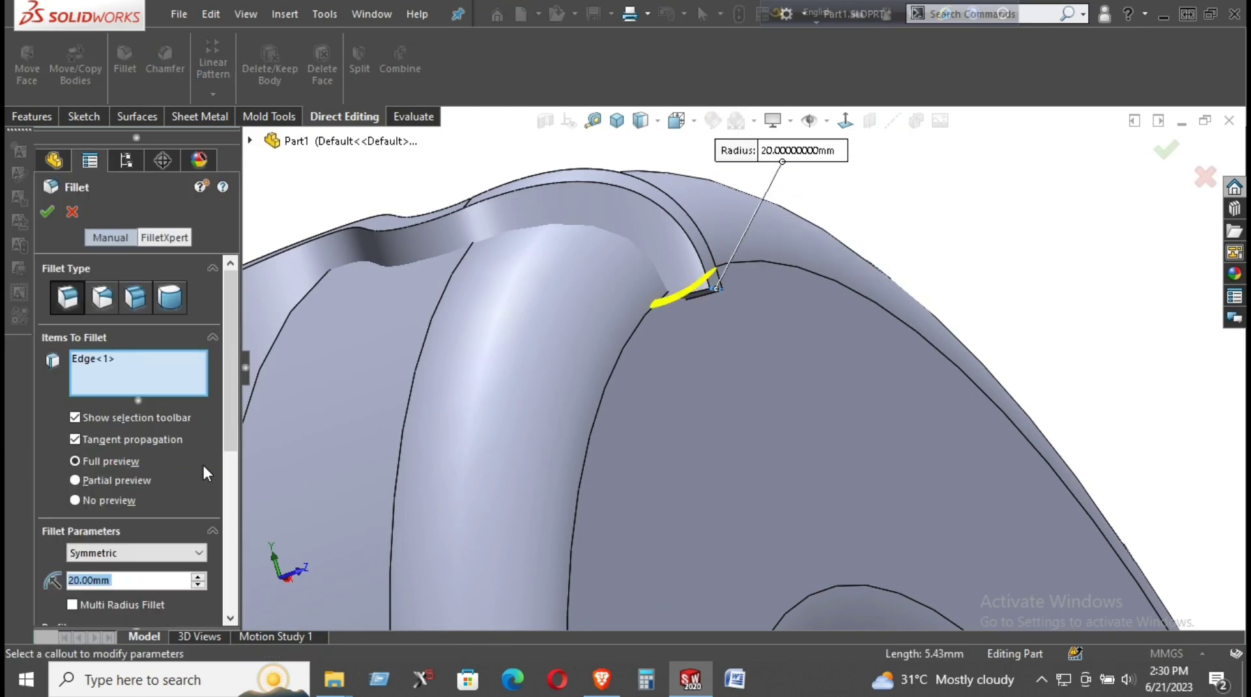
type("1")
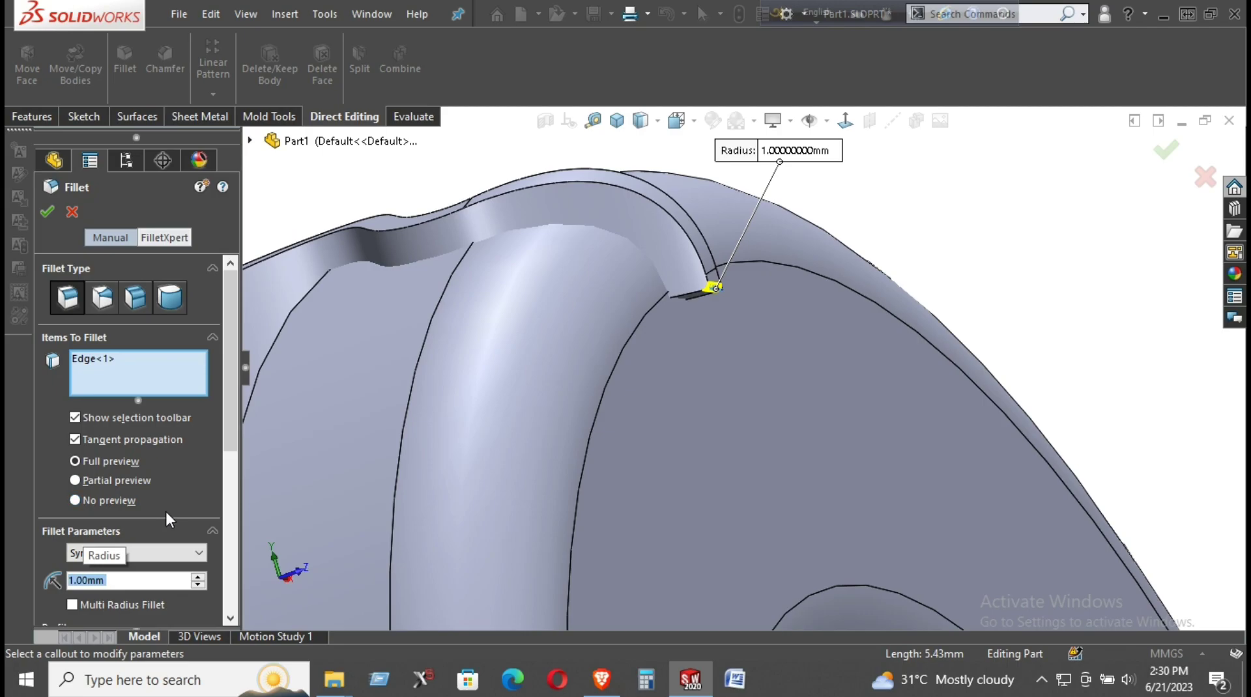
type("0")
key("Return")
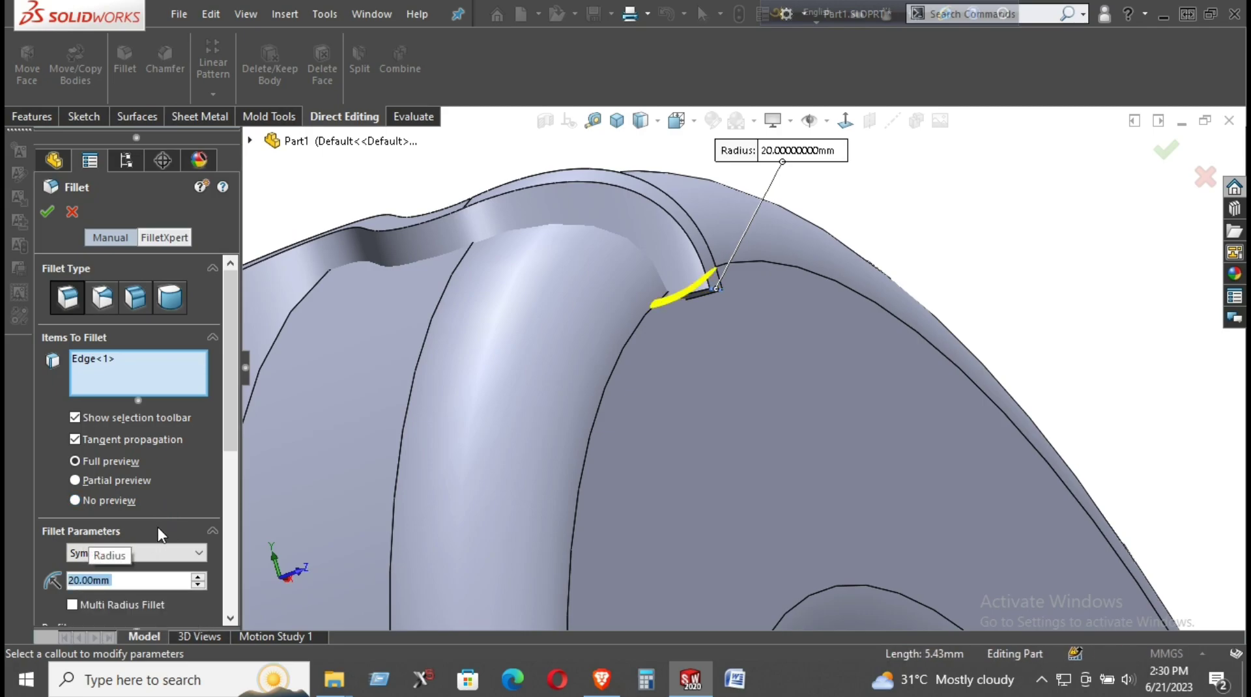
type("15")
mouse_move(608, 366)
middle_mouse_down()
mouse_move(471, 239)
mouse_move(767, 376)
mouse_move(772, 415)
middle_mouse_up()
left_click(771, 411)
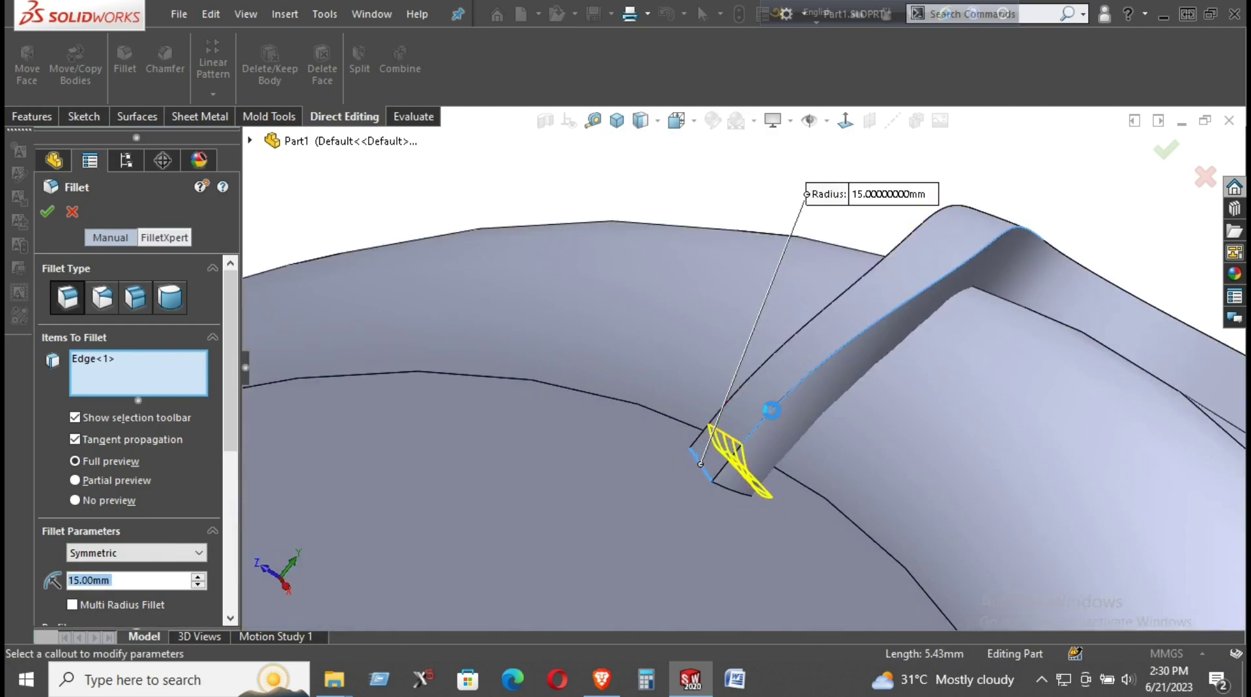
left_click(771, 413)
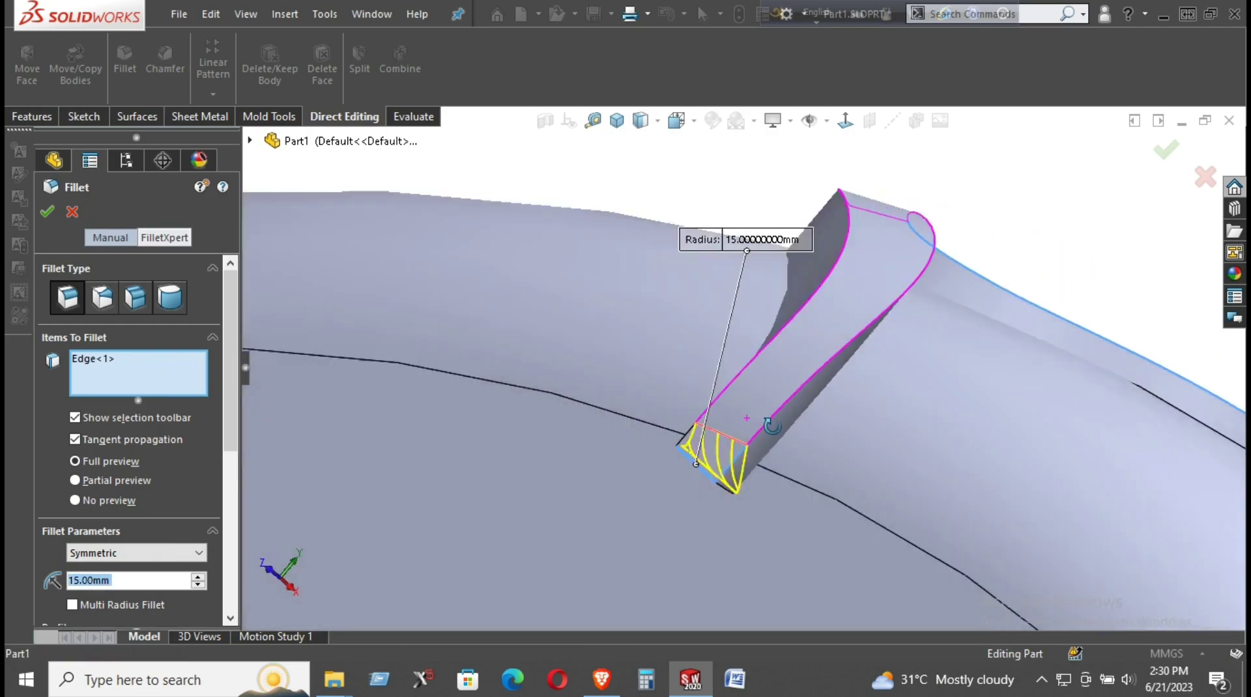
mouse_move(771, 424)
middle_mouse_down()
mouse_move(887, 353)
mouse_move(971, 446)
mouse_move(827, 519)
middle_mouse_up()
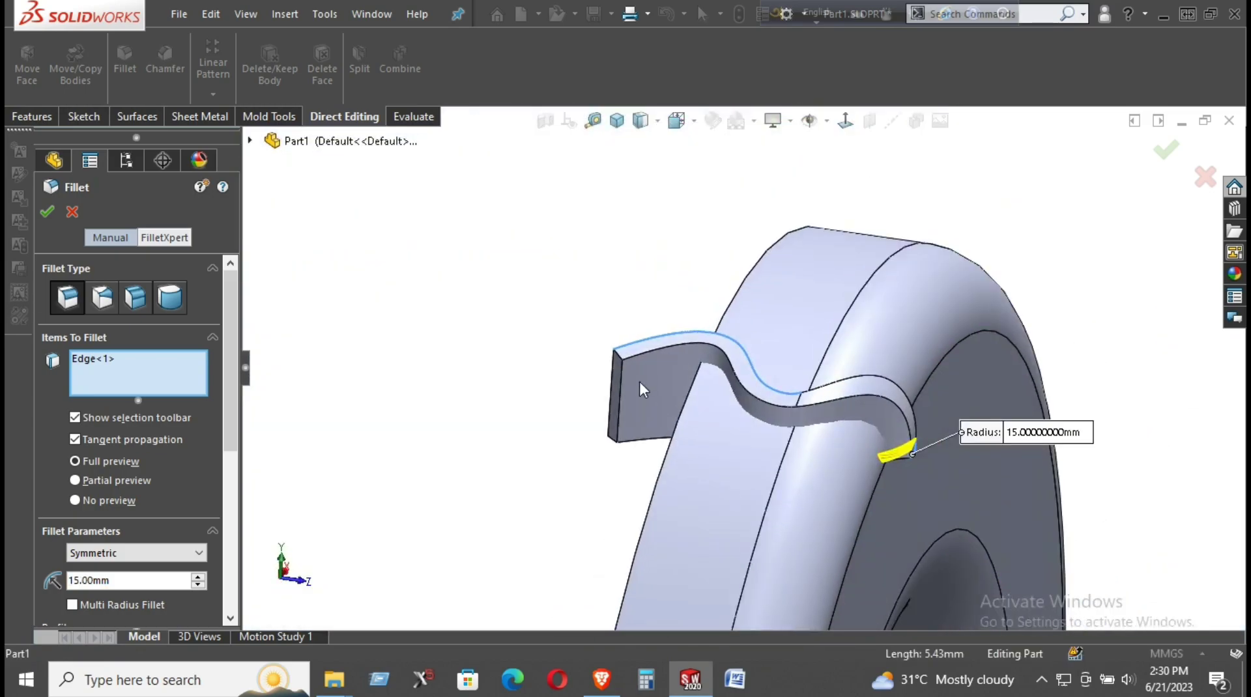
scroll(643, 388, "down", 3)
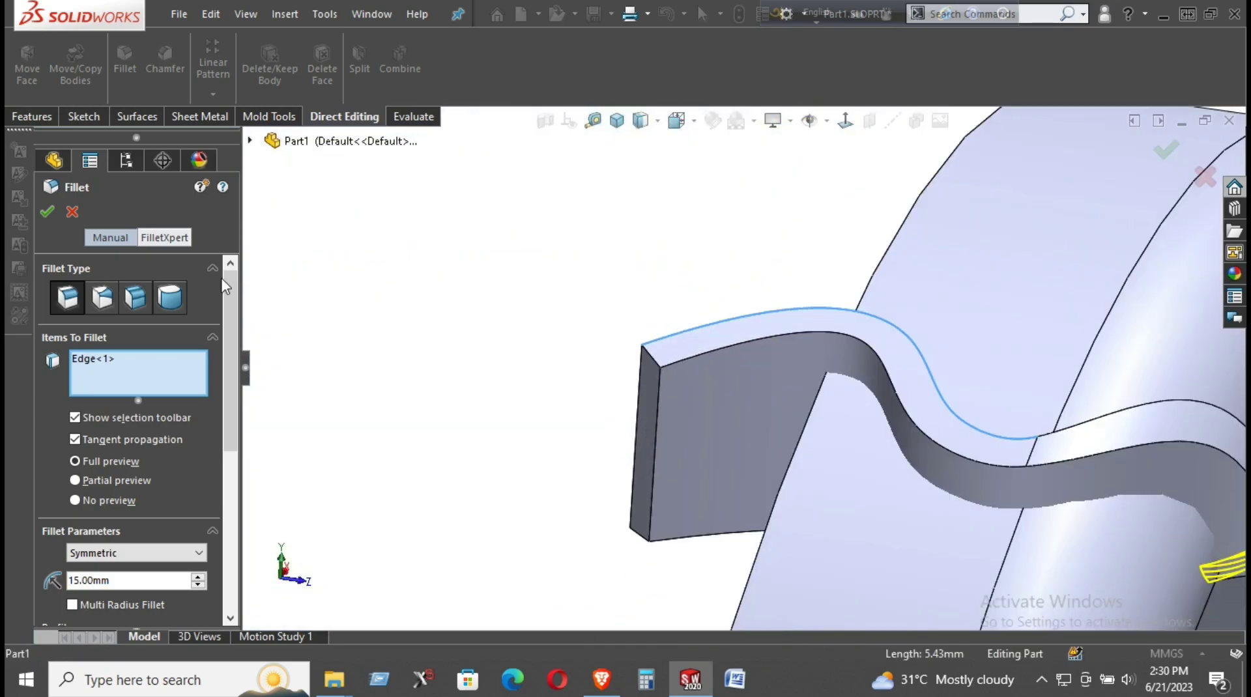
key("Return")
Inspect the new 15 mm fillet and select the lug's curved top edge.
scroll(486, 291, "up", 3)
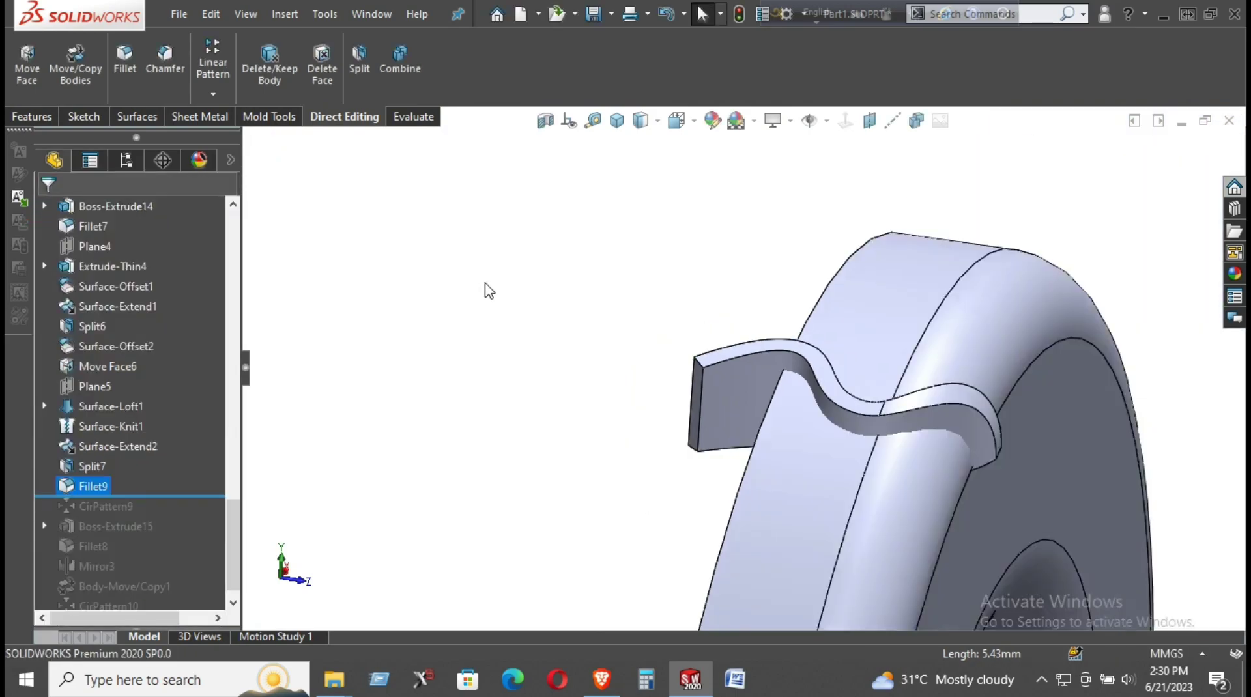
mouse_move(486, 290)
middle_mouse_down()
mouse_move(977, 362)
mouse_move(931, 329)
middle_mouse_up()
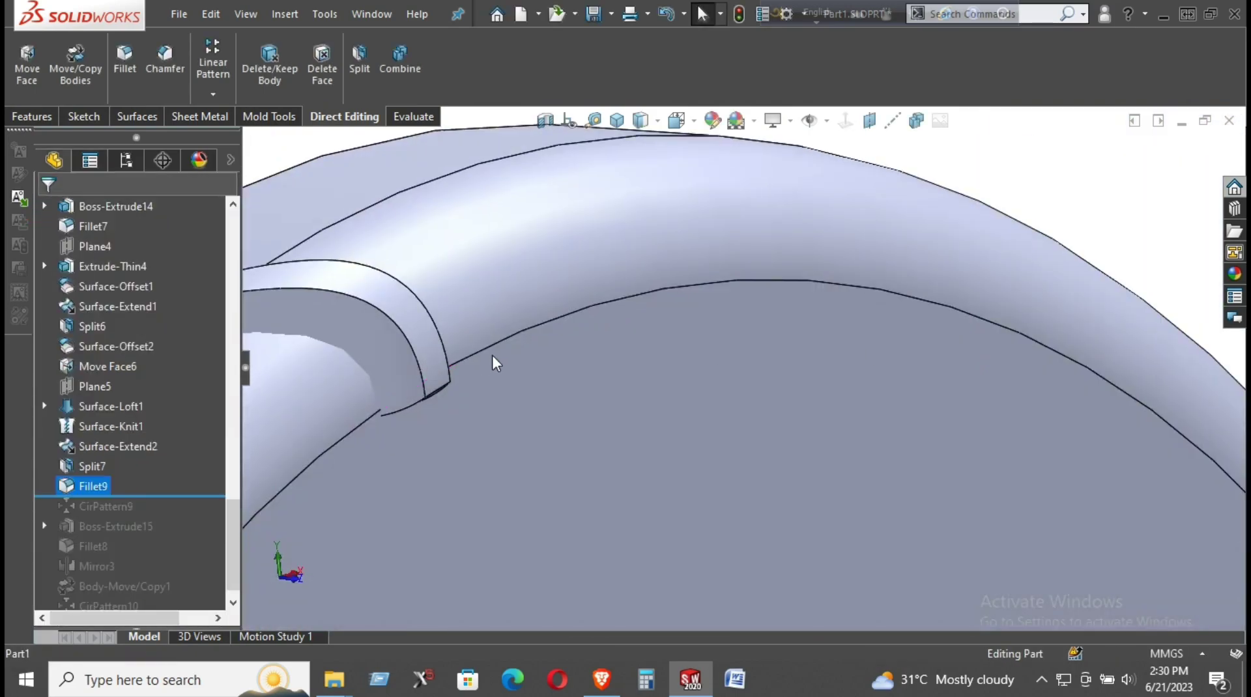
mouse_move(493, 363)
middle_mouse_down()
mouse_move(452, 242)
mouse_move(405, 300)
middle_mouse_up()
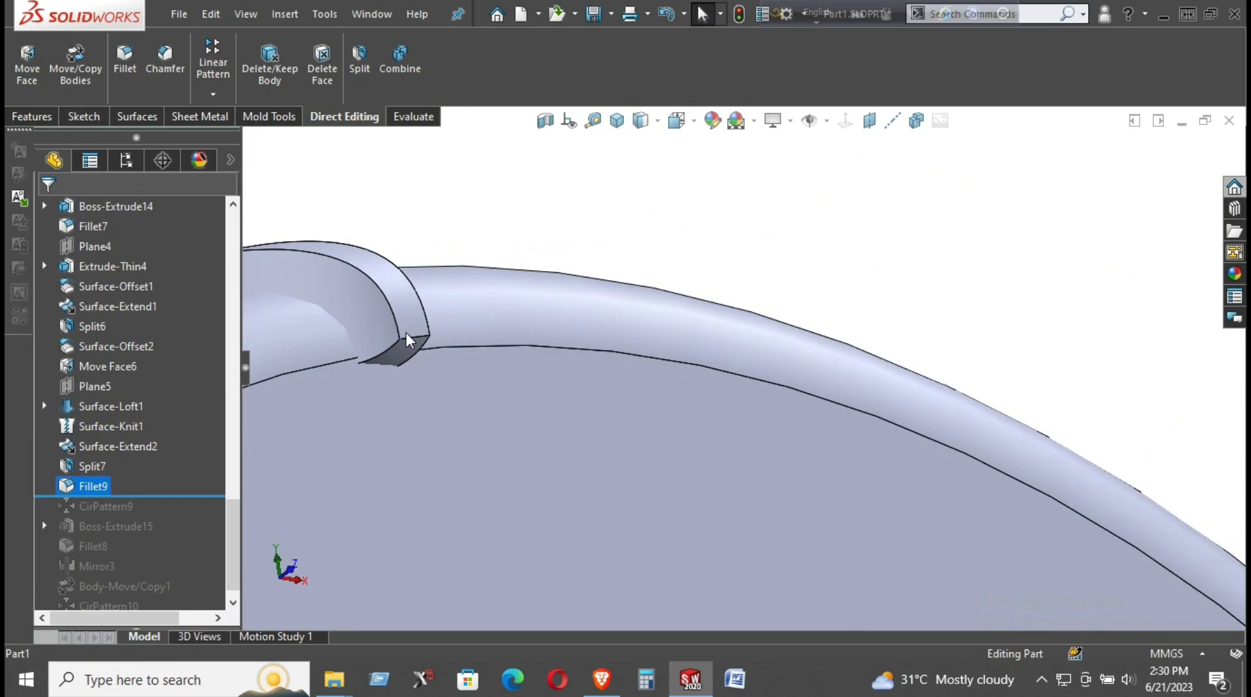
left_click(397, 326)
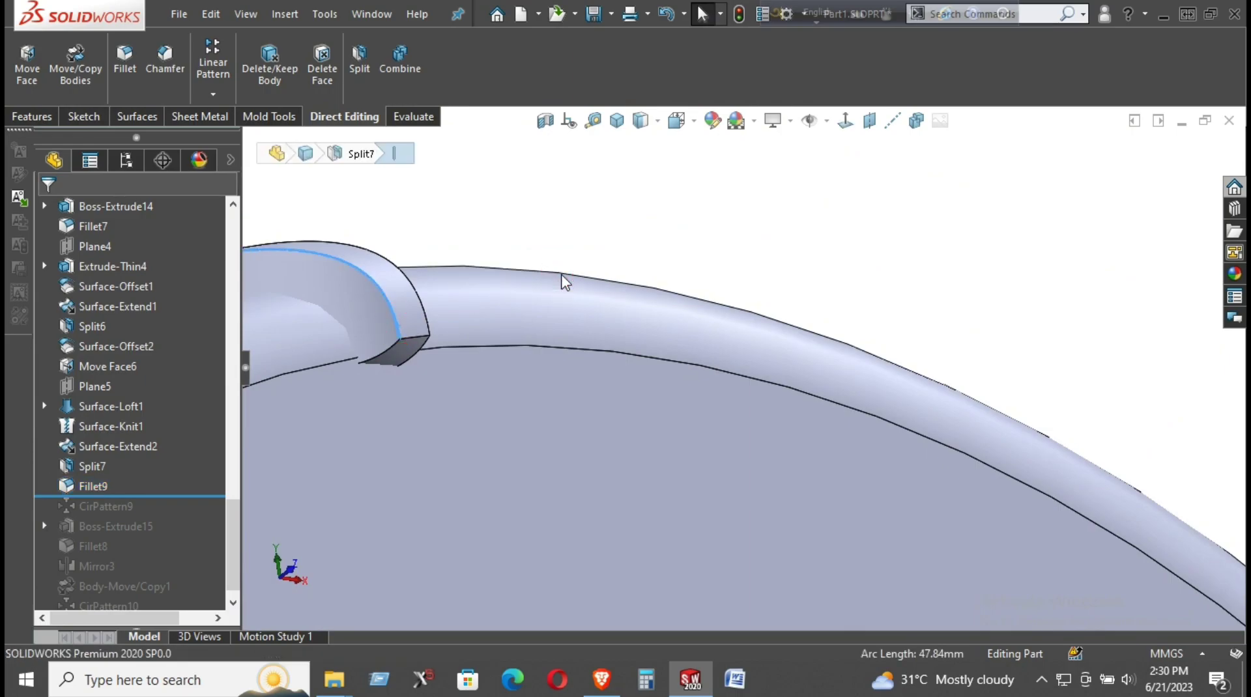
Fillet the lug's two adjacent top edges with a 1 mm radius.
left_click(560, 273)
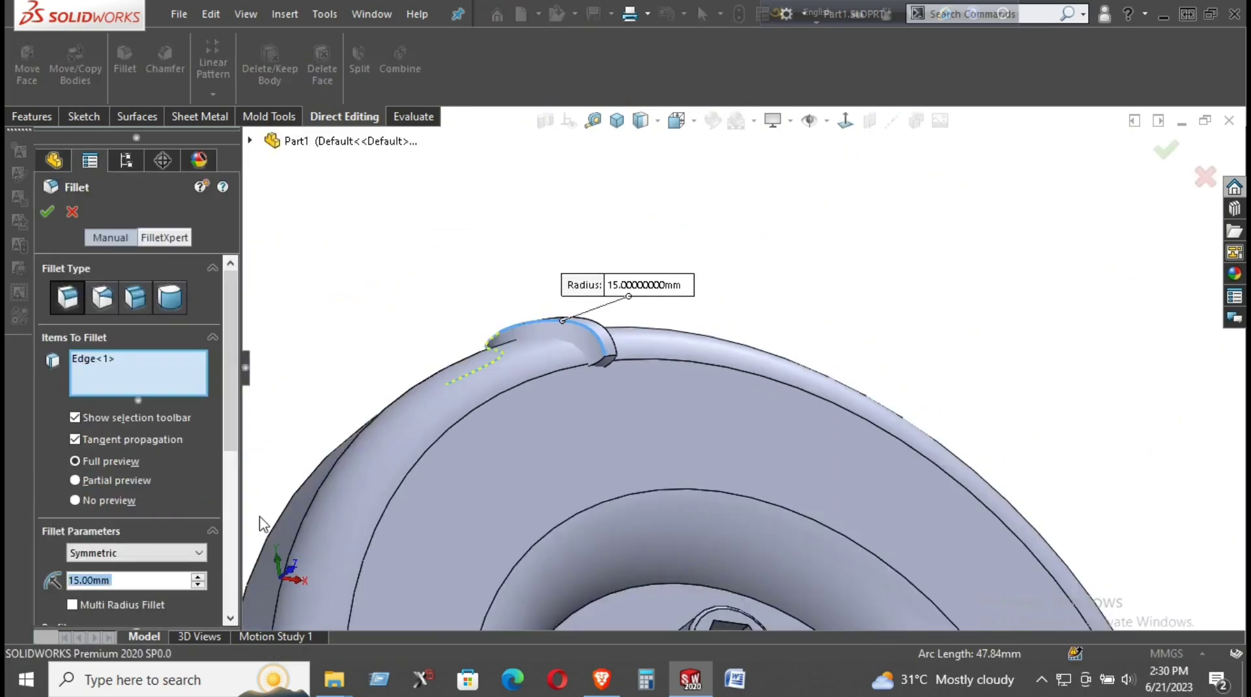
mouse_move(423, 481)
middle_mouse_down()
mouse_move(450, 529)
mouse_move(348, 603)
middle_mouse_up()
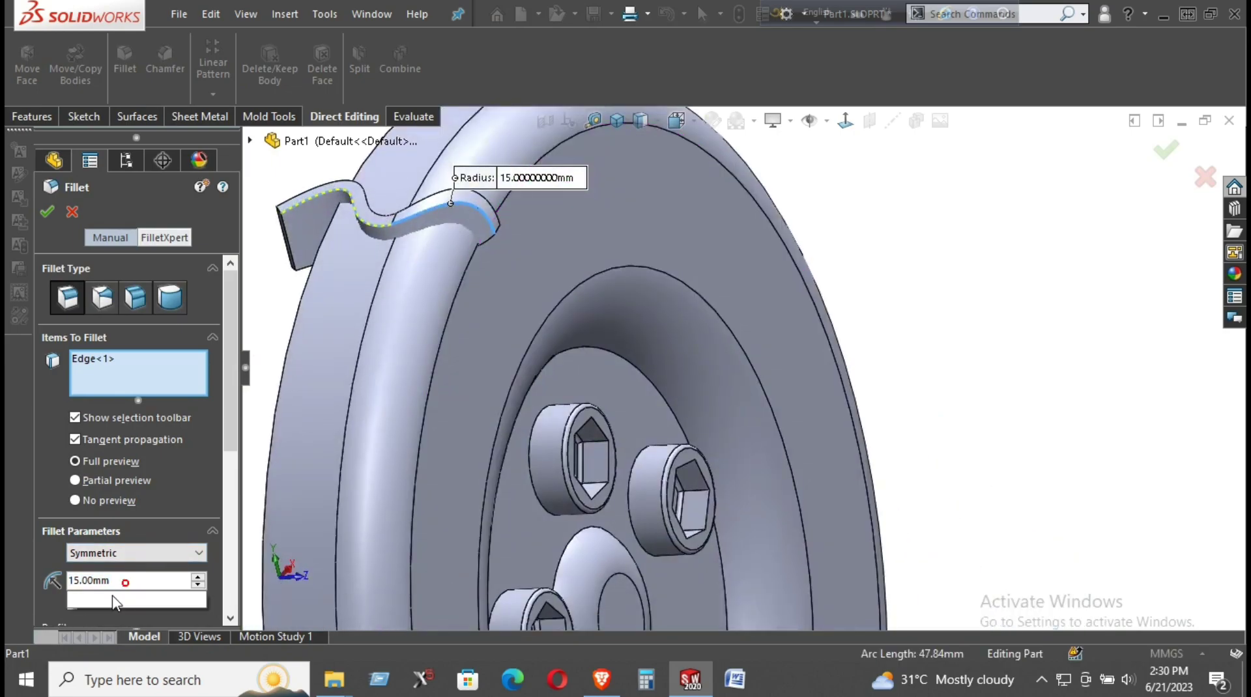
type("5")
key("Return")
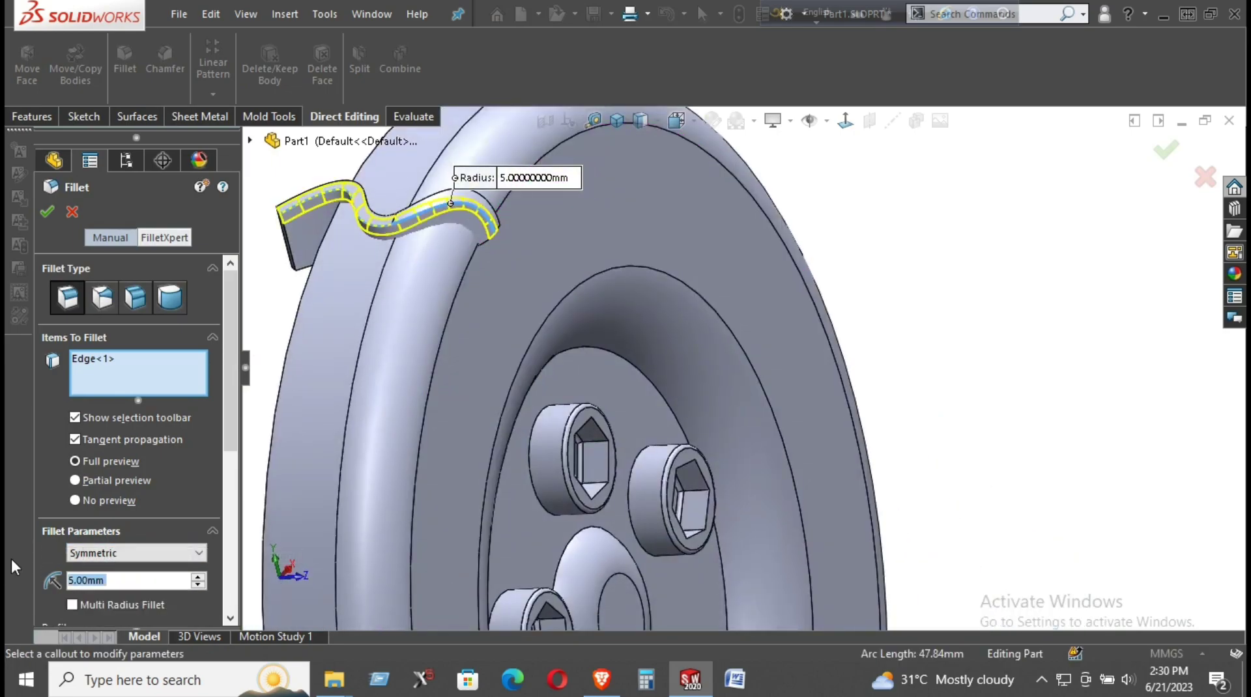
type("2")
key("Return")
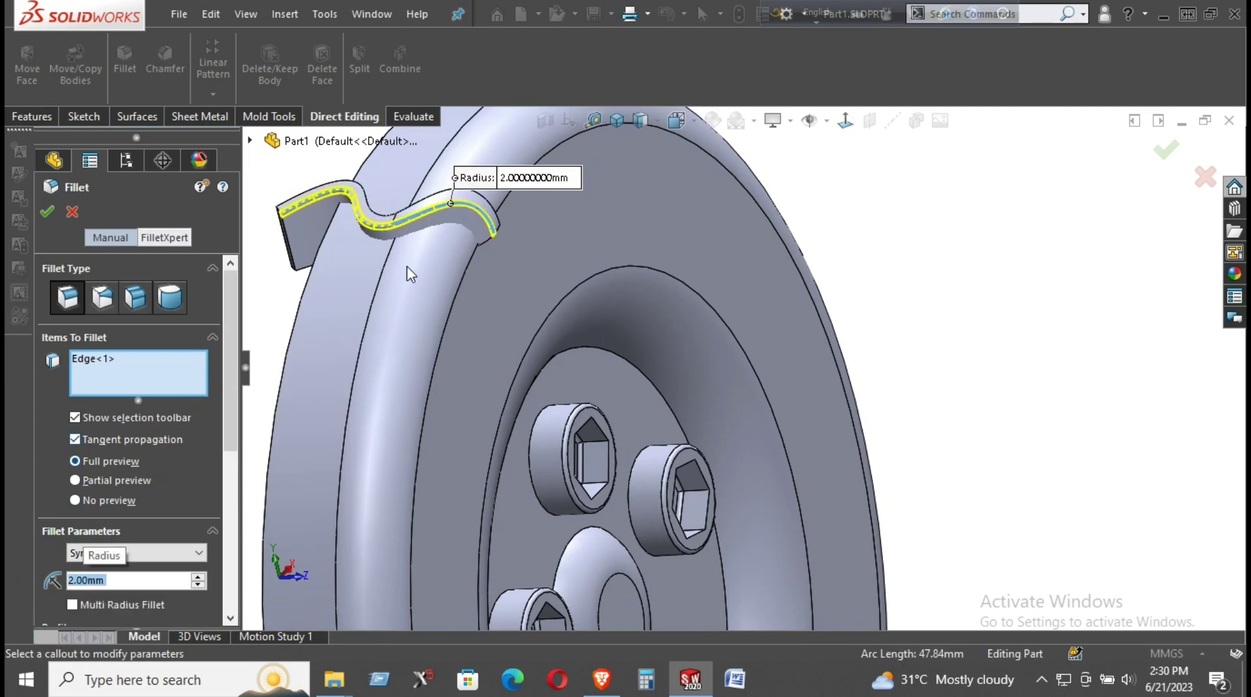
scroll(417, 247, "down", 3)
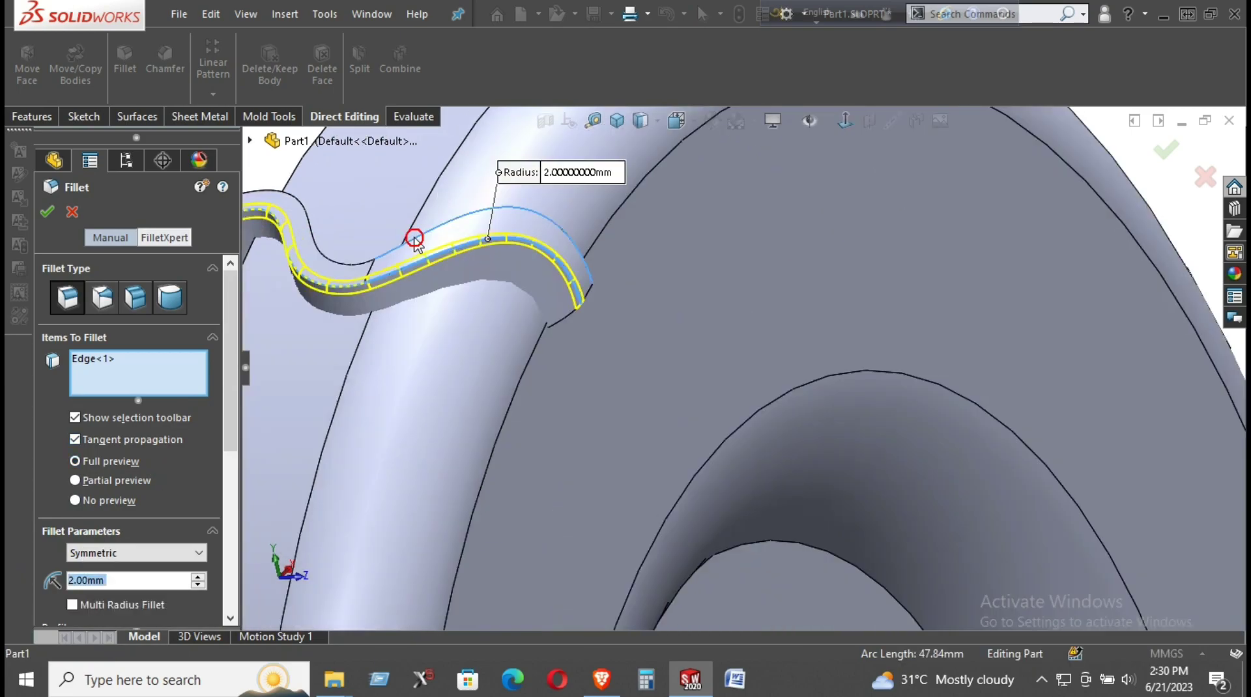
left_click(415, 239)
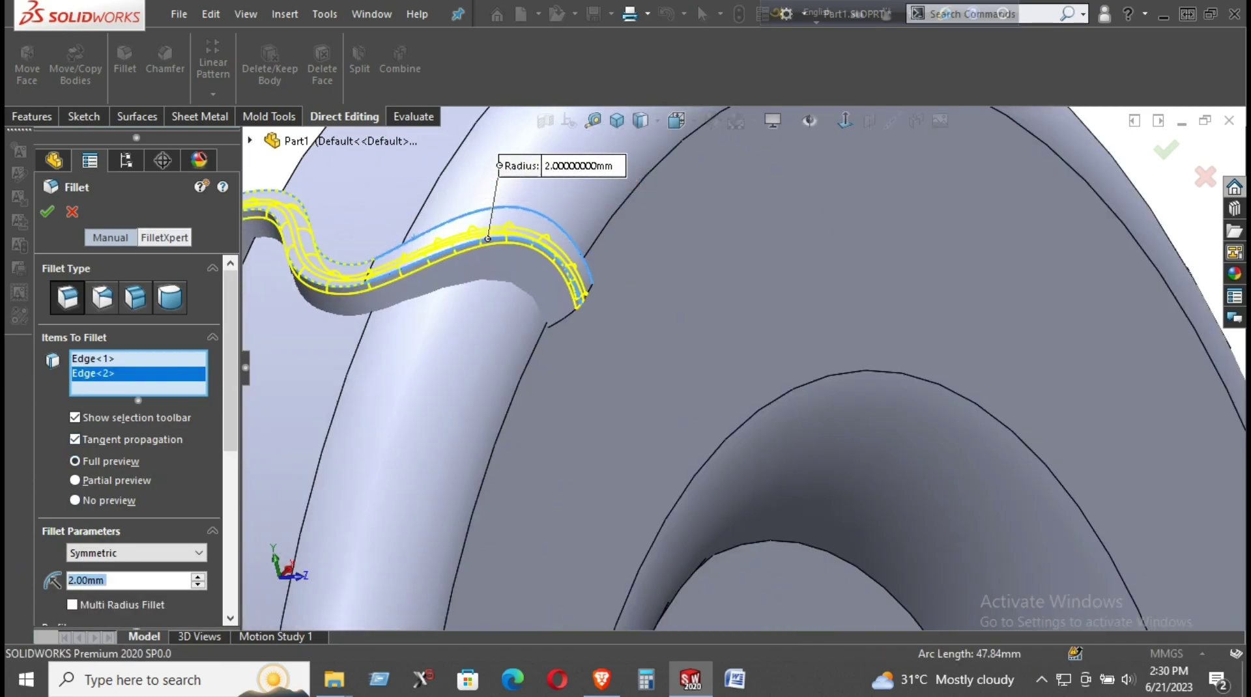
type("1")
key("Return")
mouse_move(586, 264)
middle_mouse_down()
mouse_move(498, 79)
mouse_move(624, 350)
middle_mouse_up()
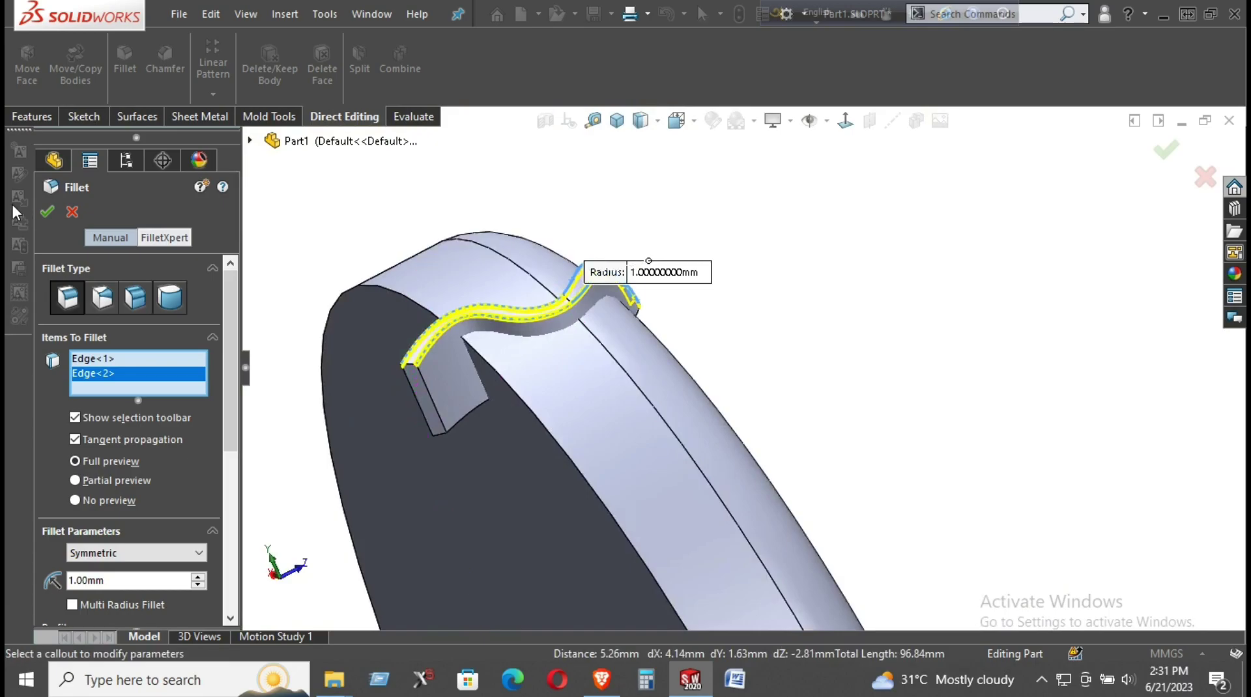
Accept the 1 mm top-edge fillet as Fillet10.
left_click(56, 211)
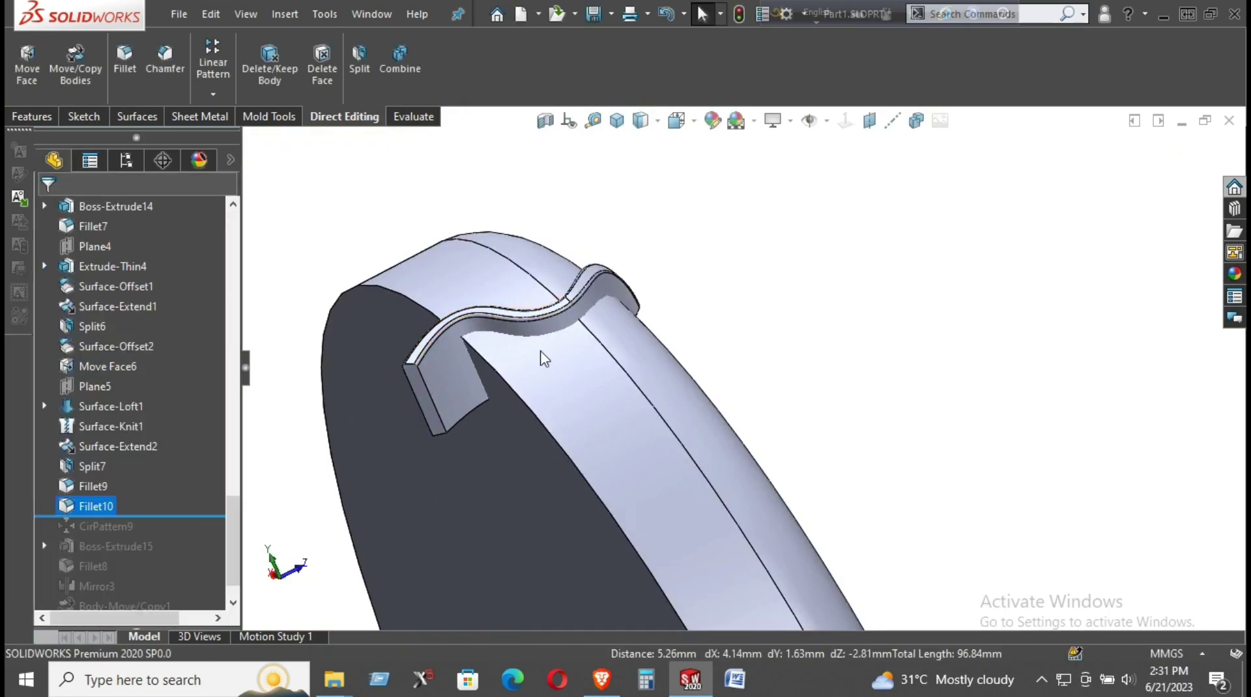
mouse_move(539, 355)
middle_mouse_down()
mouse_move(635, 296)
mouse_move(549, 363)
mouse_move(592, 371)
middle_mouse_up()
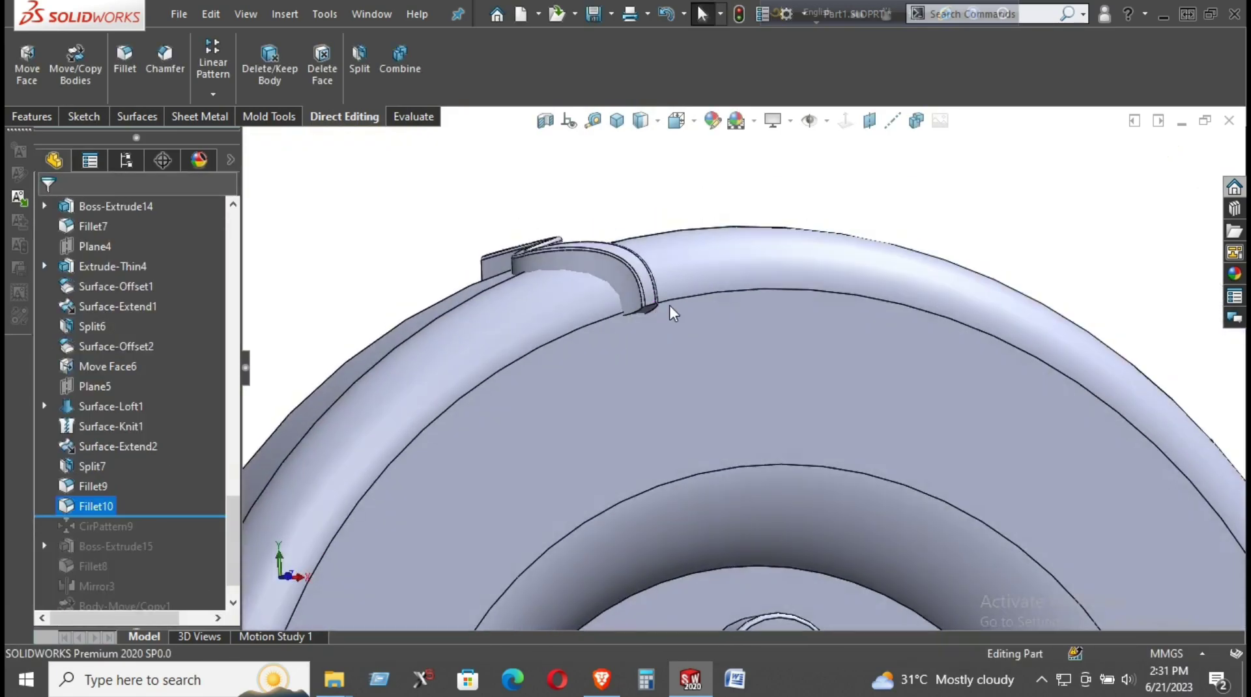
scroll(621, 334, "down", 5)
scroll(621, 334, "down", 1)
Fillet the lug's bottom edge at the tire surface with a 2 mm radius.
left_click(640, 381)
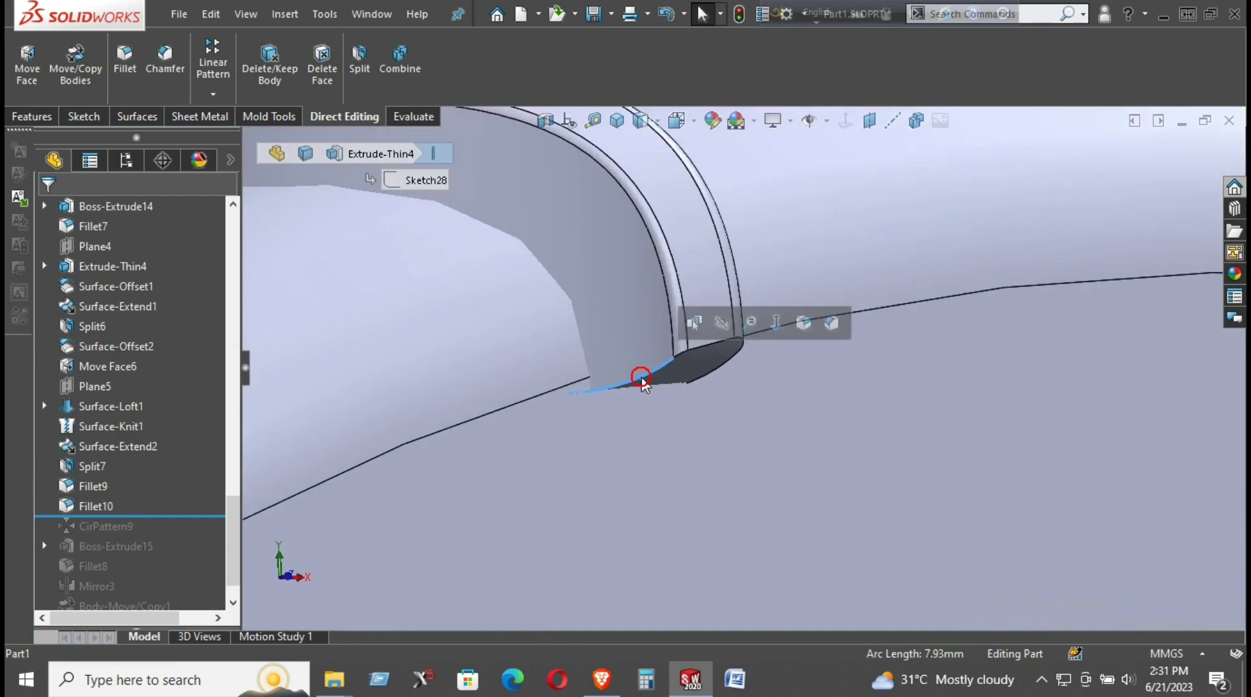
key("Return")
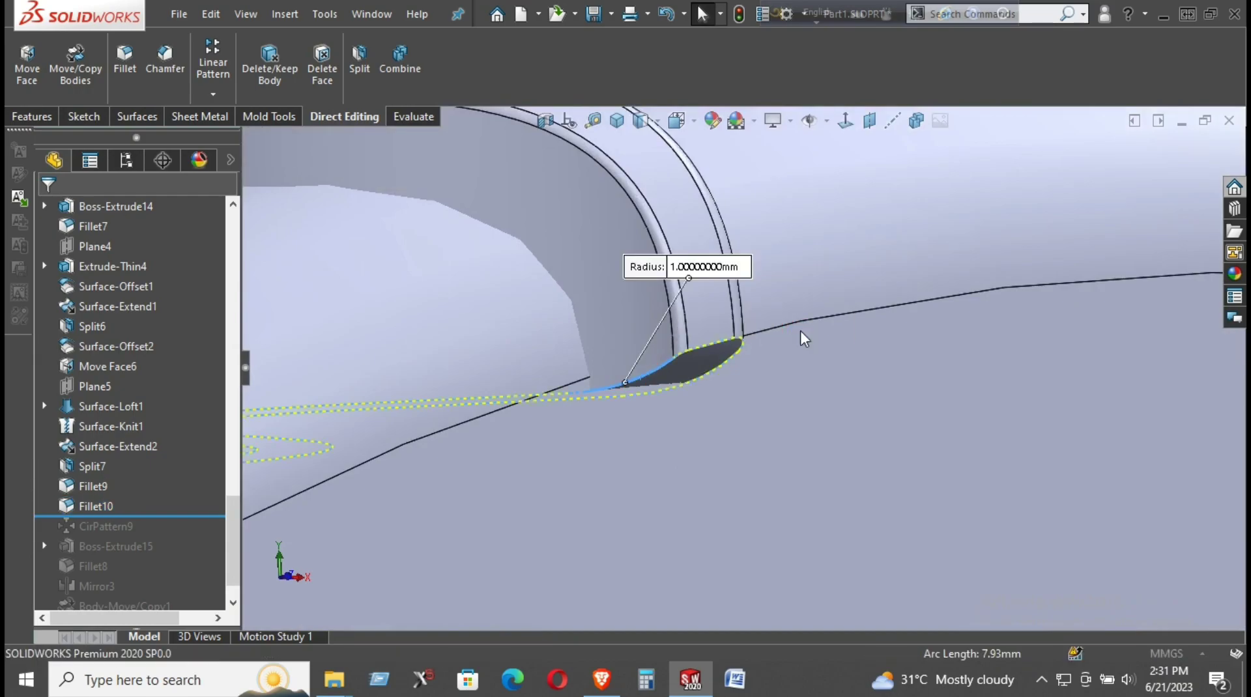
mouse_move(804, 339)
middle_mouse_down()
mouse_move(610, 212)
mouse_move(608, 298)
mouse_move(701, 396)
mouse_move(729, 379)
mouse_move(420, 467)
middle_mouse_up()
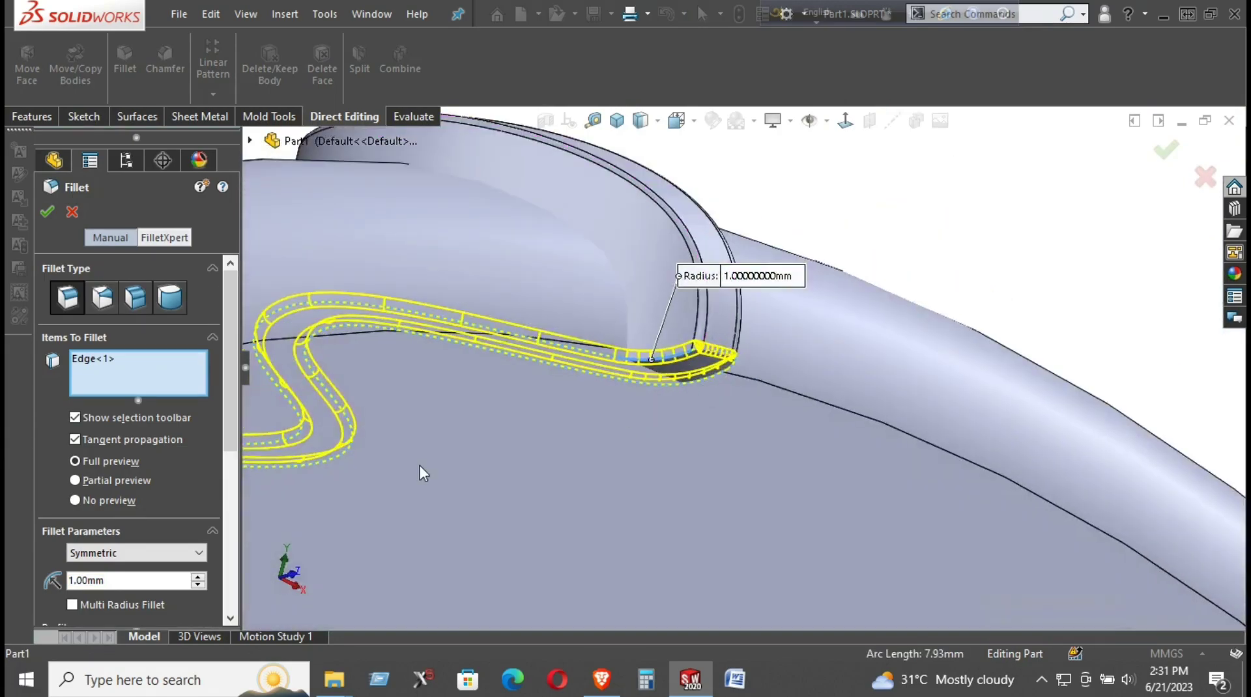
type("5")
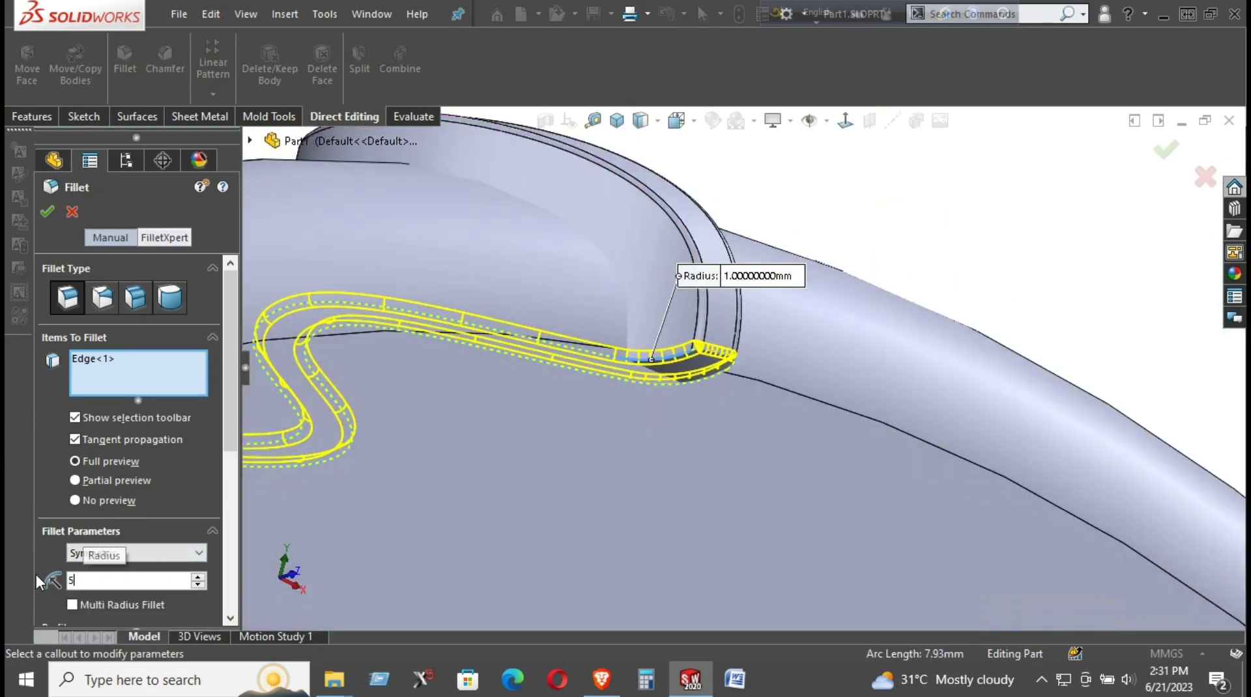
key("Return")
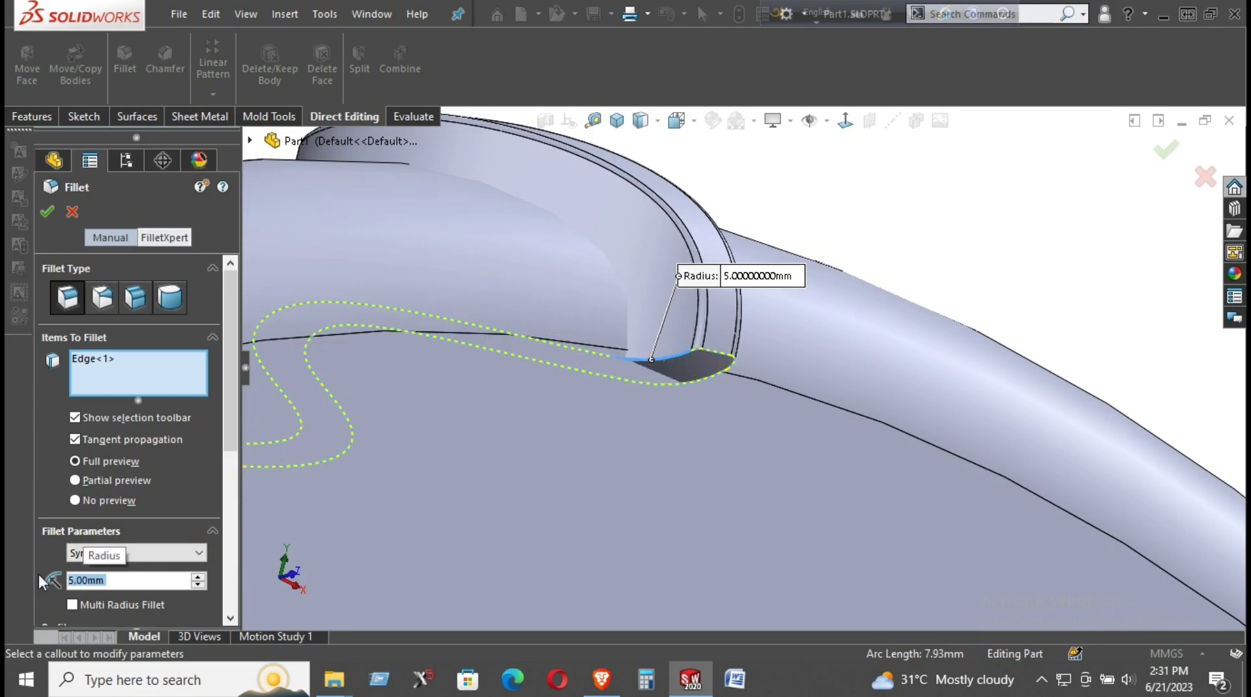
type("2")
key("Return")
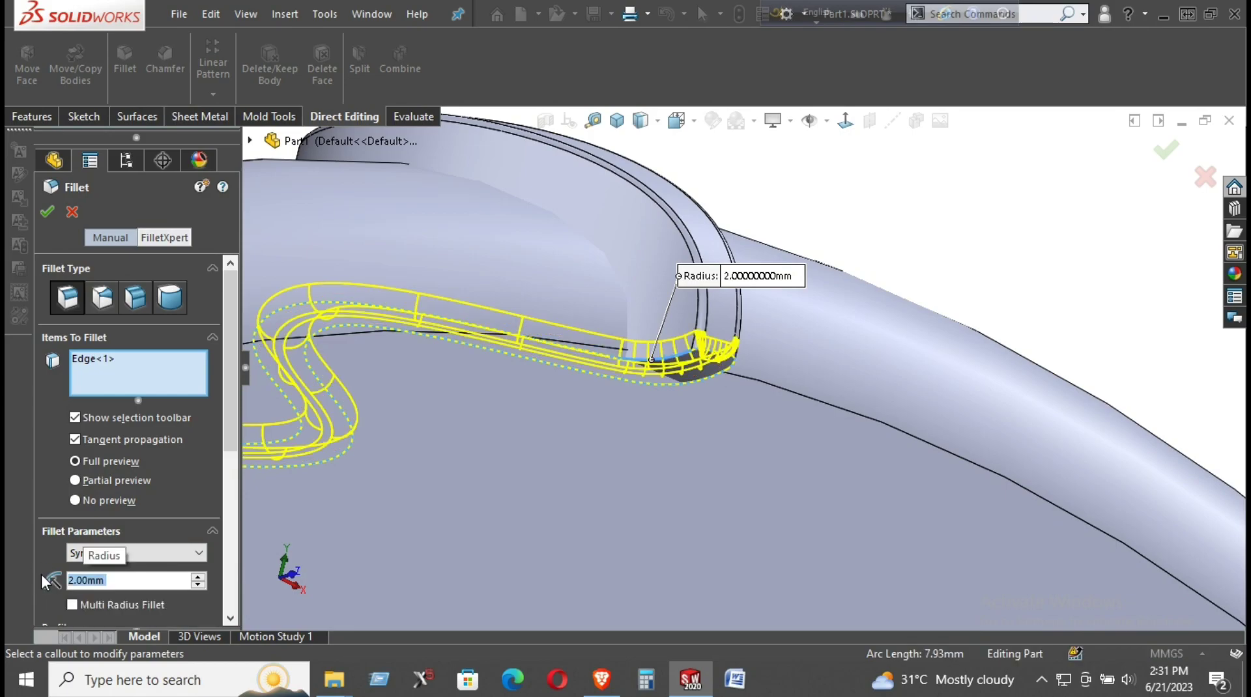
left_click(56, 217)
mouse_move(957, 265)
middle_mouse_down()
mouse_move(969, 256)
mouse_move(1072, 323)
mouse_move(1017, 354)
mouse_move(1047, 373)
mouse_move(1011, 409)
mouse_move(905, 447)
mouse_move(851, 287)
mouse_move(853, 352)
mouse_move(678, 535)
middle_mouse_up()
scroll(991, 432, "up", 2)
scroll(810, 287, "down", 2)
scroll(832, 319, "down", 2)
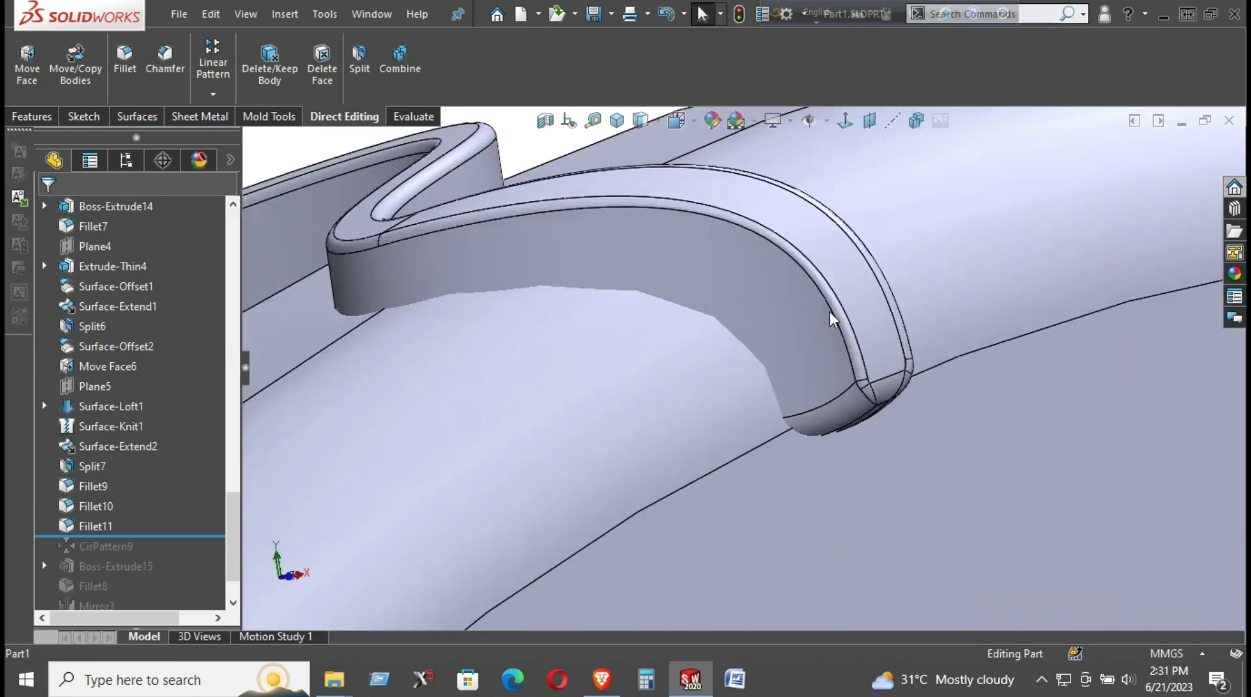
Edit Fillet10 so its top-edge radius becomes 2 mm instead of 1 mm.
left_click(844, 321)
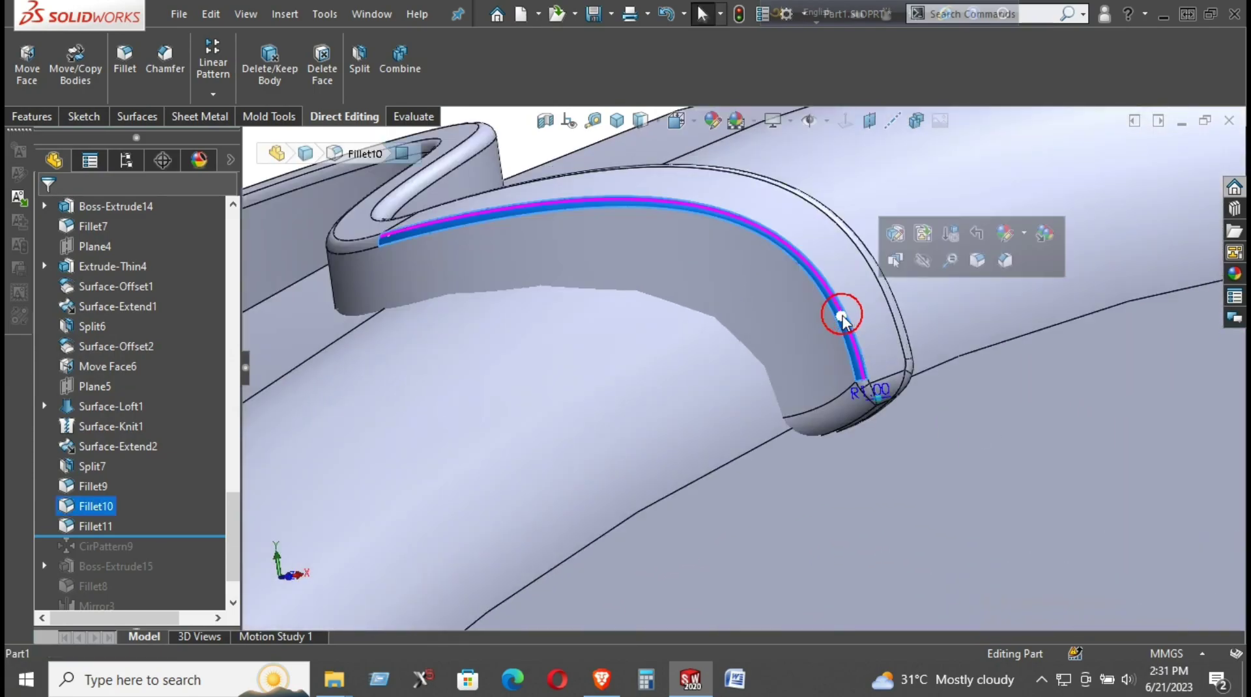
right_click(95, 504)
left_click(118, 205)
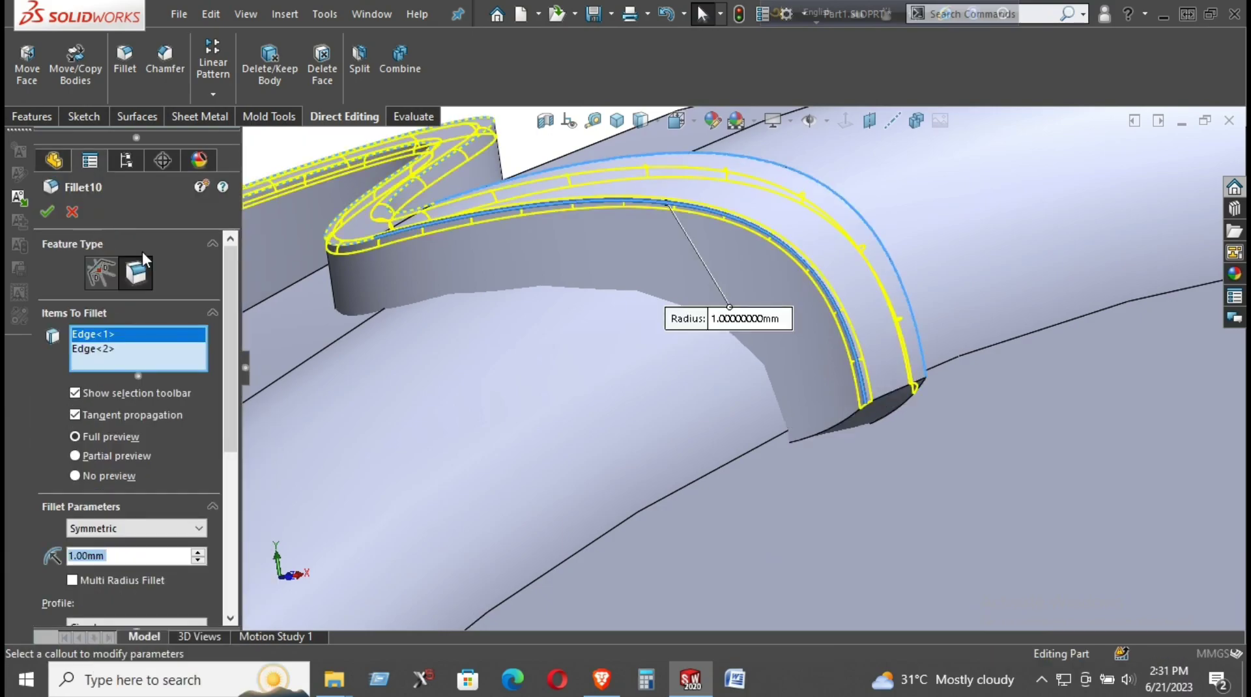
type("5")
key("Return")
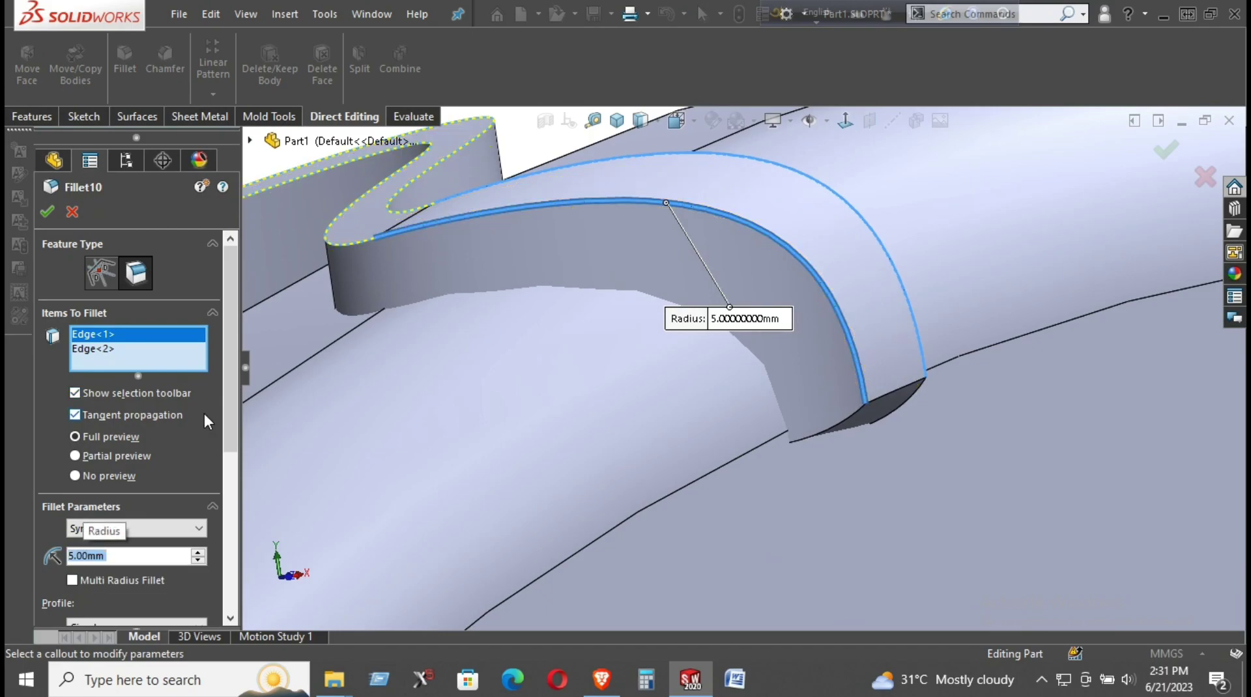
type("2")
key("Return")
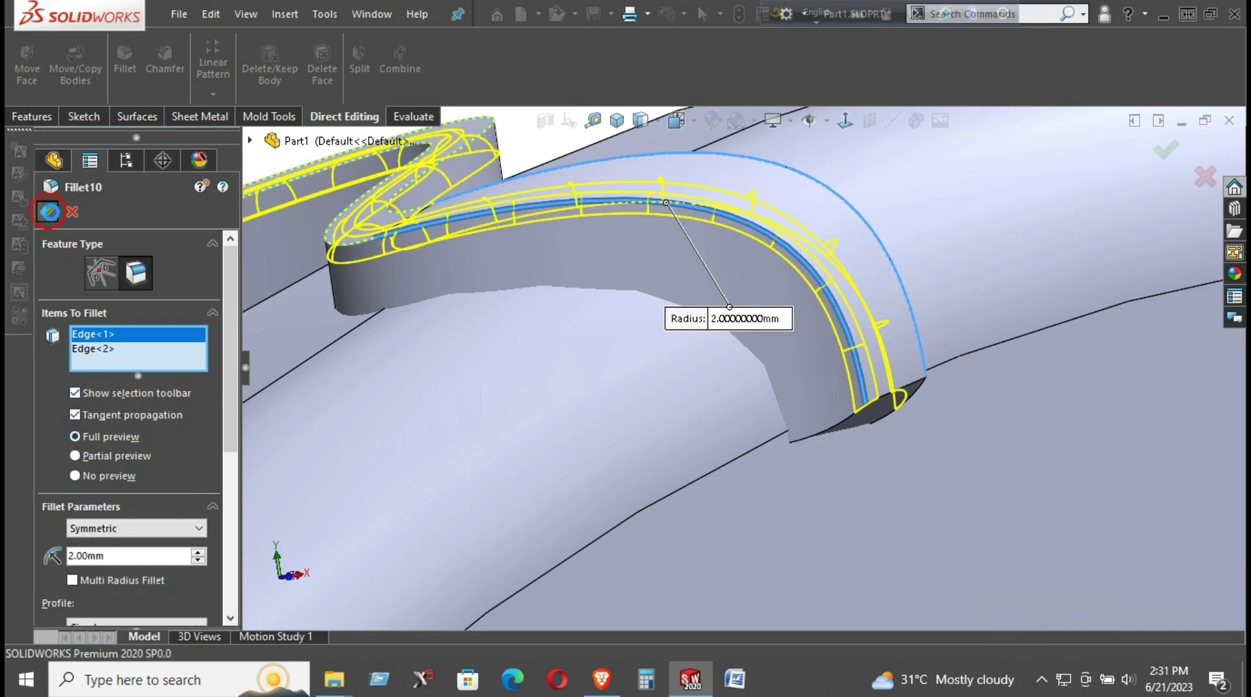
key("Return")
mouse_move(958, 393)
middle_mouse_down()
mouse_move(882, 422)
mouse_move(860, 347)
mouse_move(977, 412)
mouse_move(977, 340)
middle_mouse_up()
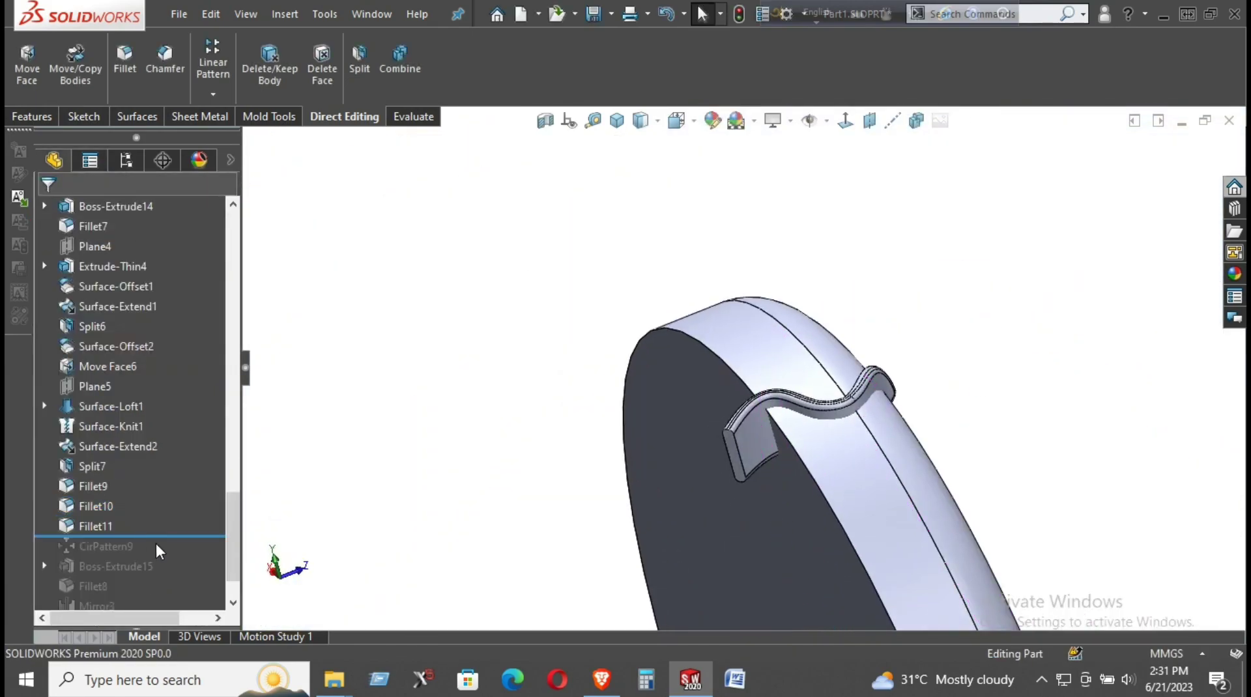
Roll the history to the end and inspect the lugs patterned around the whole tire.
mouse_move(163, 535)
left_mouse_down()
mouse_move(154, 617)
mouse_move(149, 594)
left_mouse_up()
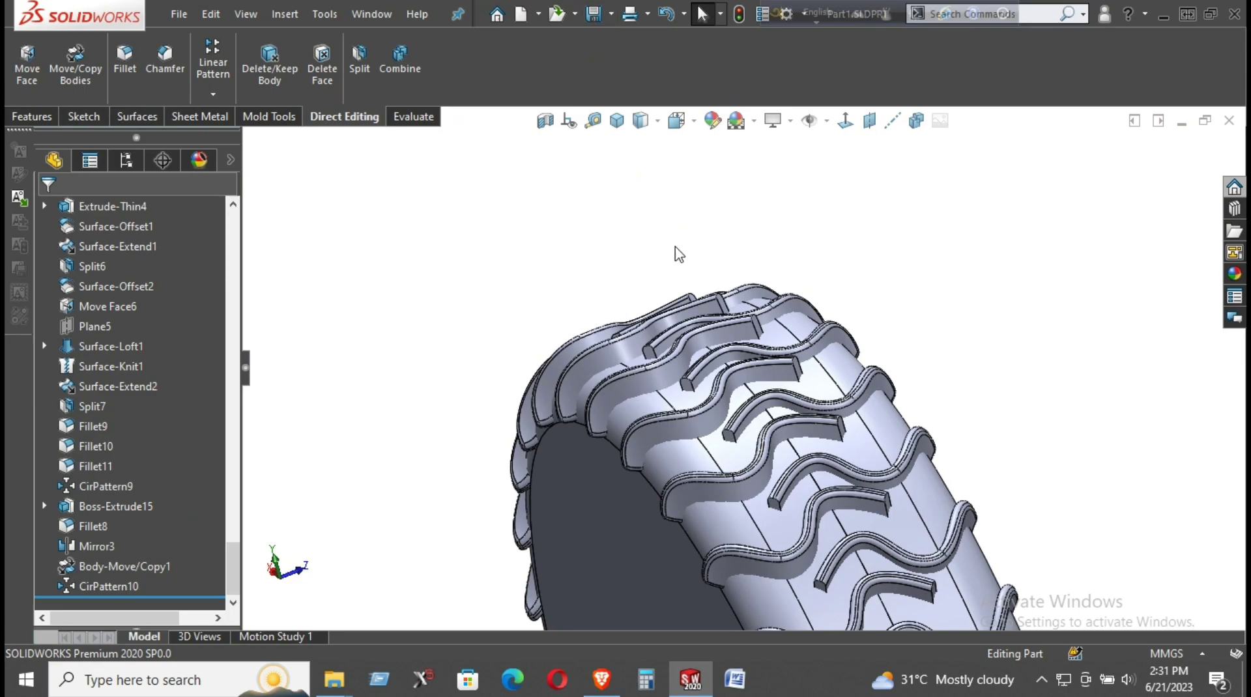
mouse_move(678, 254)
middle_mouse_down()
mouse_move(818, 357)
mouse_move(801, 349)
mouse_move(850, 494)
mouse_move(749, 320)
middle_mouse_up()
scroll(850, 493, "down", 2)
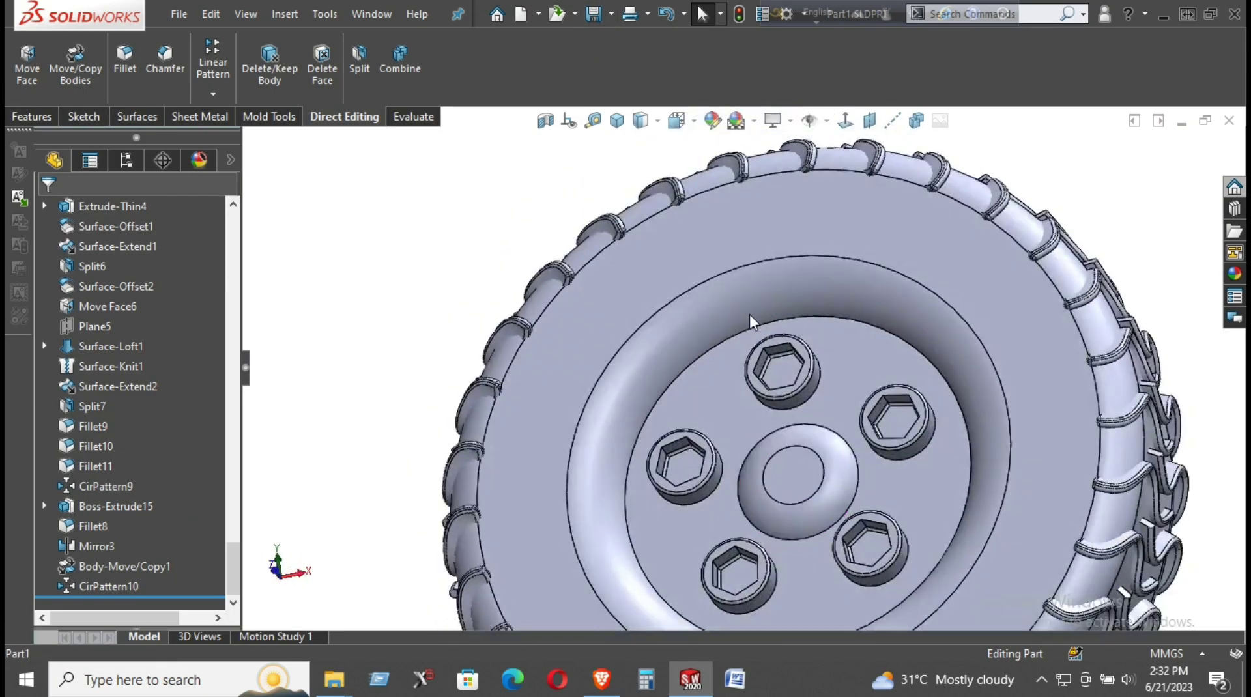
scroll(749, 319, "up", 3)
mouse_move(806, 357)
middle_mouse_down()
mouse_move(932, 421)
mouse_move(988, 326)
mouse_move(1003, 335)
mouse_move(957, 366)
mouse_move(813, 410)
middle_mouse_up()
scroll(729, 407, "down", 2)
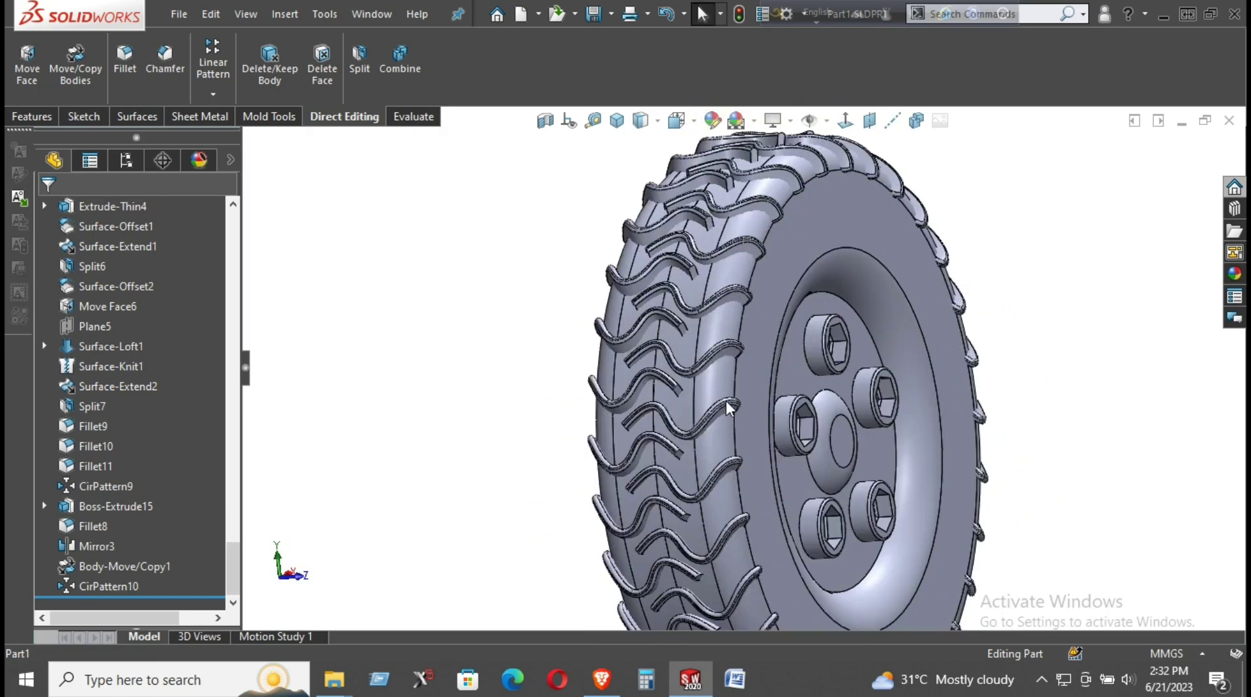
mouse_move(730, 407)
middle_mouse_down()
mouse_move(740, 279)
mouse_move(790, 511)
middle_mouse_up()
scroll(790, 511, "up", 2)
scroll(818, 488, "up", 1)
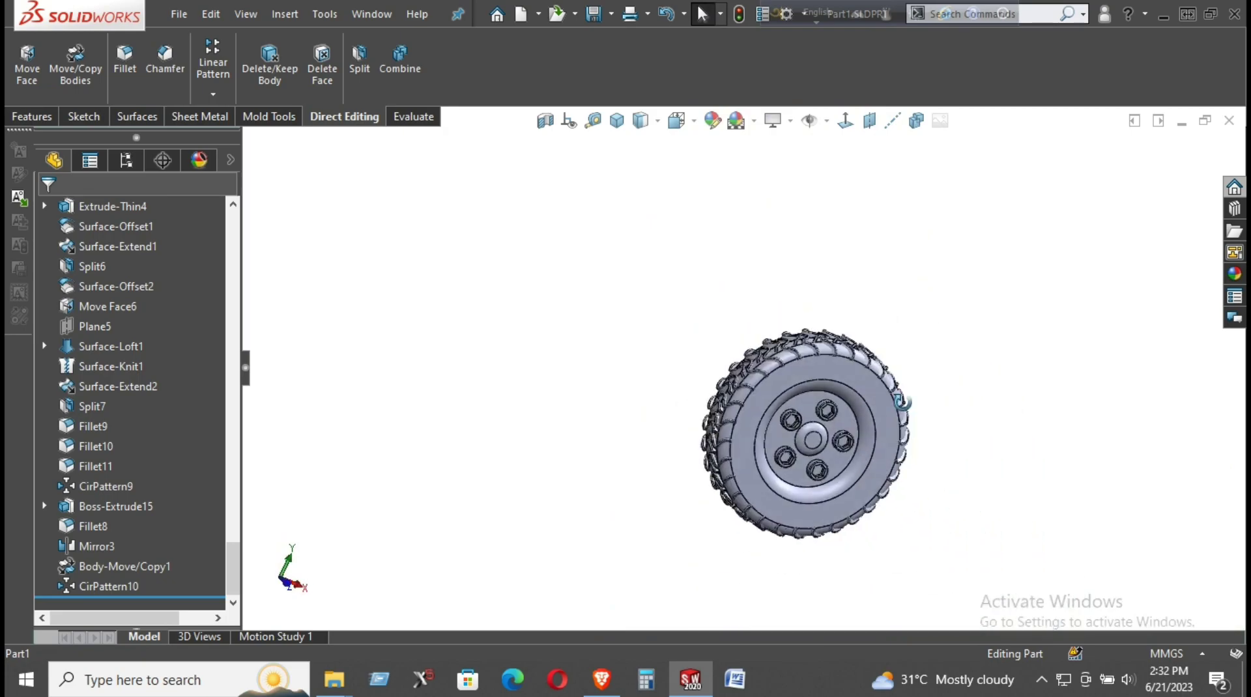
middle_click_drag(902, 402, 819, 409)
scroll(815, 412, "down", 2)
scroll(813, 416, "down", 2)
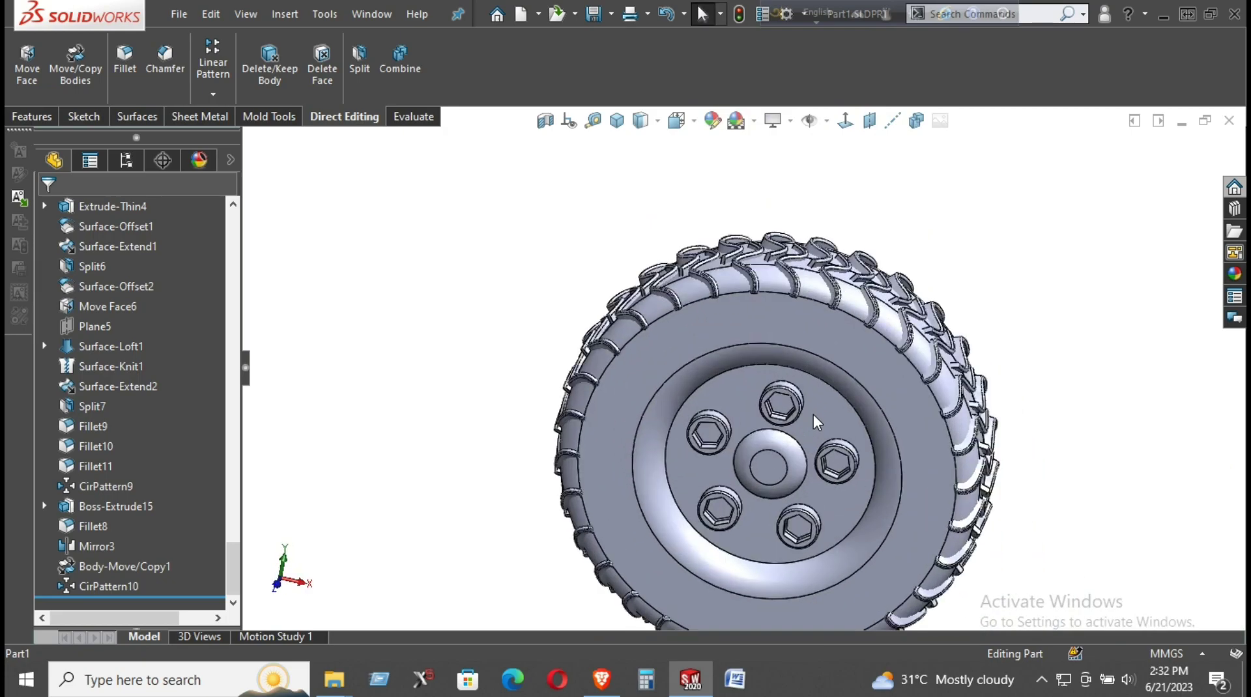
scroll(813, 414, "down", 2)
scroll(814, 413, "up", 2)
scroll(799, 409, "up", 2)
scroll(737, 383, "down", 2)
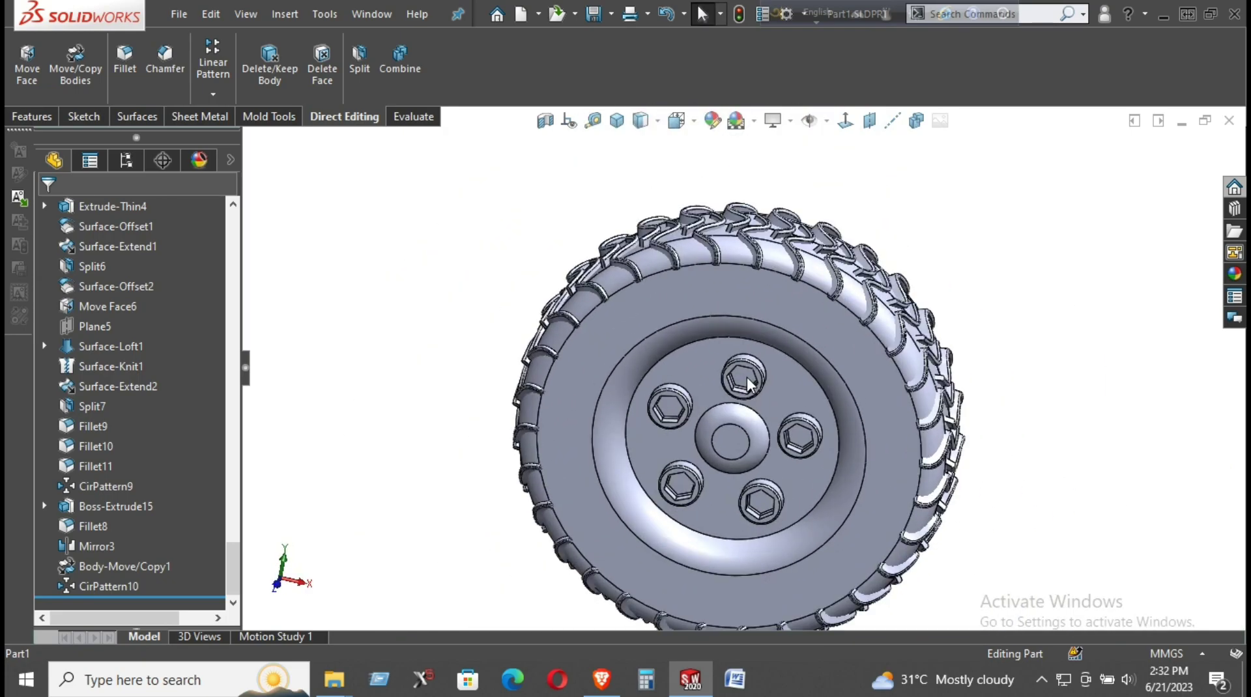
scroll(751, 386, "up", 2)
scroll(759, 398, "up", 1)
scroll(773, 419, "down", 2)
scroll(783, 417, "up", 2)
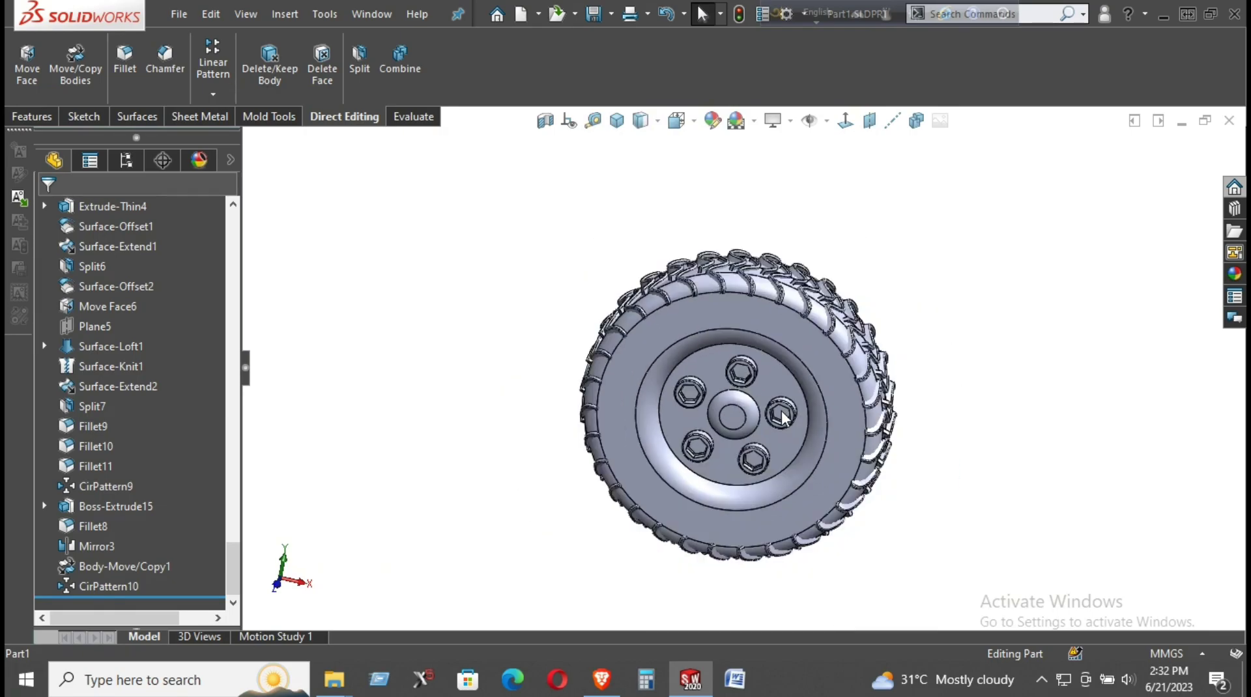
scroll(782, 416, "up", 2)
Inspect the cart chassis with its deck plates, side rails and mounted lugged wheels.
middle_click_drag(781, 417, 749, 417)
scroll(153, 338, "up", 5)
scroll(154, 333, "up", 5)
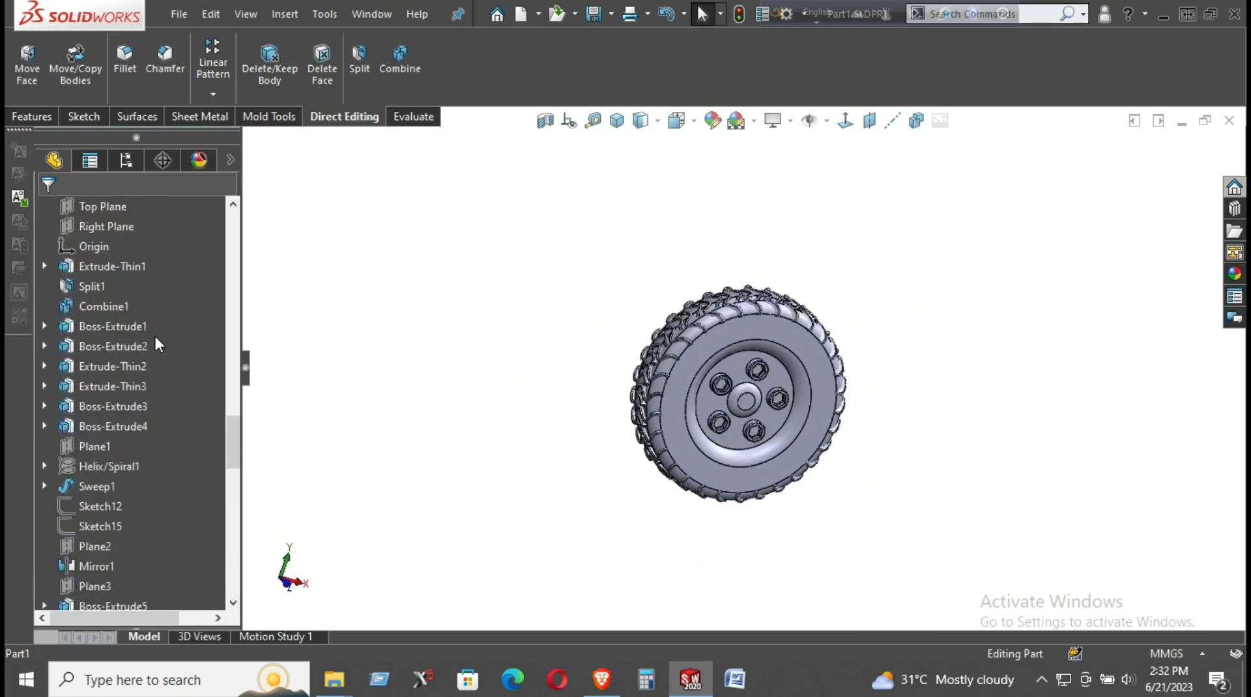
scroll(155, 338, "up", 5)
scroll(151, 355, "up", 5)
scroll(689, 358, "down", 1)
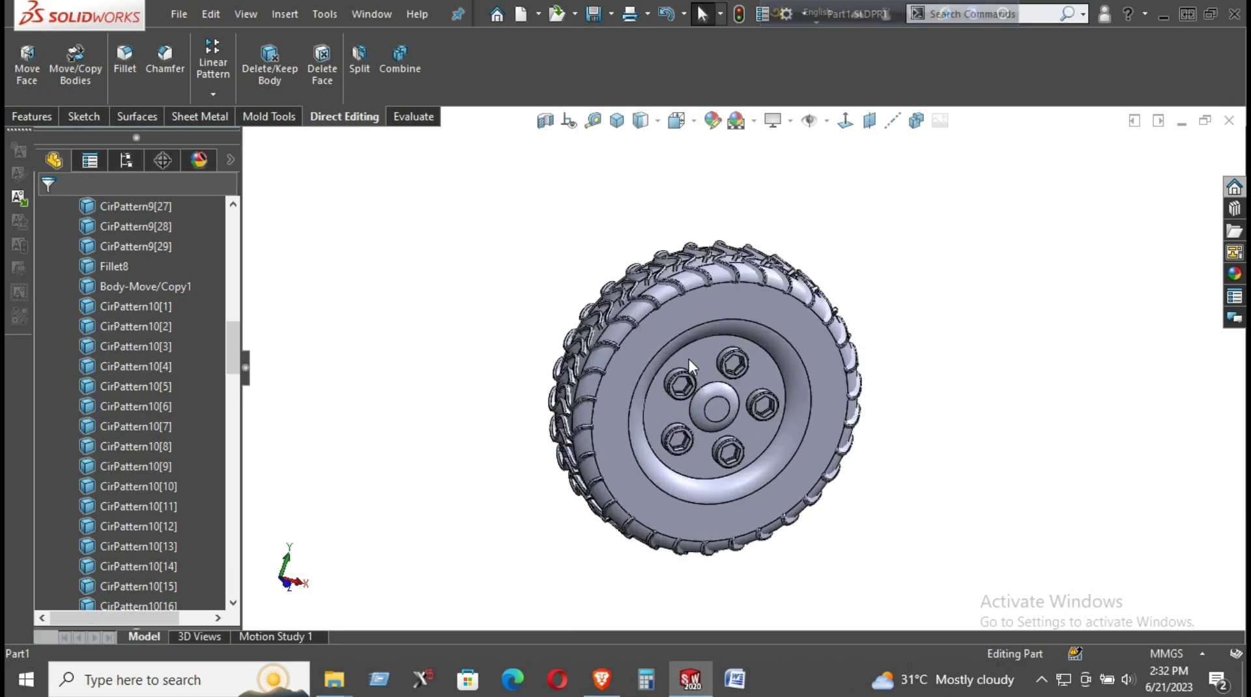
scroll(689, 359, "down", 2)
mouse_move(790, 354)
middle_mouse_down()
mouse_move(690, 243)
mouse_move(740, 190)
mouse_move(783, 186)
mouse_move(741, 473)
middle_mouse_up()
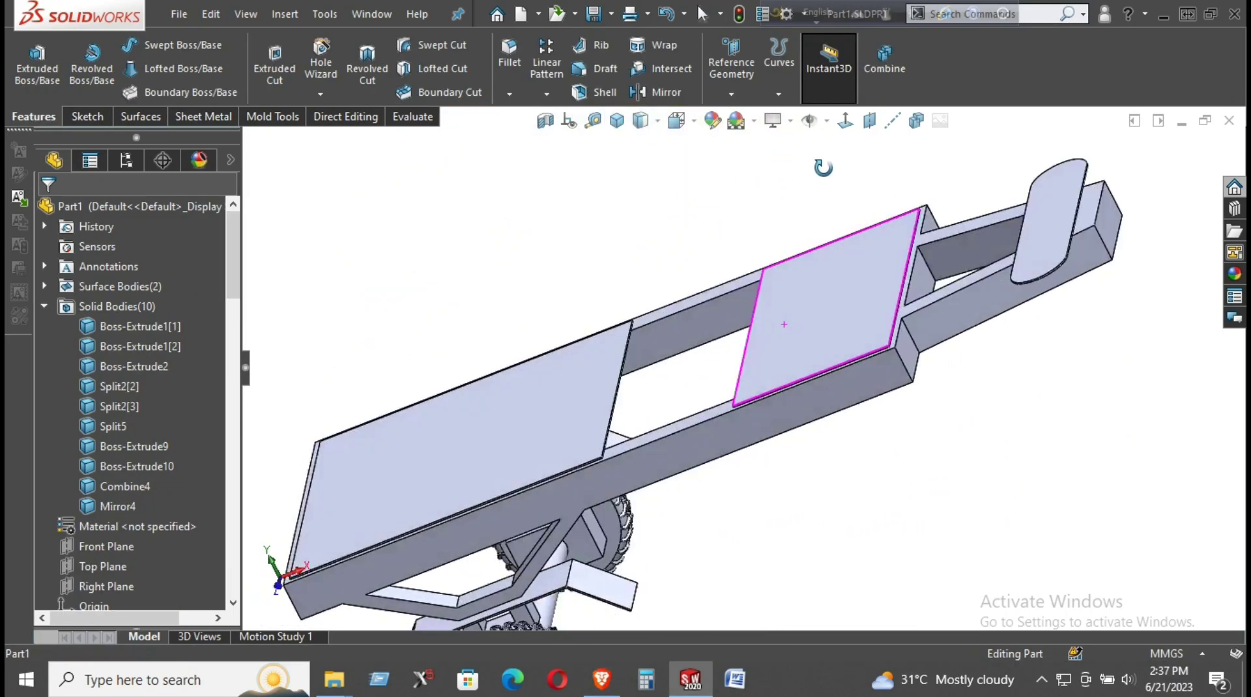
scroll(740, 463, "down", 3)
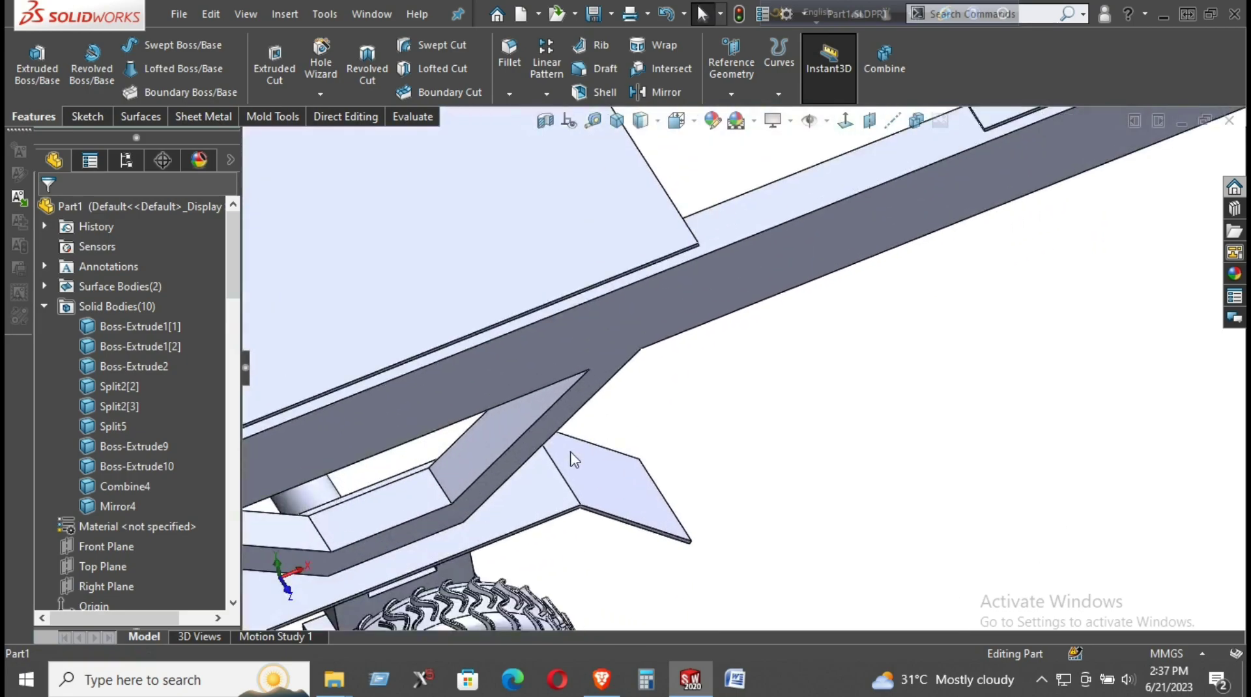
middle_click_drag(572, 455, 643, 280)
scroll(643, 280, "up", 2)
scroll(647, 351, "up", 3)
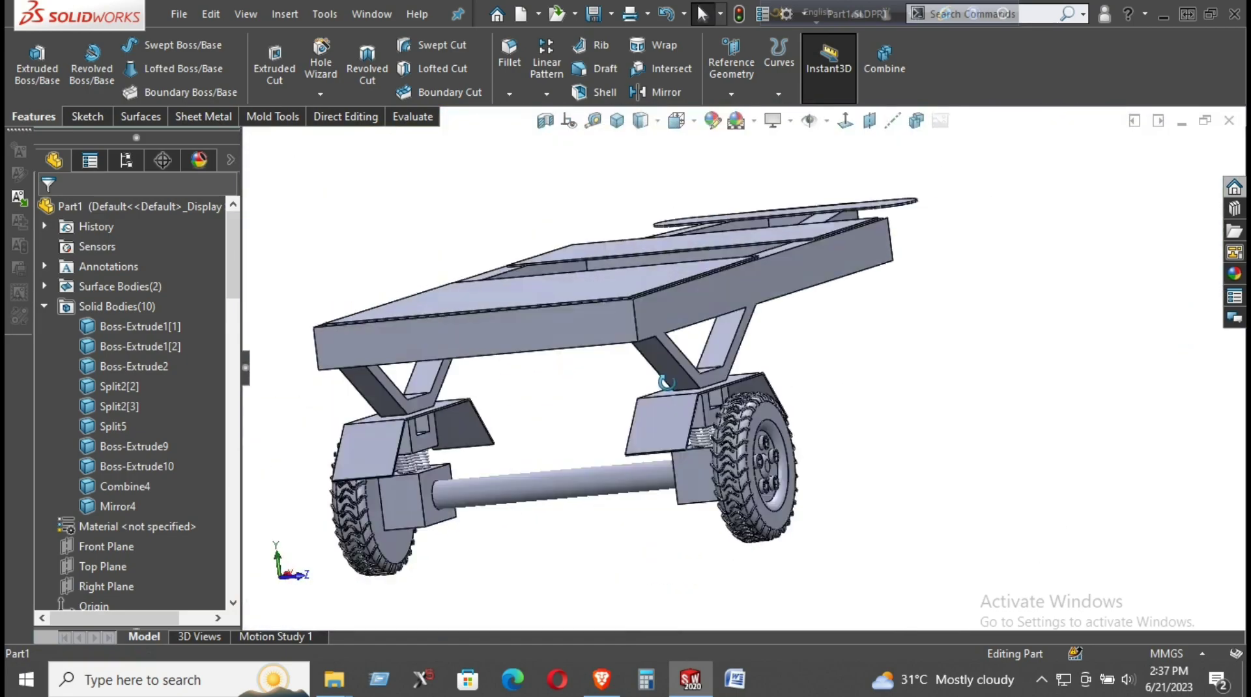
mouse_move(648, 352)
middle_mouse_down()
mouse_move(620, 394)
mouse_move(558, 390)
mouse_move(465, 413)
mouse_move(404, 404)
mouse_move(388, 458)
mouse_move(505, 435)
mouse_move(608, 497)
mouse_move(838, 337)
mouse_move(782, 361)
mouse_move(819, 332)
middle_mouse_up()
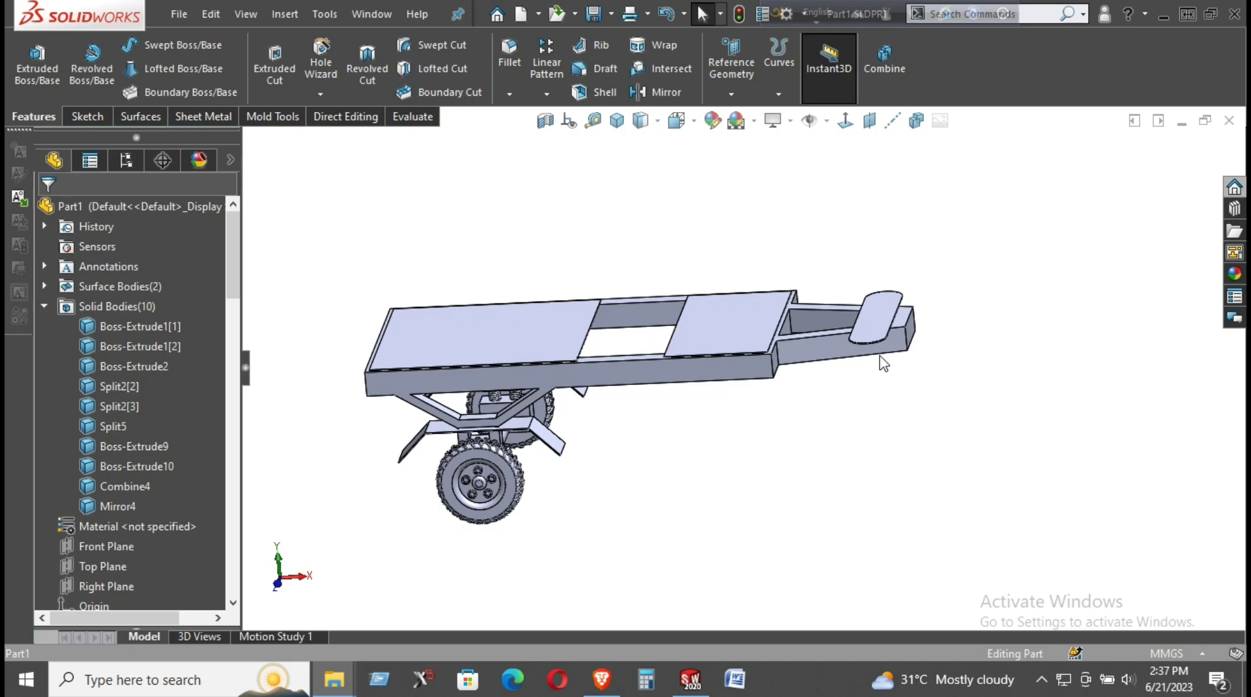
scroll(827, 342, "down", 3)
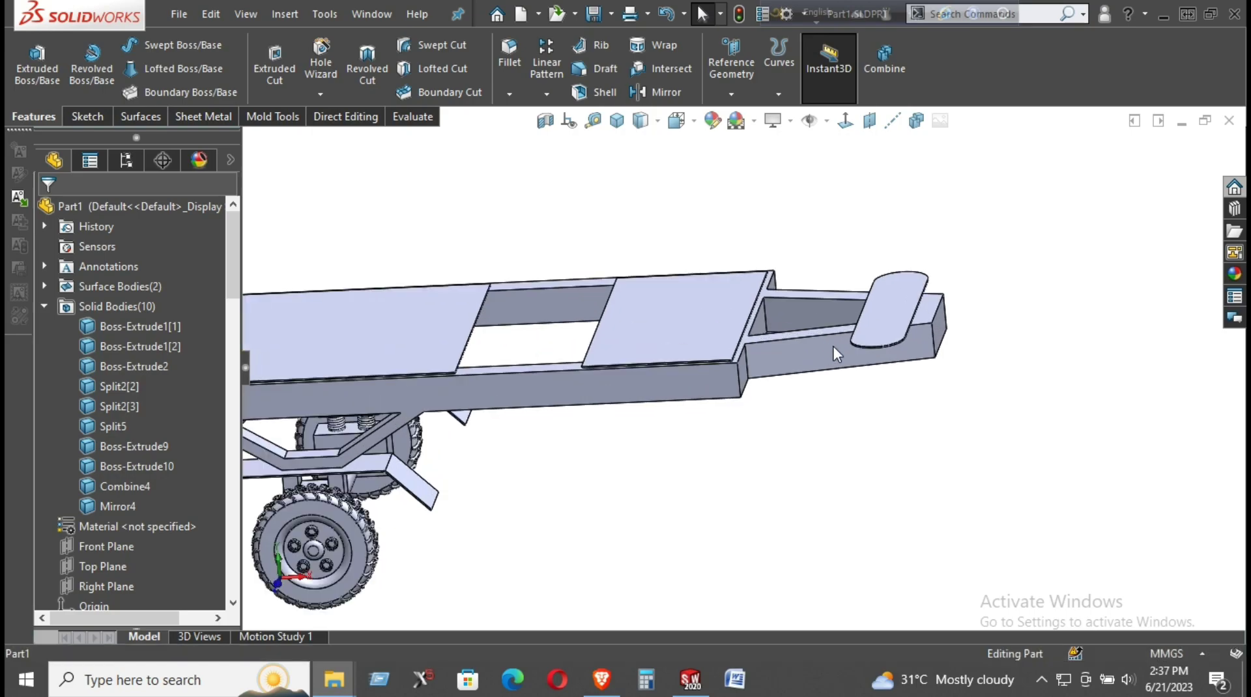
mouse_move(832, 346)
middle_mouse_down()
mouse_move(864, 339)
mouse_move(828, 440)
middle_mouse_up()
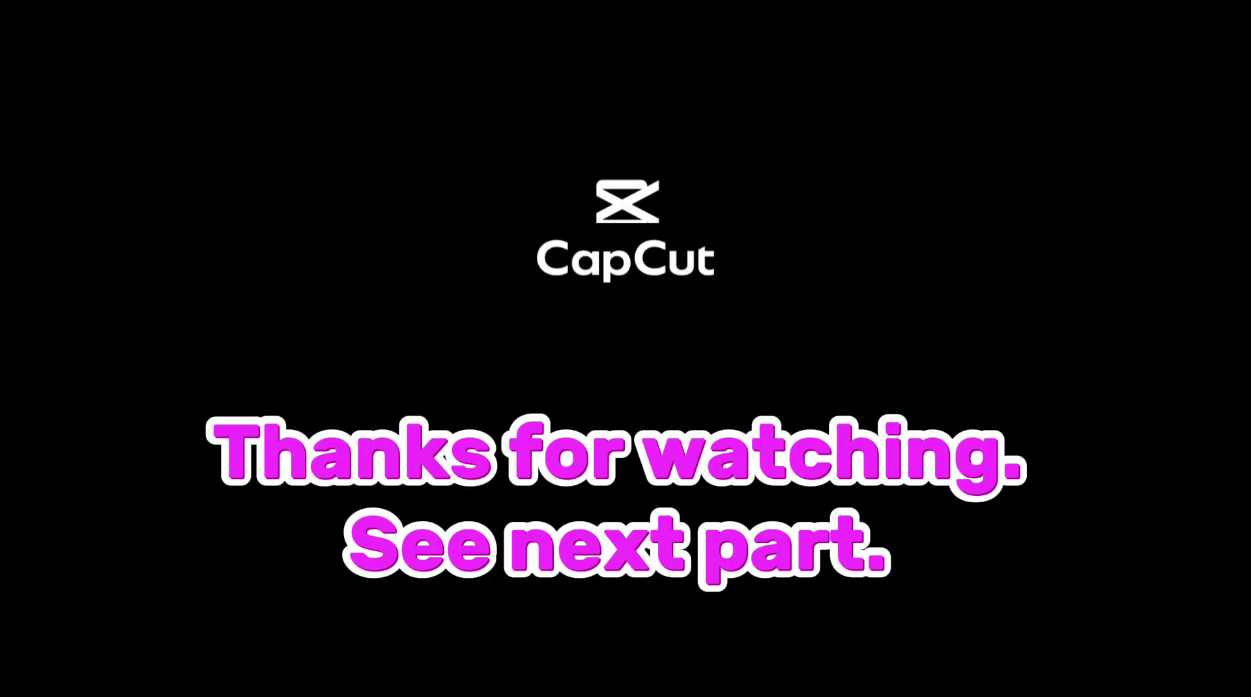